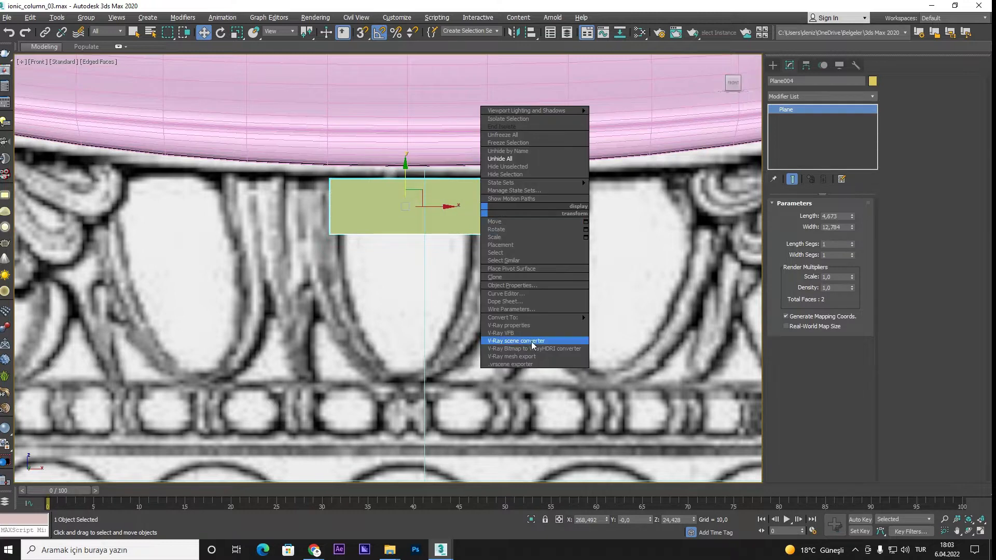
- Convert the plane to an editable poly and lower its two bottom vertices to about the egg motif's mid-height
click(630, 326)
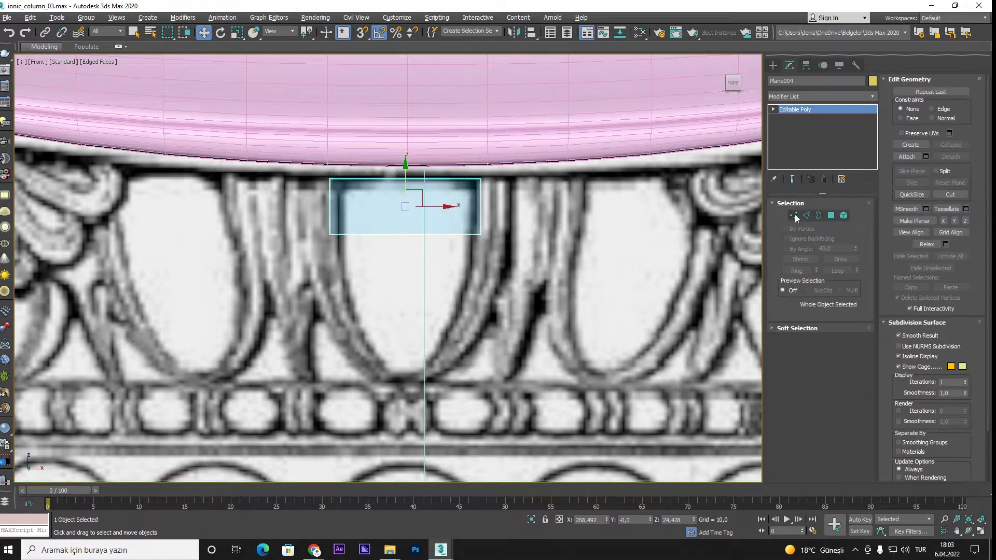
click(795, 216)
drag(485, 357, 327, 290)
drag(431, 272, 403, 262)
shift+drag(427, 339, 426, 335)
click(532, 285)
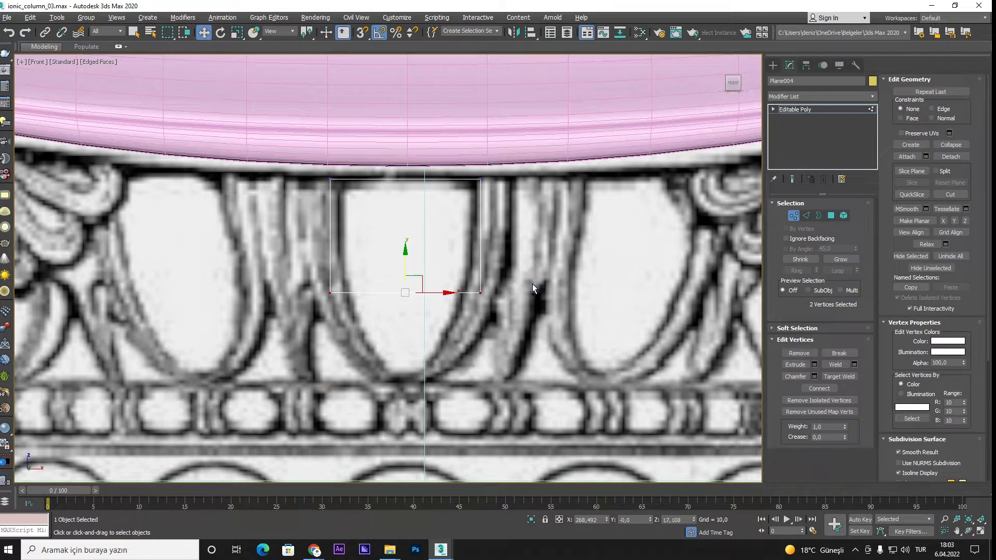
- Extend the plane's bottom edge down to the egg's base as a new segment and scale that edge narrower
click(806, 216)
click(402, 292)
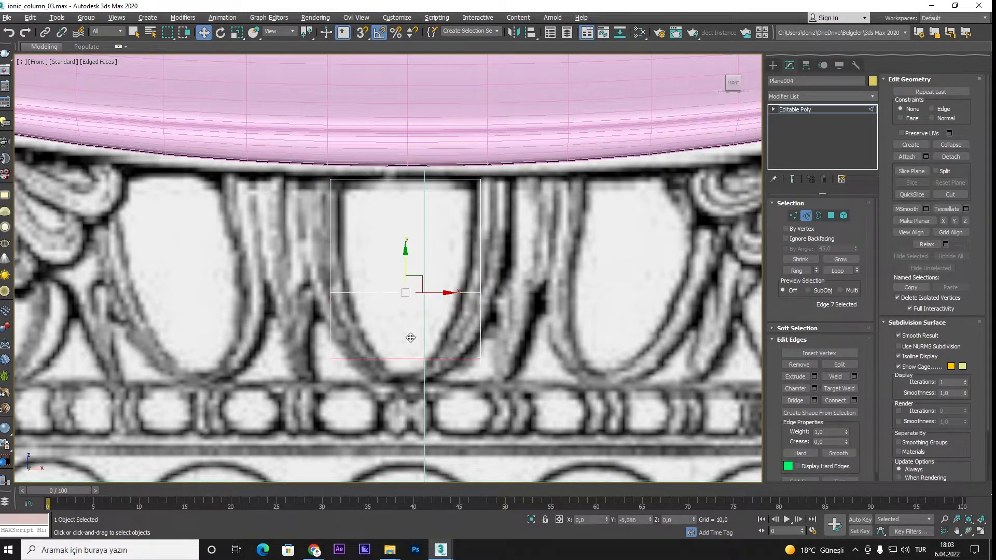
key(r)
drag(411, 366, 373, 490)
- Scale the middle and top vertex pairs narrower so the mesh follows the egg outline in the reference image
double_click(421, 293)
click(794, 215)
drag(301, 268, 458, 314)
drag(414, 289, 414, 298)
scroll(449, 283, up, 2)
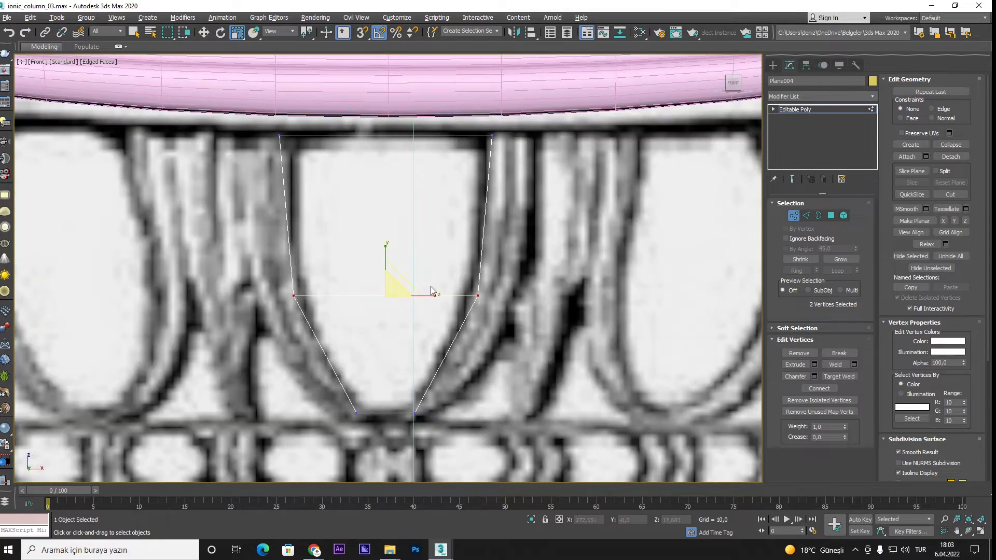
drag(394, 292, 394, 300)
drag(270, 116, 506, 156)
drag(394, 130, 395, 135)
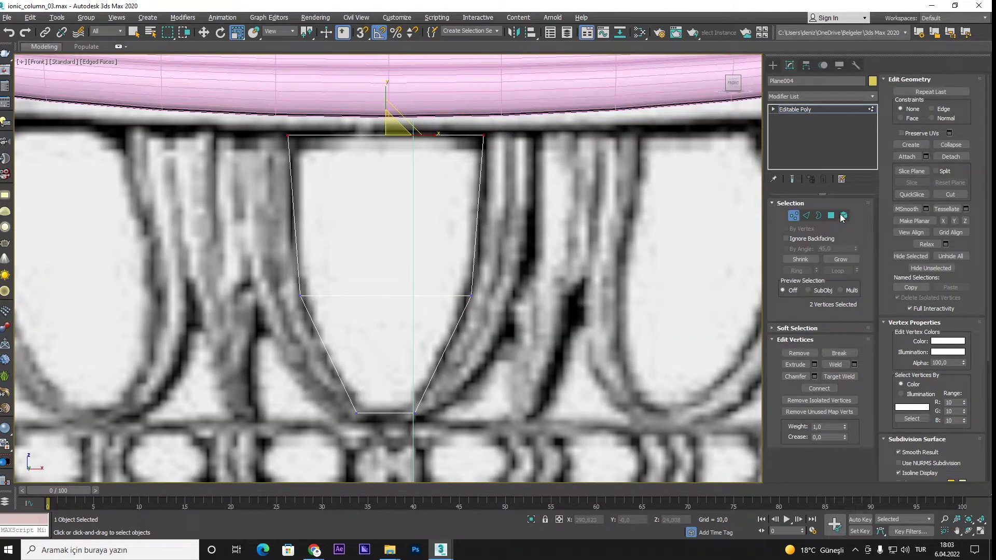
- Extend the egg's two right side edges outward into a narrow gap and two wider rim strips
key(2)
click(479, 192)
ctrl+click(465, 306)
key(w)
shift+drag(499, 285, 529, 285)
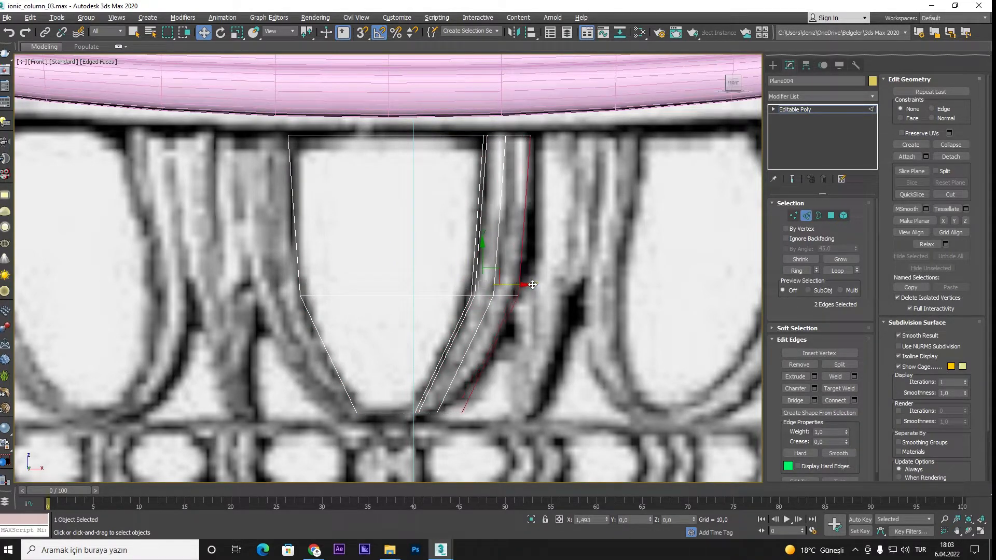
- Shift the rim strips' bottom vertices inward and raise the outer middle vertex to follow the egg's rim in the reference
middle_drag(523, 308, 525, 295)
scroll(432, 410, up, 2)
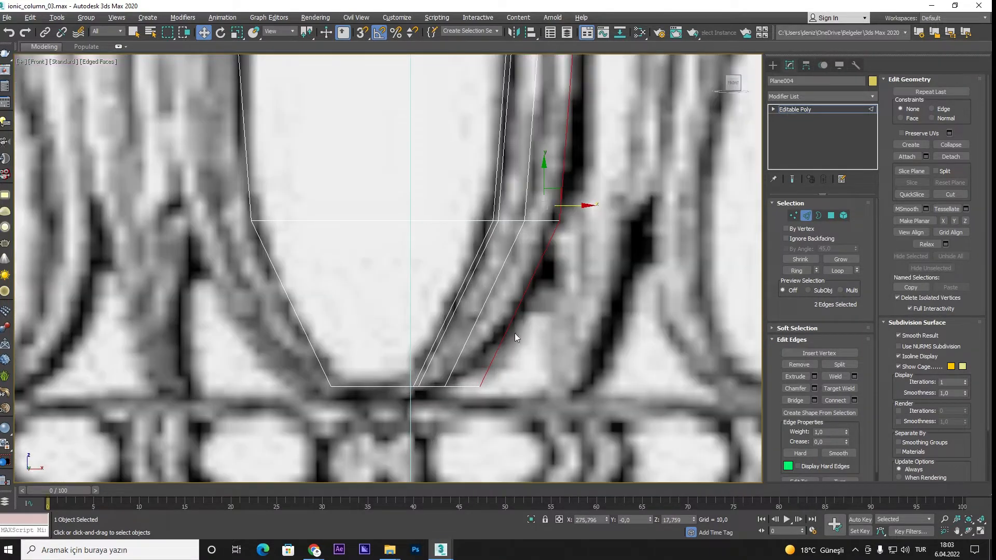
click(797, 215)
scroll(429, 394, up, 2)
drag(415, 394, 384, 376)
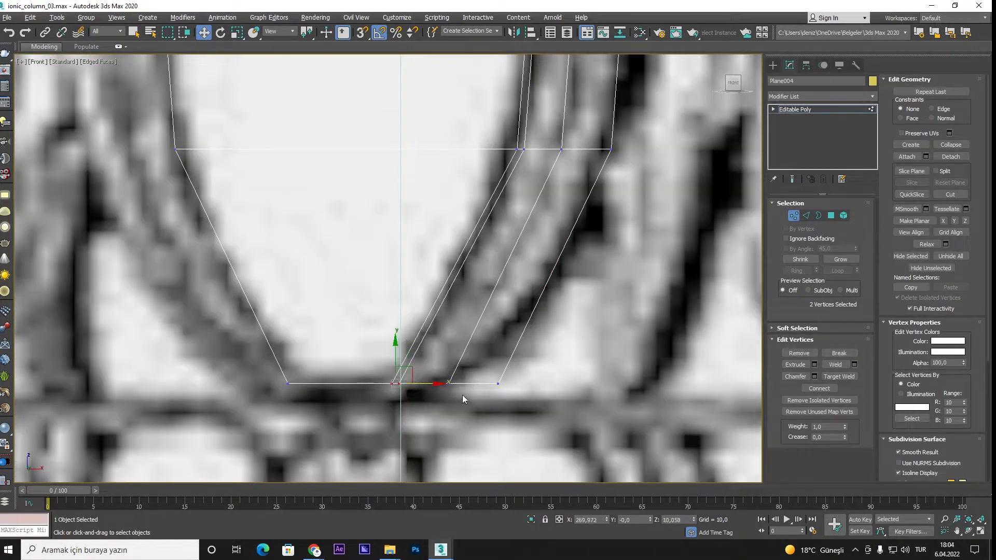
drag(462, 383, 451, 383)
middle_drag(508, 383, 487, 393)
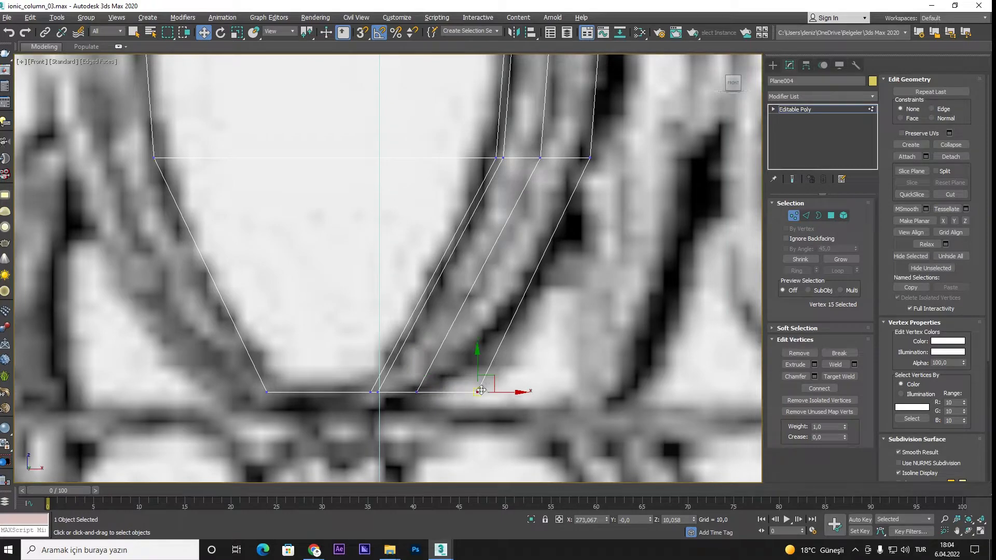
drag(482, 390, 466, 390)
scroll(466, 390, down, 3)
scroll(509, 290, up, 3)
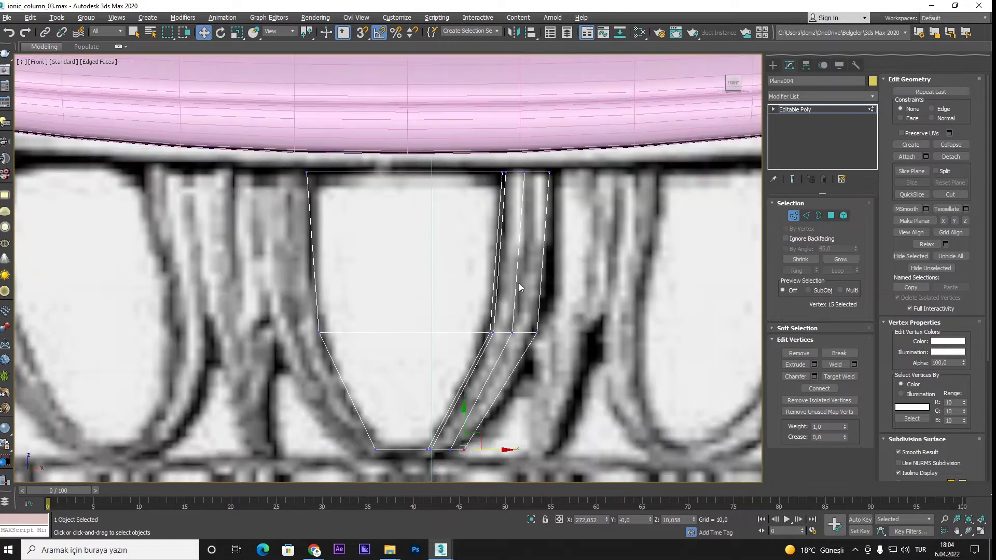
scroll(542, 338, down, 3)
scroll(534, 306, up, 3)
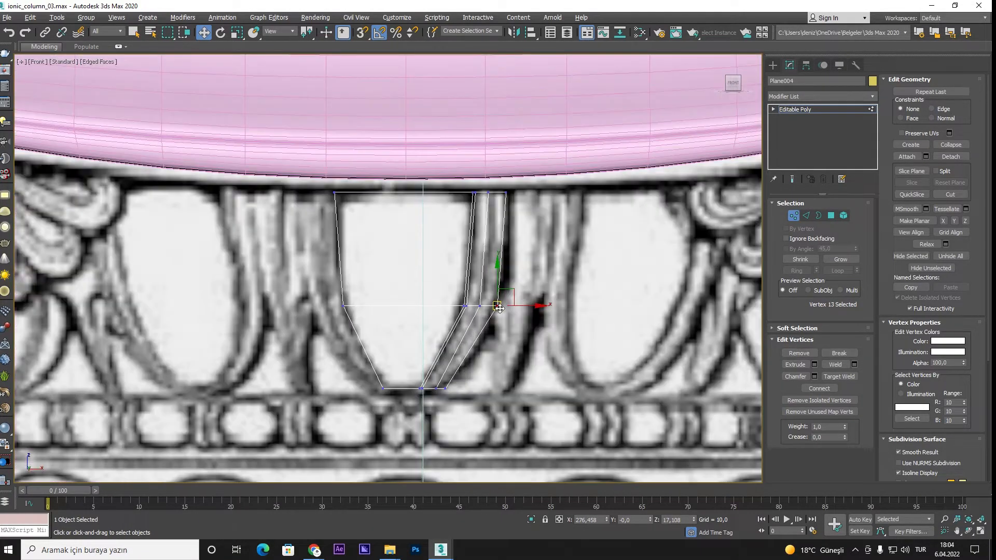
drag(499, 291, 497, 284)
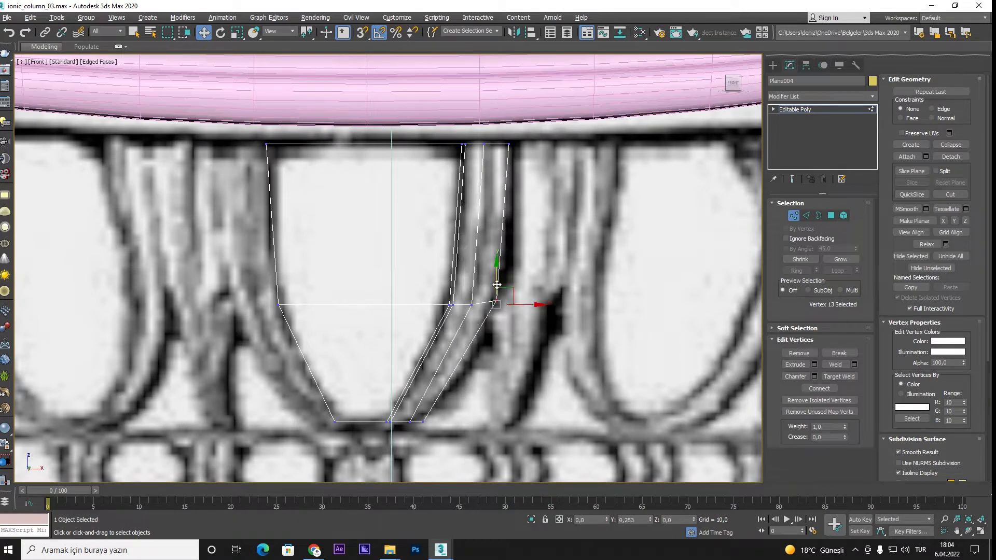
- Chamfer the two edges dividing the rim strips by about 0.096
click(806, 215)
click(432, 383)
click(837, 271)
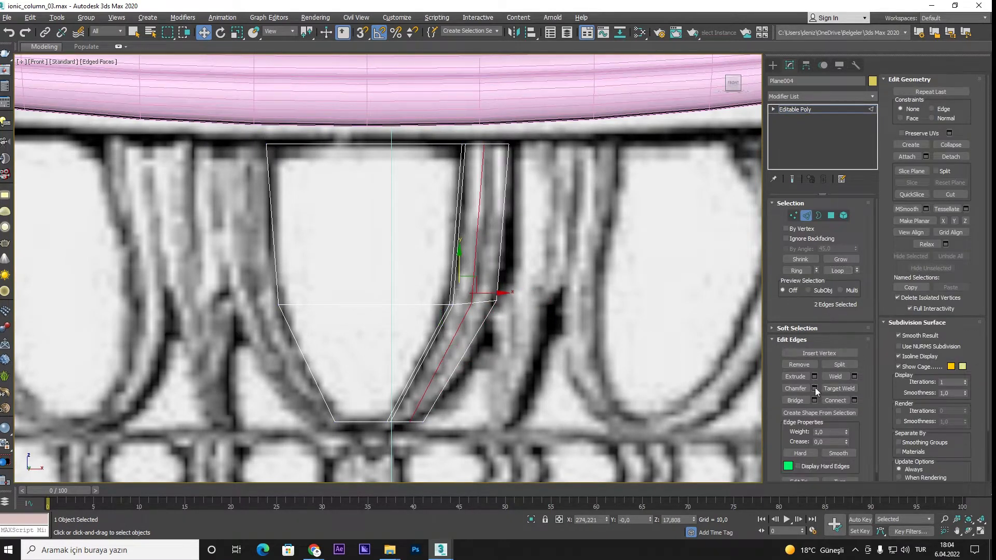
click(815, 389)
drag(396, 289, 406, 305)
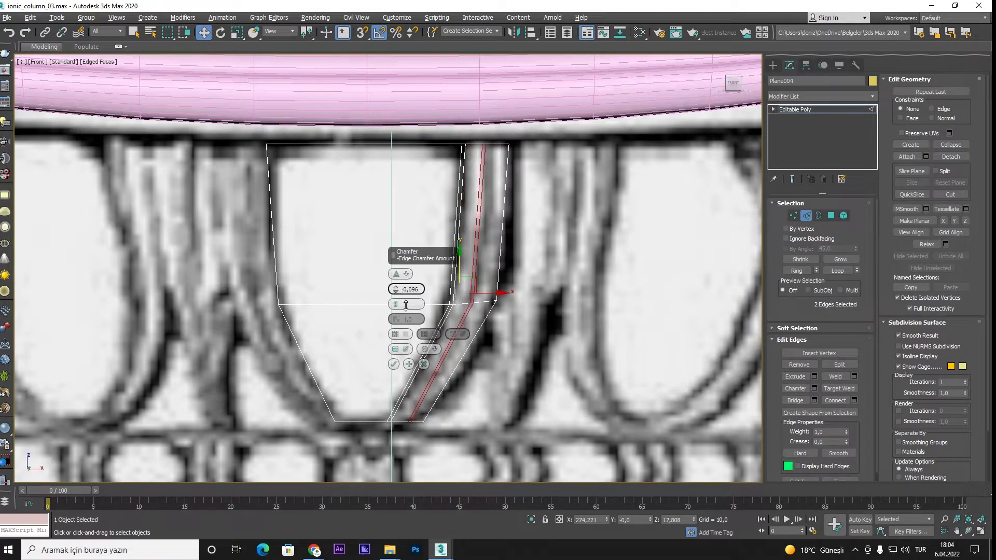
click(393, 364)
- Extend the rim's two outer edges outward into a narrow gap and a wider strip toward the dart ornament
click(466, 353)
ctrl+click(499, 273)
drag(516, 293, 545, 292)
click(513, 241)
drag(530, 221, 525, 222)
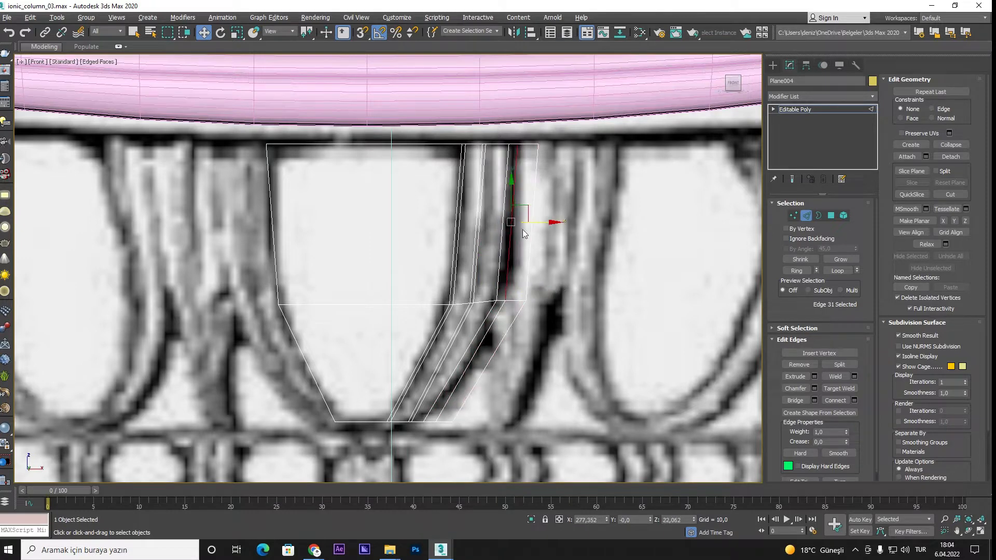
- Reposition the new strips' bottom, middle and top vertices to outline the dart between the eggs
click(793, 216)
click(452, 422)
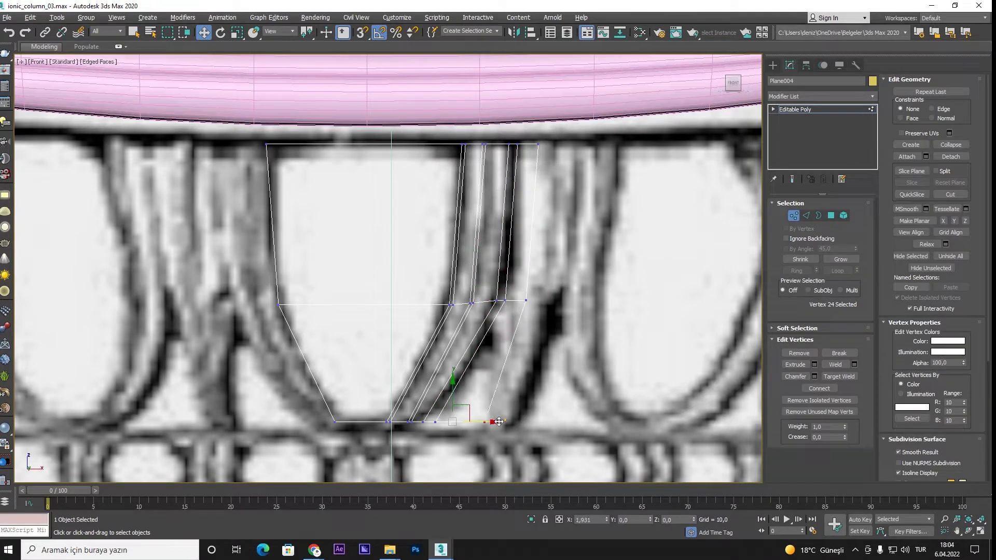
click(513, 422)
drag(440, 424, 487, 422)
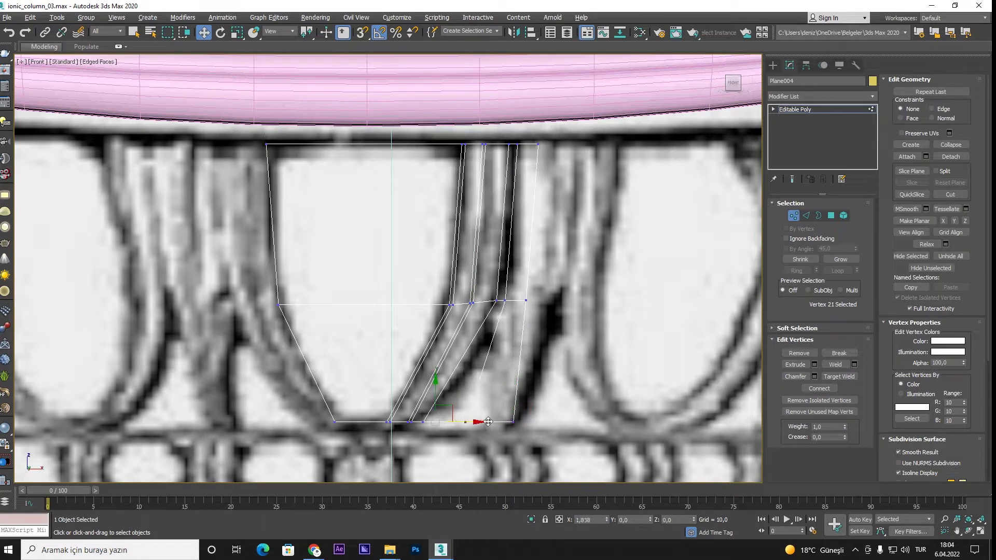
drag(505, 300, 499, 300)
scroll(487, 147, up, 2)
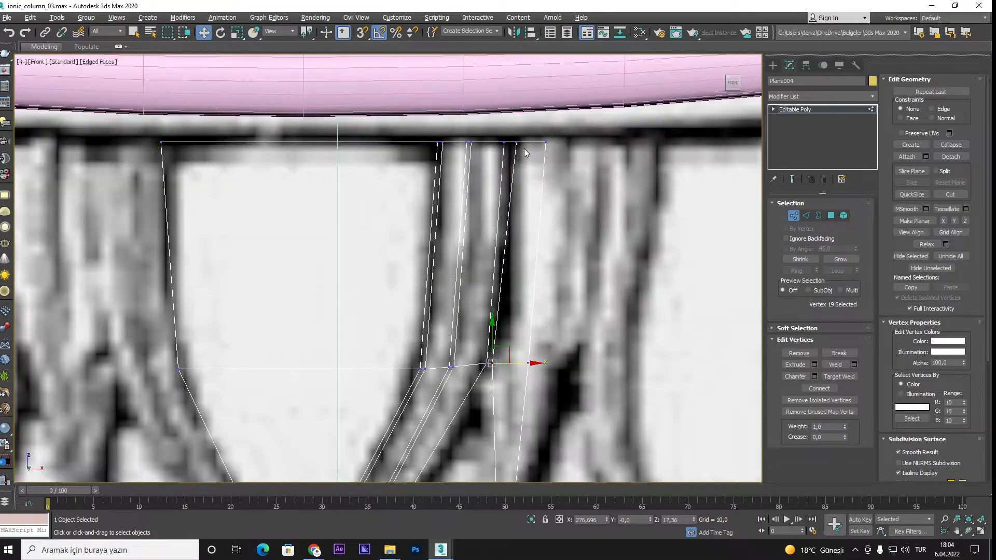
drag(526, 142, 523, 142)
scroll(530, 201, down, 3)
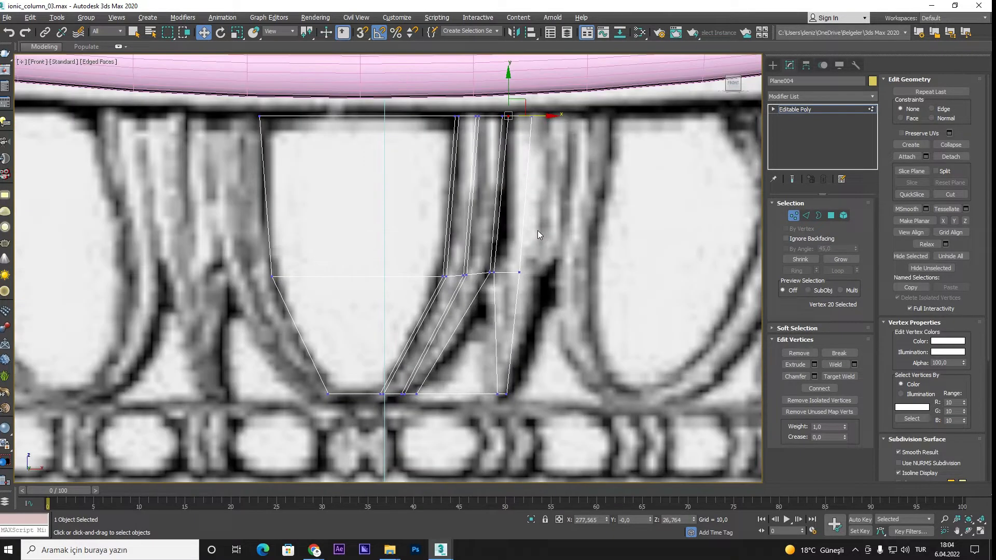
- Align the three outermost vertices in X at the dart's centre line and move the neighbouring bottom vertex close to them
click(531, 116)
ctrl+click(520, 272)
ctrl+click(506, 394)
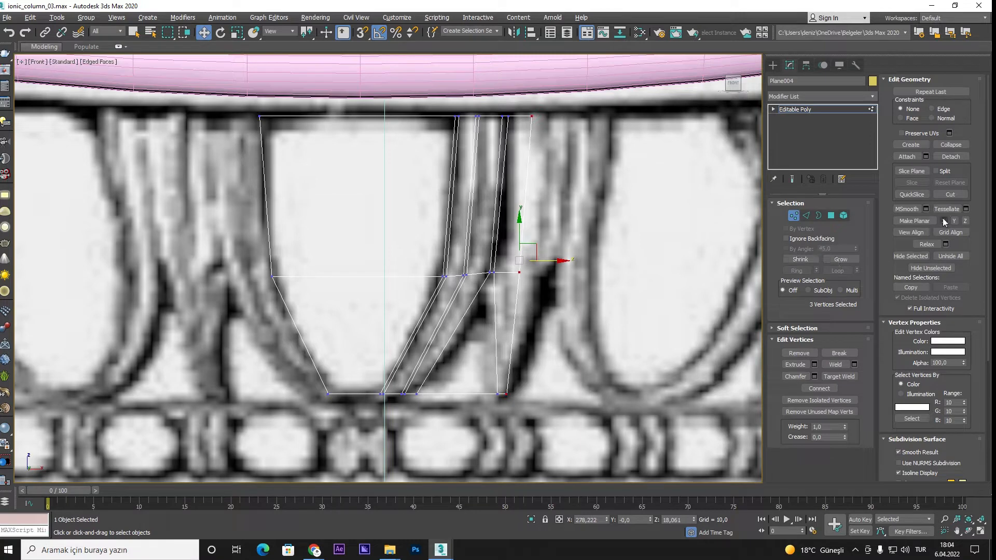
middle_drag(511, 303, 509, 297)
drag(540, 255, 536, 256)
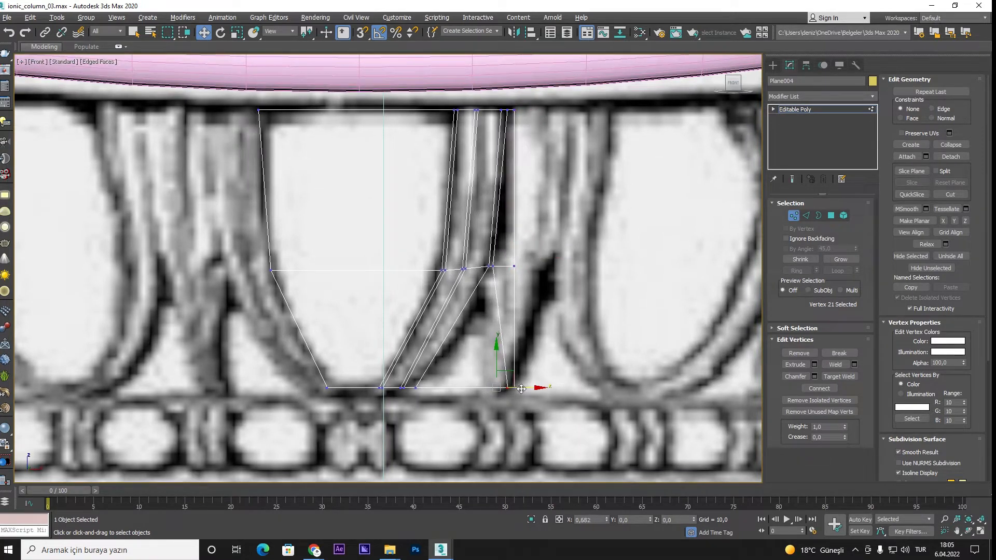
- Extrude the egg, rim strip and dart polygons outward, leaving the narrow gaps and the lower triangular area recessed
click(831, 215)
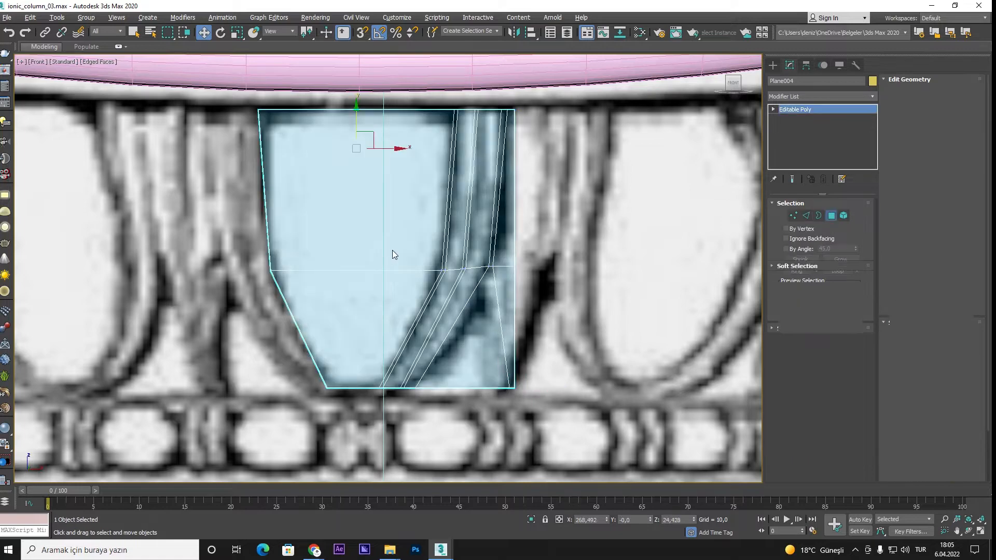
click(382, 215)
click(382, 214)
ctrl+click(380, 290)
ctrl+click(454, 250)
ctrl+click(445, 290)
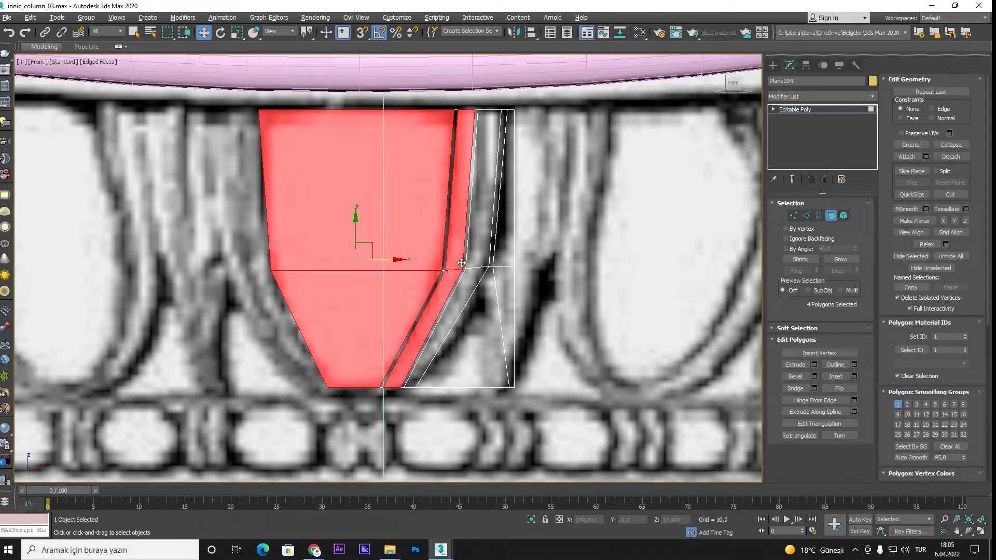
ctrl+click(481, 223)
ctrl+click(463, 287)
ctrl+click(501, 254)
ctrl+click(501, 287)
alt+middle_drag(499, 285, 460, 255)
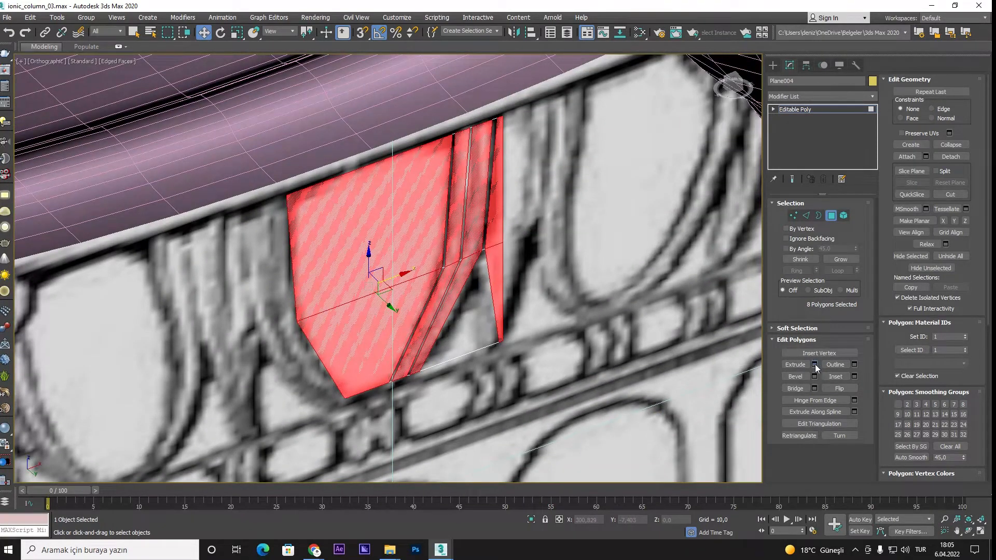
click(815, 364)
drag(396, 289, 476, 444)
click(389, 305)
alt+middle_drag(390, 300, 448, 302)
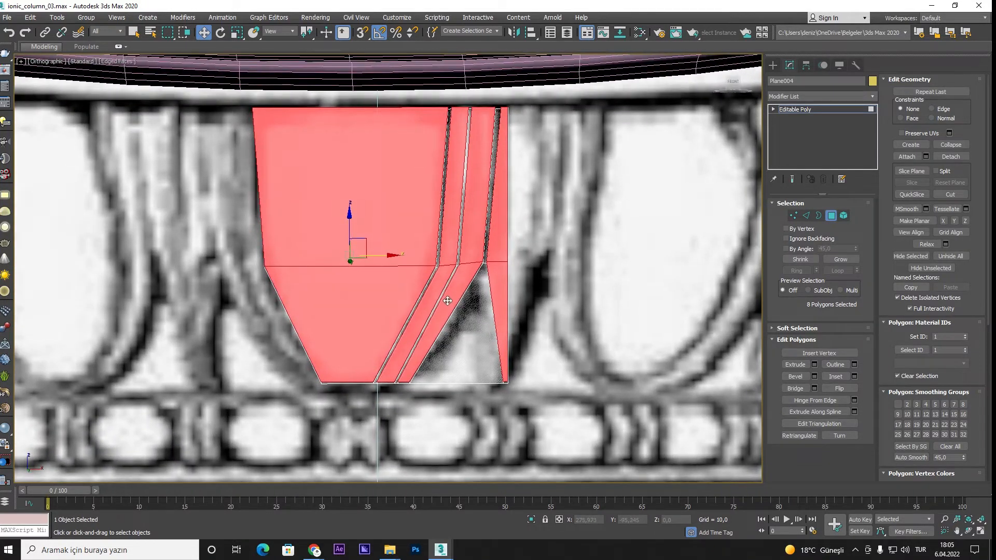
- Try to add a vertical centre line through the egg by connecting its ring edges with one segment and flattening it in X
key(f)
key(z)
middle_drag(428, 248, 431, 219)
click(803, 217)
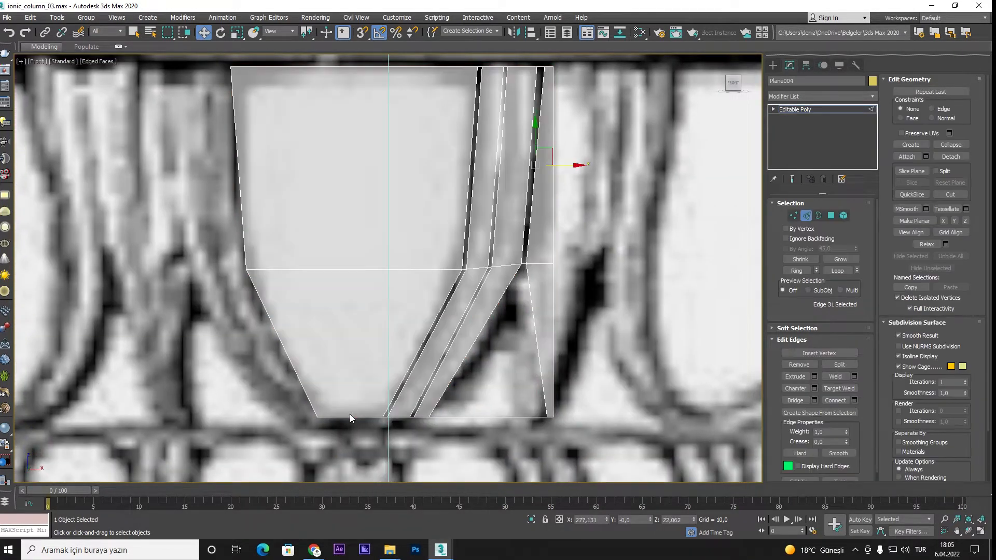
click(794, 271)
click(853, 401)
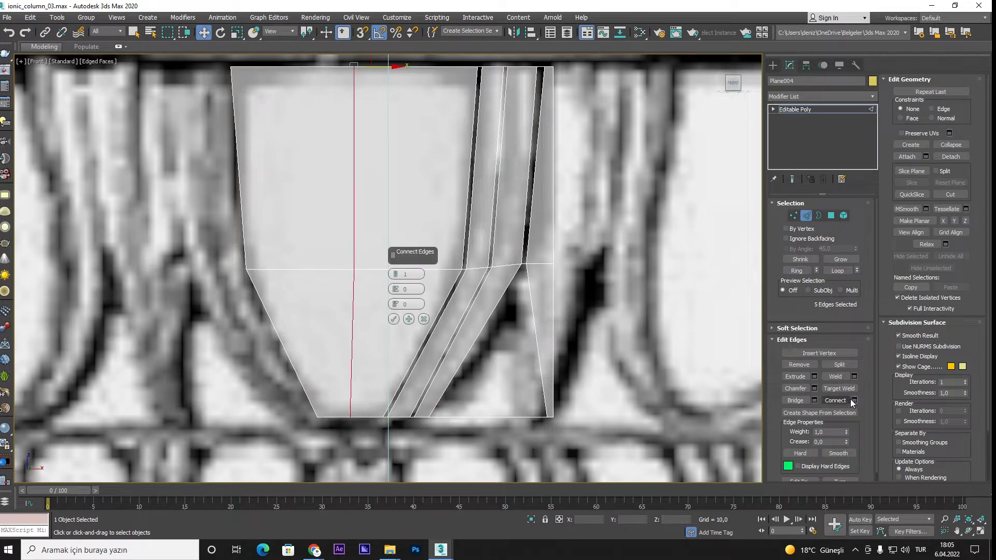
click(394, 319)
click(944, 221)
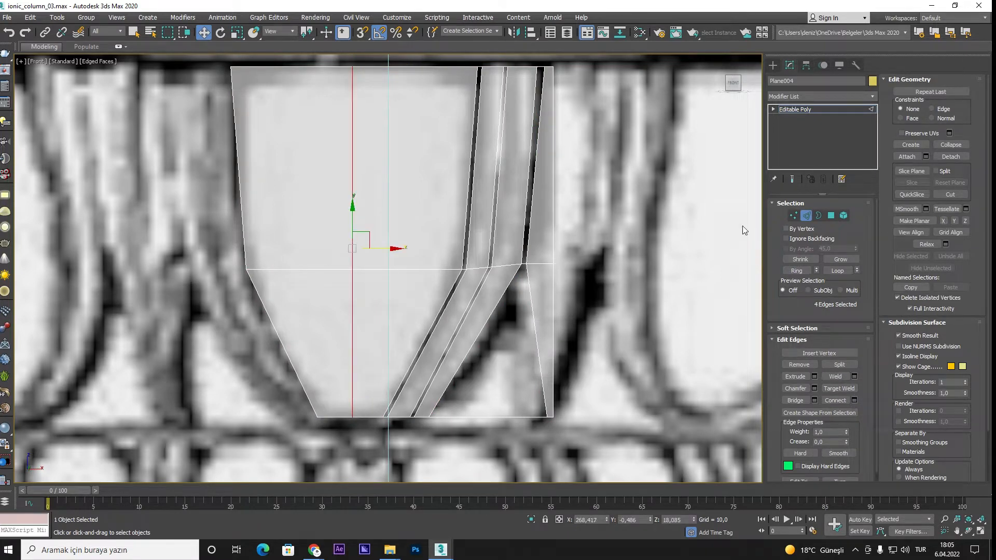
scroll(721, 224, down, 4)
scroll(545, 223, up, 2)
middle_drag(545, 223, 449, 223)
key(ctrl+z)
key(ctrl+z)
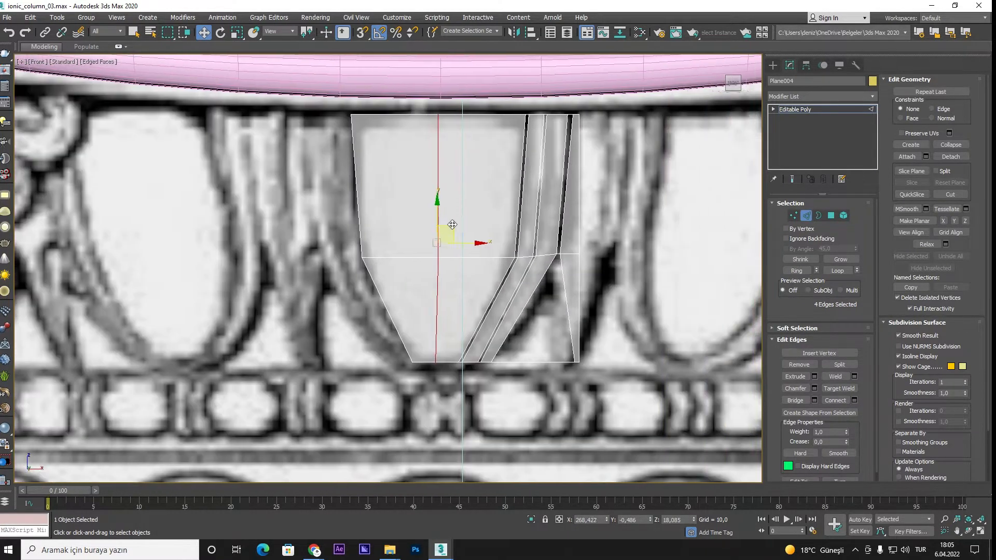
- Cut the mesh vertically through the egg's centre with QuickSlice, using snapping
click(809, 217)
click(912, 194)
key(s)
click(438, 114)
click(438, 366)
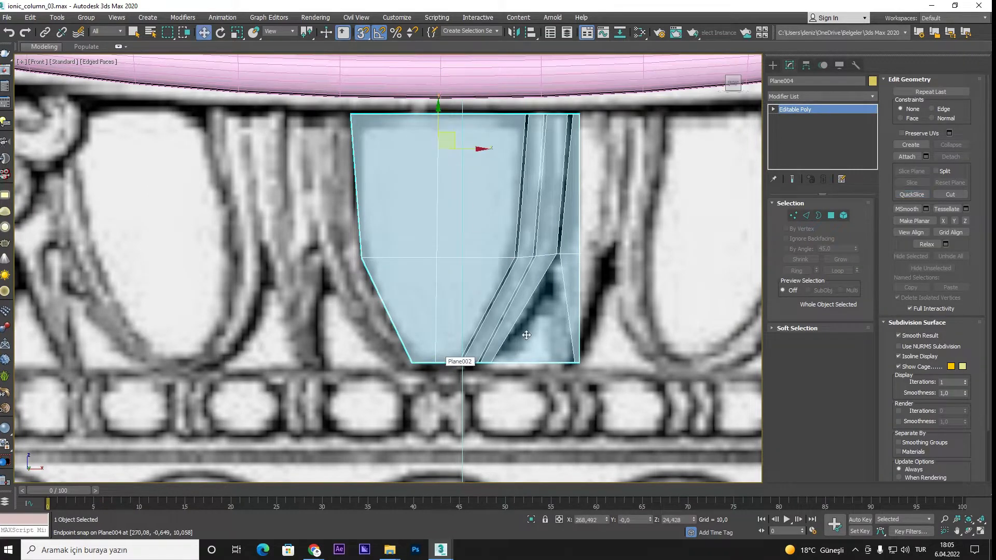
- Delete the vertices of the egg's left half, keeping the mesh from the centre line to the dart
click(793, 216)
drag(342, 103, 424, 388)
key(Delete)
mouse_move(416, 98)
mouse_down()
mouse_move(470, 381)
mouse_move(453, 383)
mouse_up()
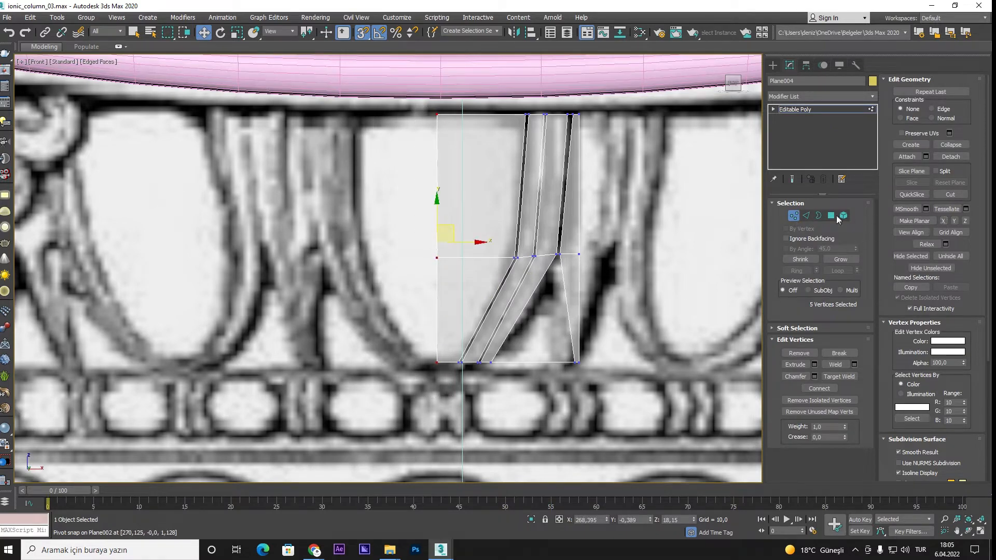
click(793, 215)
- Mirror the half ornament with a Symmetry modifier and convert the result back to an editable poly
click(872, 96)
scroll(860, 106, down, 2)
scroll(861, 107, down, 10)
click(789, 306)
middle_drag(486, 240, 420, 204)
right_click(414, 206)
mouse_move(482, 306)
click(568, 318)
- Isolate the ornament and pull the egg's top and middle centre vertices forward to make it bulge
click(532, 519)
alt+middle_drag(363, 322, 721, 238)
click(794, 216)
click(397, 298)
ctrl+click(397, 132)
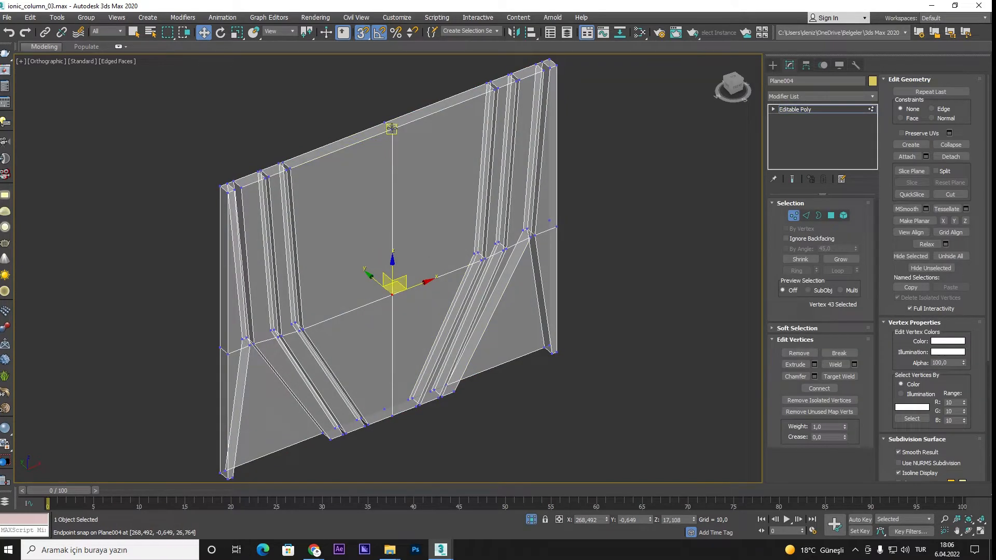
drag(377, 198, 390, 214)
mouse_move(390, 213)
alt+middle_down()
mouse_move(396, 227)
mouse_move(327, 201)
mouse_move(368, 202)
mouse_move(334, 215)
mouse_move(651, 195)
alt+middle_up()
- Delete the side polygons along both outer ends of the ornament panel and leave polygon editing
key(4)
click(501, 234)
ctrl+click(503, 289)
scroll(573, 255, down, 5)
alt+middle_drag(573, 255, 625, 255)
scroll(422, 280, up, 6)
ctrl+click(479, 258)
scroll(479, 259, down, 5)
scroll(485, 317, up, 5)
click(414, 222)
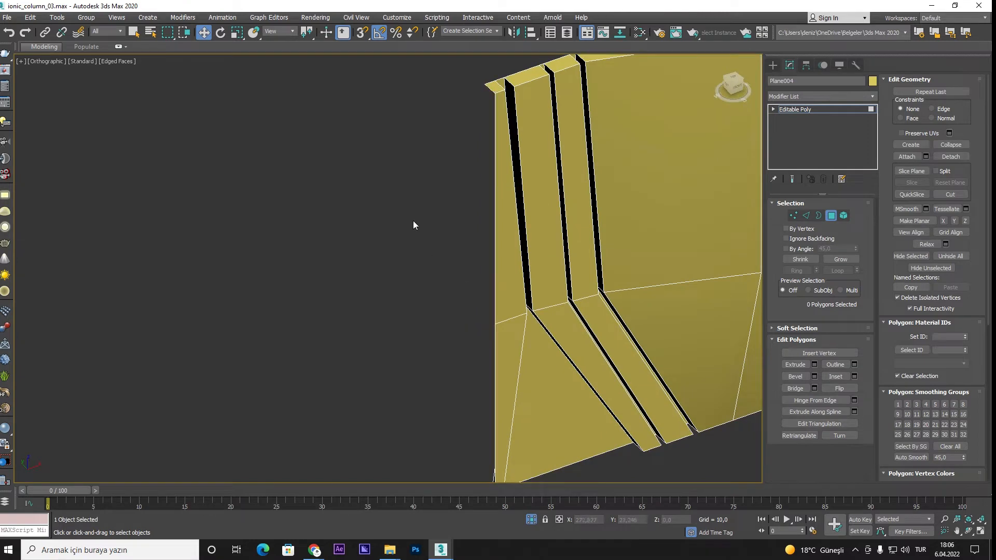
scroll(510, 227, down, 6)
middle_drag(509, 227, 356, 230)
click(831, 216)
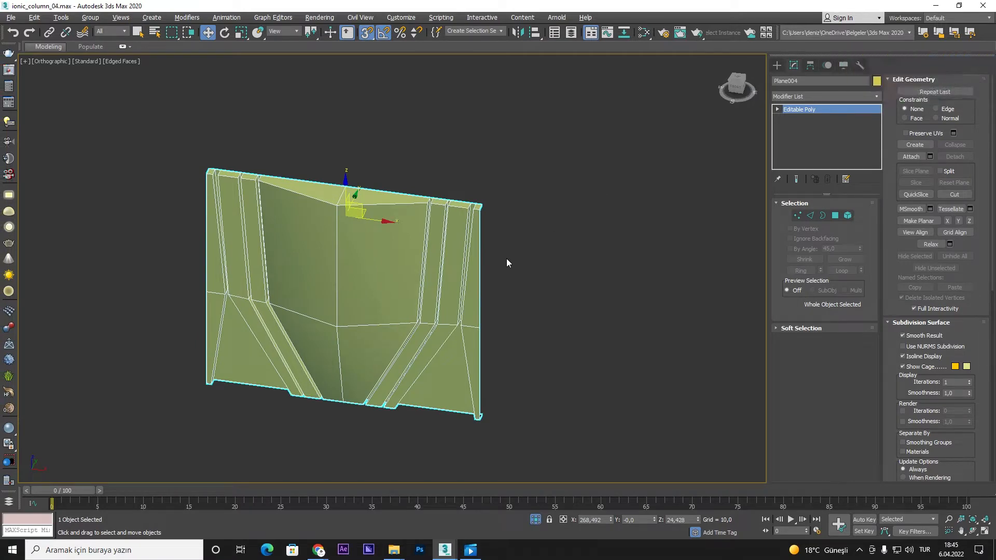
middle_drag(507, 258, 507, 245)
scroll(258, 168, up, 5)
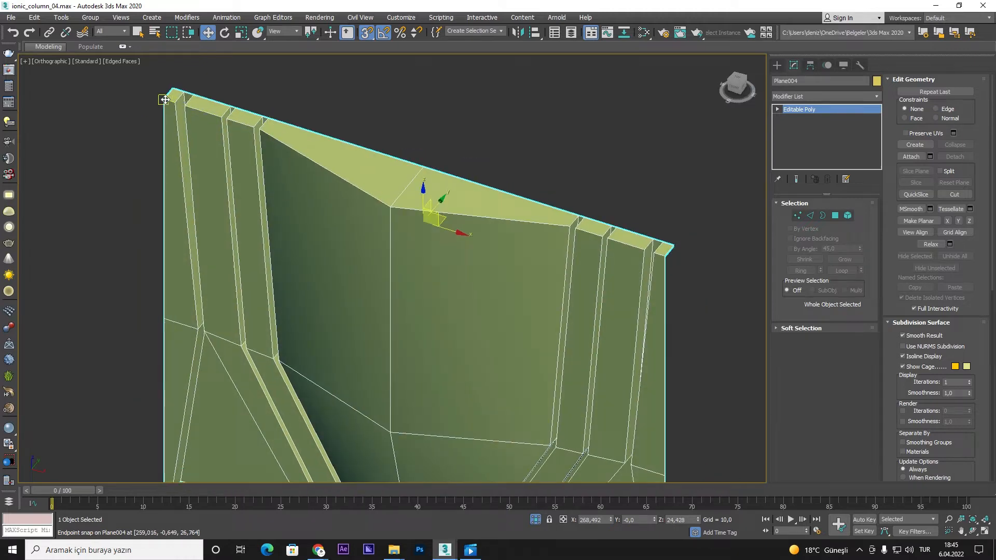
- Clone the ornament panel end to end along the X axis, snapping to its outer edge, to make 11 copies
mouse_move(164, 100)
shift+mouse_down()
mouse_move(387, 129)
mouse_move(666, 254)
shift+mouse_up()
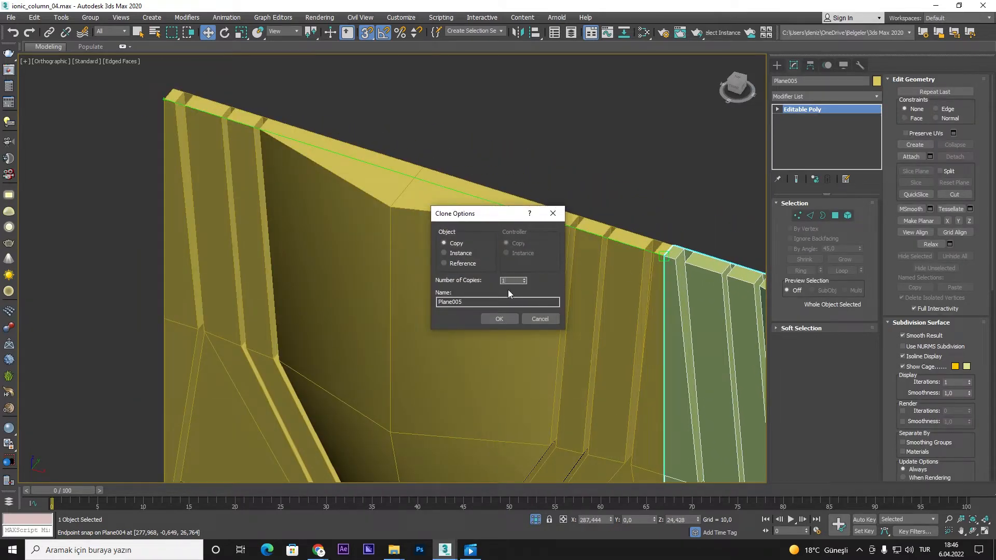
click(499, 319)
scroll(358, 214, down, 3)
scroll(358, 214, down, 7)
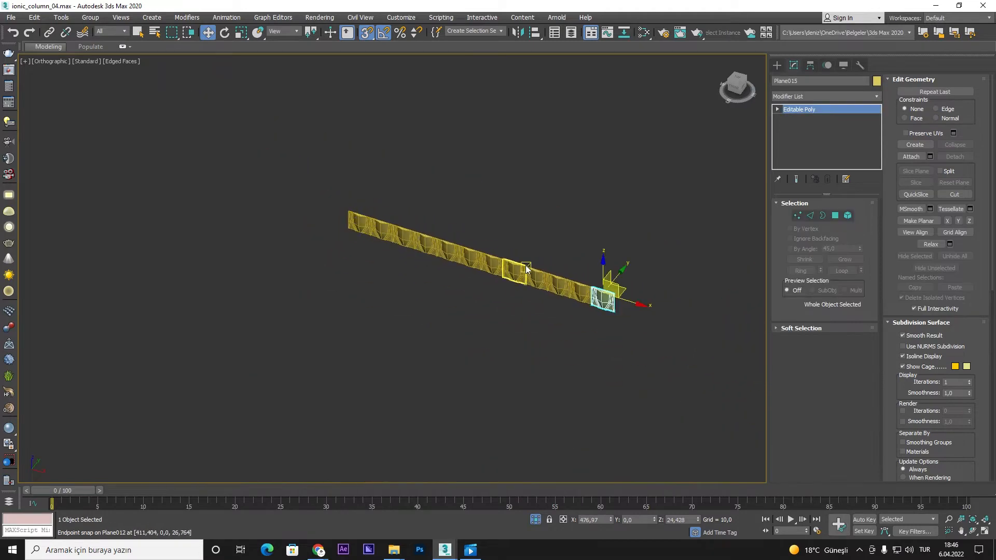
- Attach all the copied ornament panels, Plane004 through Plane014, to the last one to form a single strip
middle_drag(557, 274, 461, 254)
scroll(460, 254, up, 2)
click(930, 156)
click(70, 122)
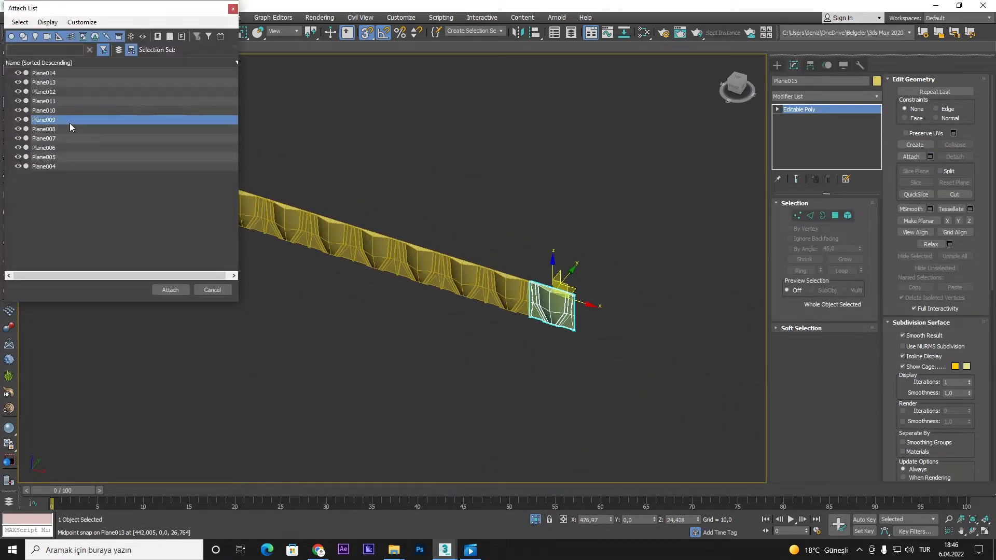
key(ctrl+a)
click(167, 289)
scroll(483, 291, down, 3)
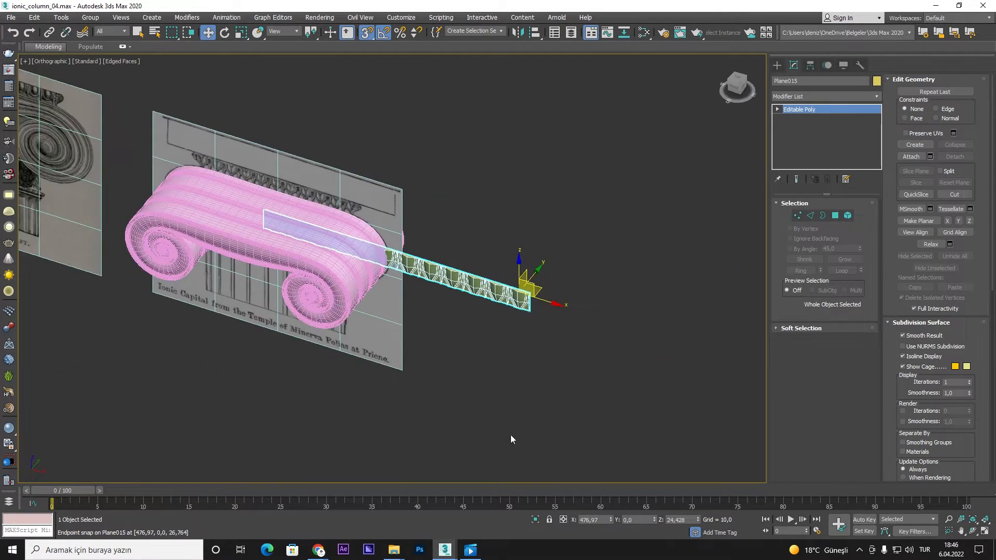
- Isolate the ornament strip and add a Bend modifier with a 360 degree angle about the X axis
click(535, 519)
click(876, 96)
scroll(807, 207, down, 3)
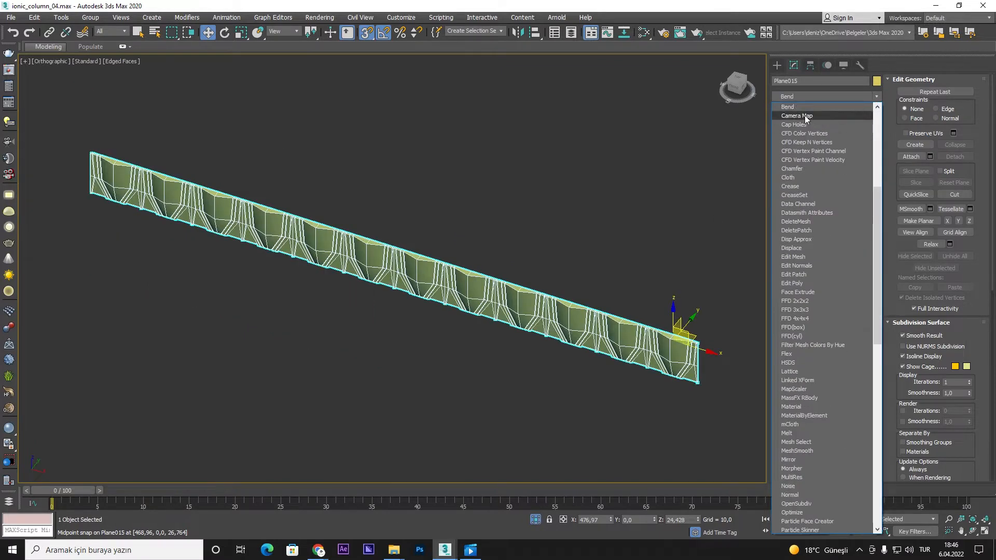
click(808, 117)
double_click(835, 222)
text(360)
key(Return)
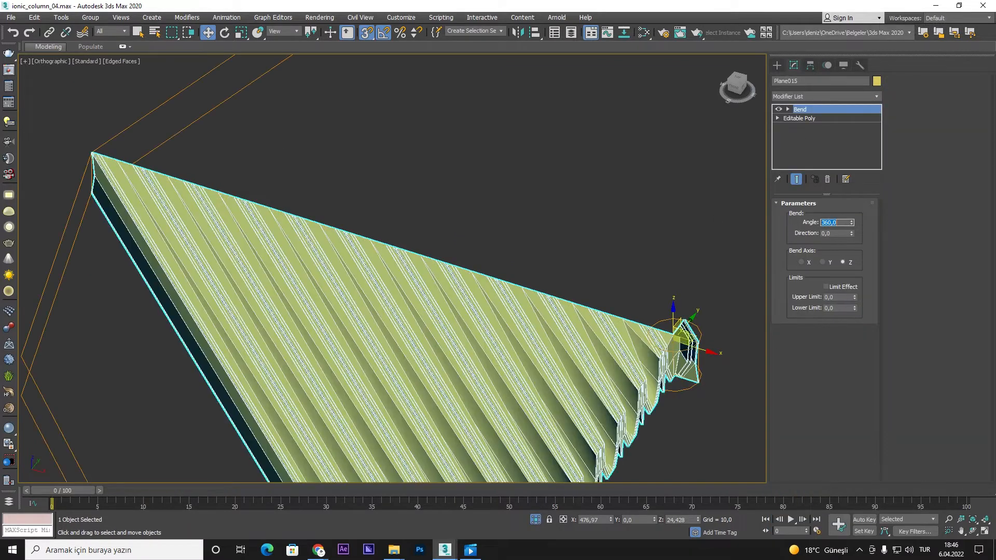
click(801, 263)
middle_drag(574, 266, 334, 271)
scroll(334, 270, down, 3)
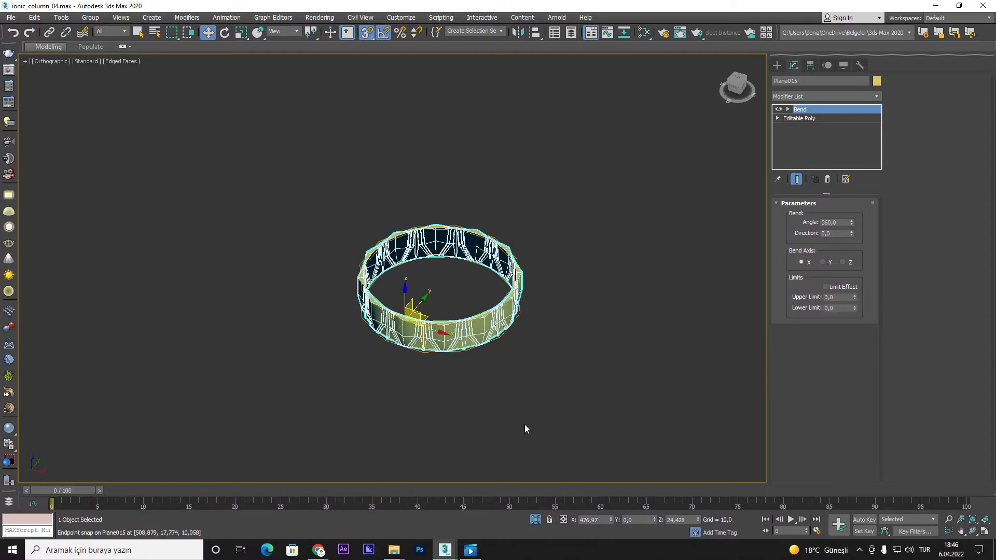
- Show the hidden objects and isolate the bent ornament ring together with the volute capital
right_click(560, 324)
click(571, 274)
scroll(480, 311, down, 2)
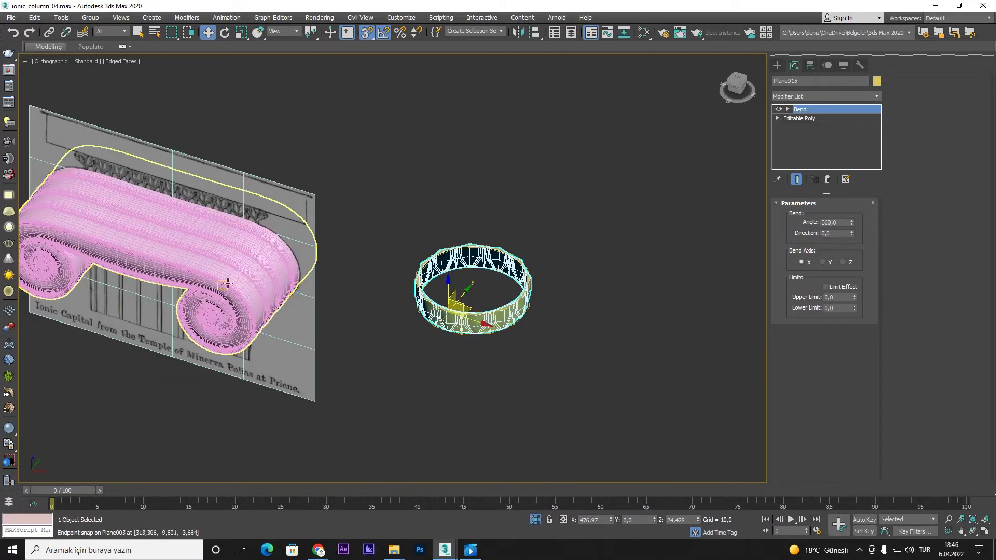
ctrl+click(222, 284)
click(534, 519)
click(535, 518)
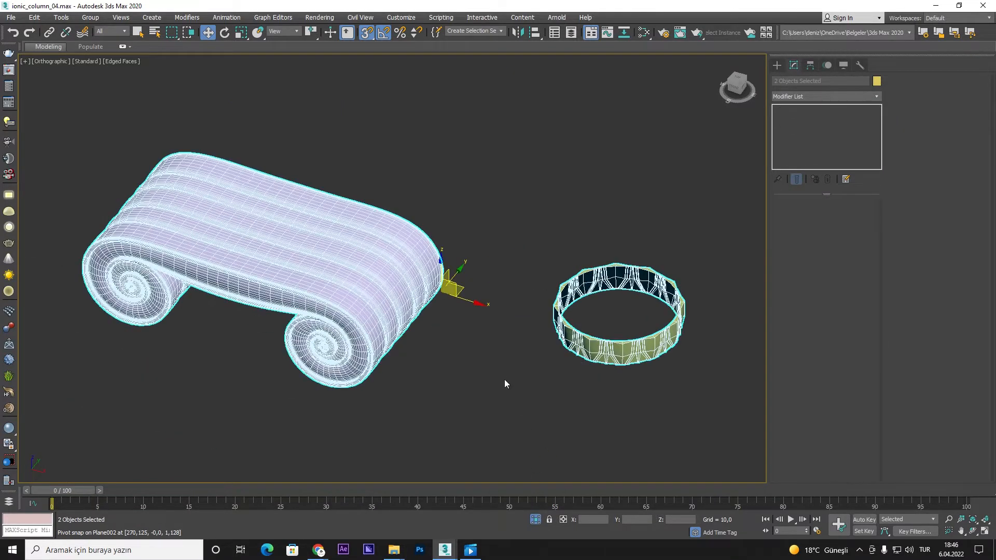
- Move the ornament ring in the top view onto the centre of the volute capital
click(591, 353)
key(t)
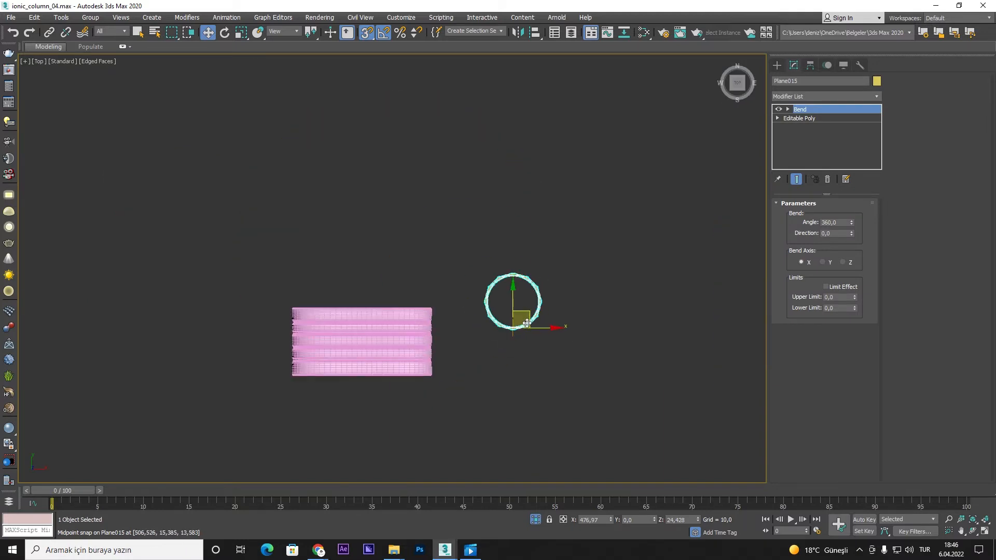
drag(529, 314, 378, 359)
alt+middle_drag(382, 356, 372, 267)
scroll(371, 357, up, 3)
scroll(371, 358, up, 4)
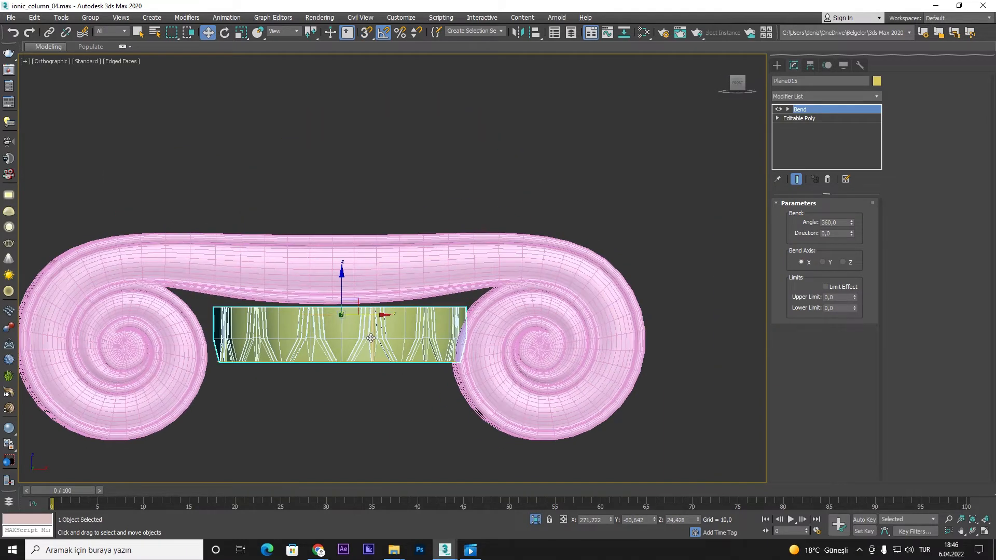
- Bring back the reference image and scale the ornament ring to fit between the volutes
right_click(472, 320)
click(517, 275)
middle_drag(402, 326, 405, 273)
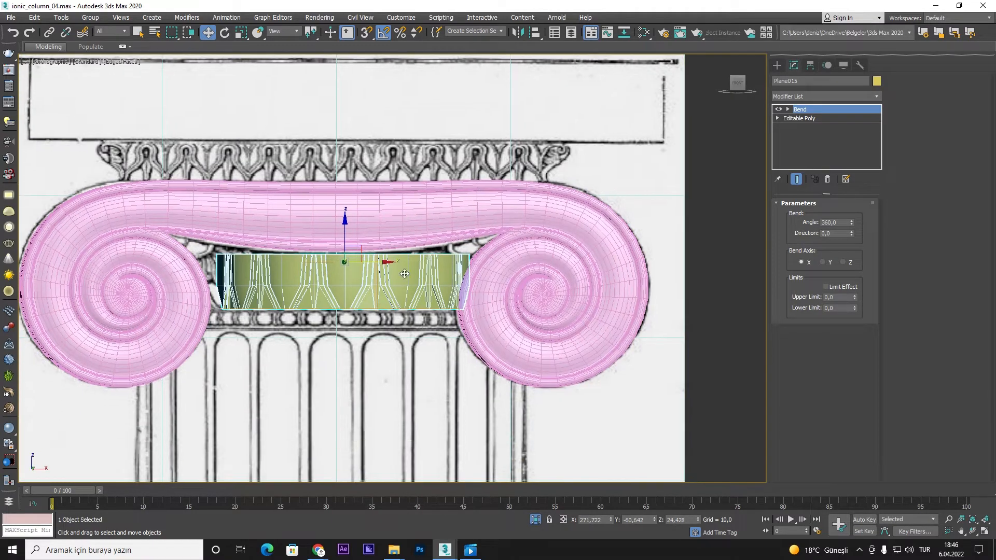
key(r)
drag(341, 256, 346, 245)
mouse_move(392, 292)
alt+middle_down()
mouse_move(367, 280)
mouse_move(393, 305)
alt+middle_up()
scroll(393, 306, down, 2)
- Undo the ring's scaling, placement and Bend modifier to go back to the straight ornament strip
key(ctrl+z)
key(ctrl+z)
key(ctrl+z)
key(ctrl+z)
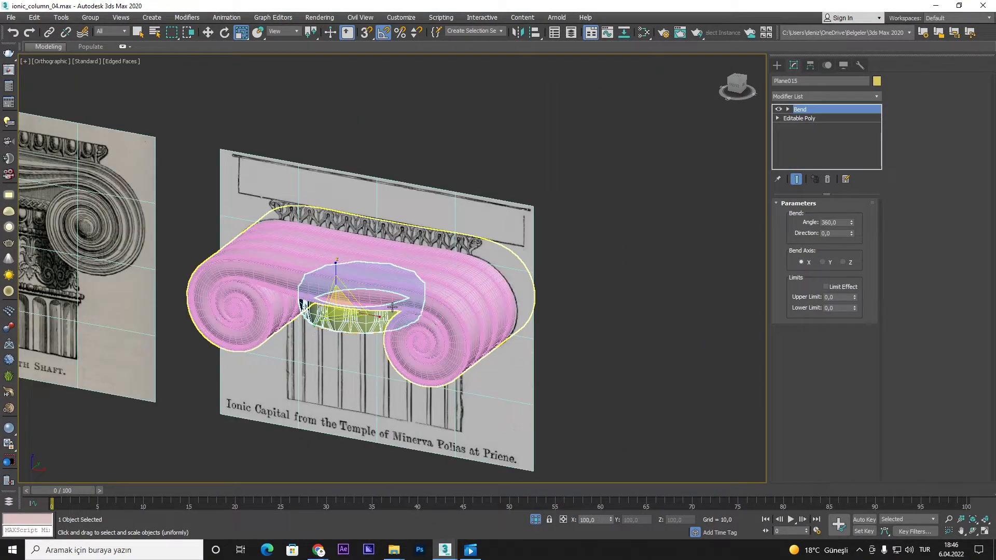
key(ctrl+z)
key(ctrl+z)
key(ctrl+z)
key(ctrl+z)
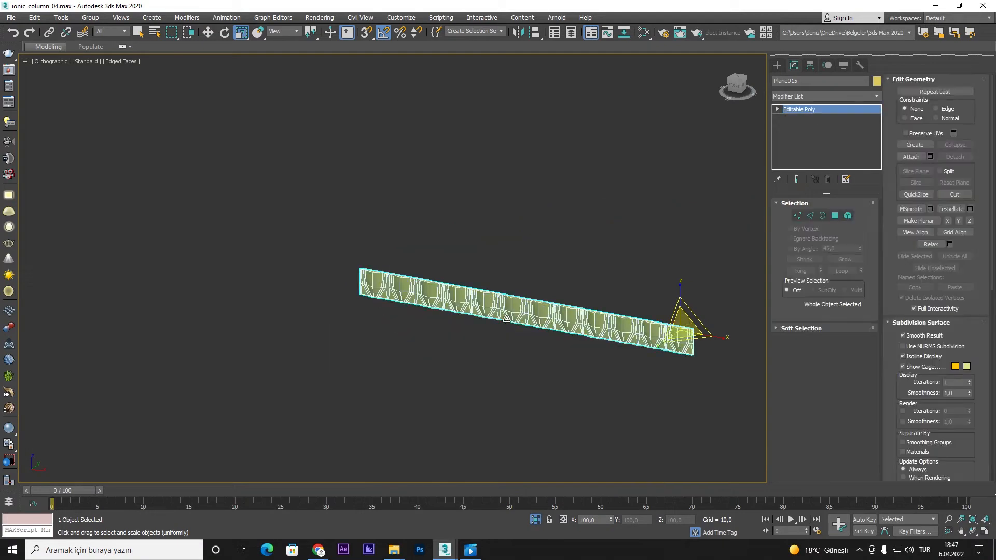
- Copy the last four panel elements of the strip and snap the copy onto its end to lengthen it
middle_drag(505, 319, 358, 314)
click(848, 215)
drag(627, 382, 438, 279)
scroll(471, 324, up, 3)
key(w)
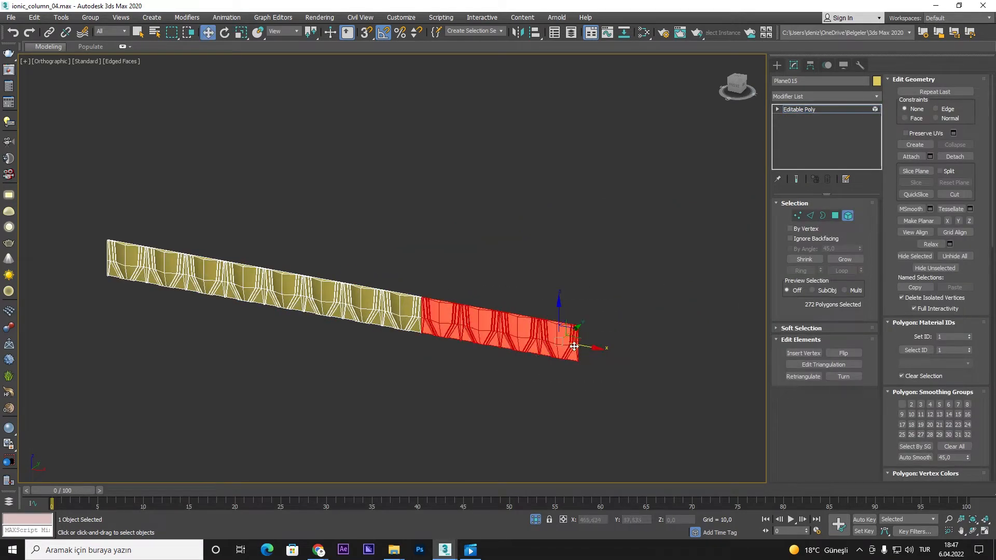
shift+drag(574, 347, 731, 373)
click(533, 286)
scroll(583, 323, up, 5)
key(s)
drag(584, 323, 471, 283)
scroll(471, 282, down, 5)
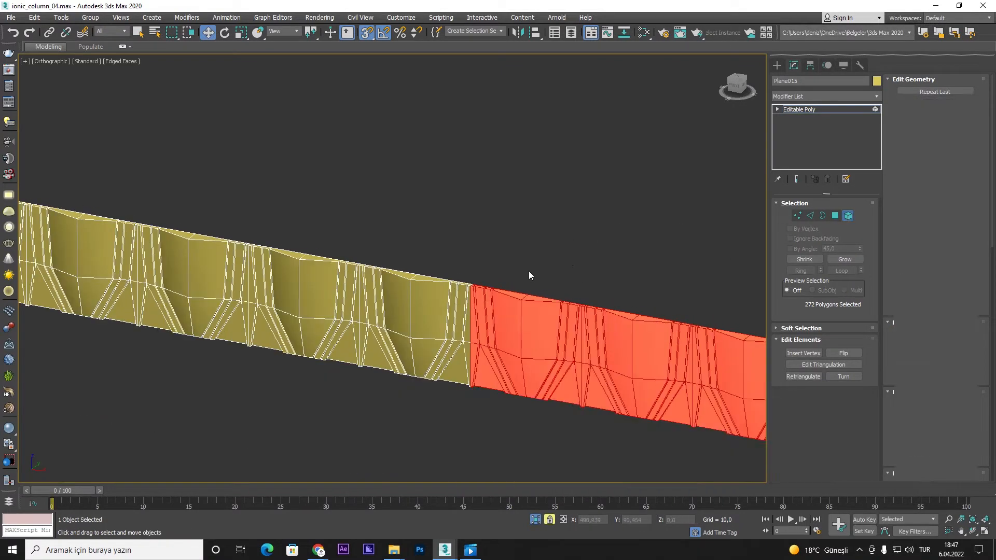
key(5)
- Bend the lengthened strip 360 degrees about the X axis into a ring and end the isolation
scroll(537, 268, down, 5)
middle_drag(558, 239, 472, 241)
click(875, 98)
key(b)
click(801, 108)
text(360)
key(Return)
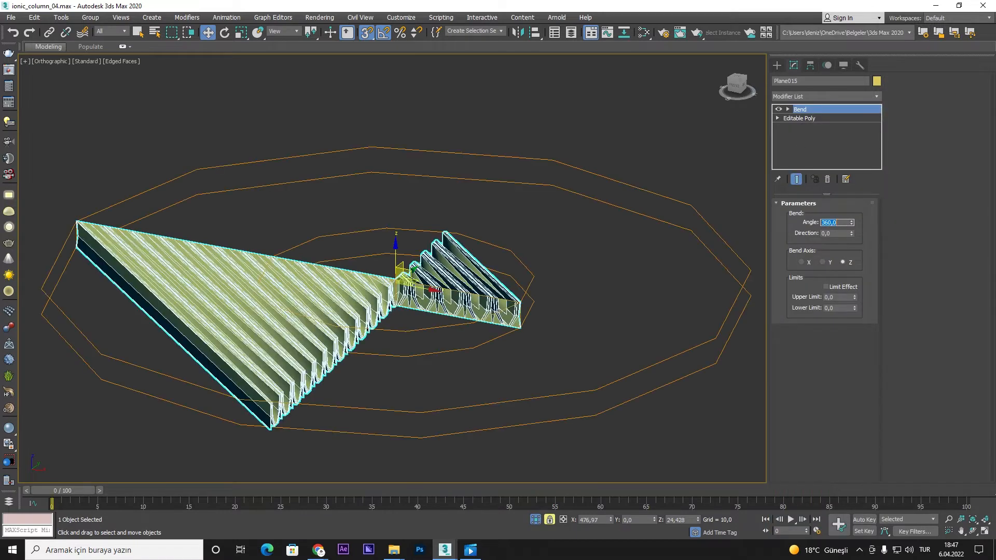
click(802, 262)
click(536, 520)
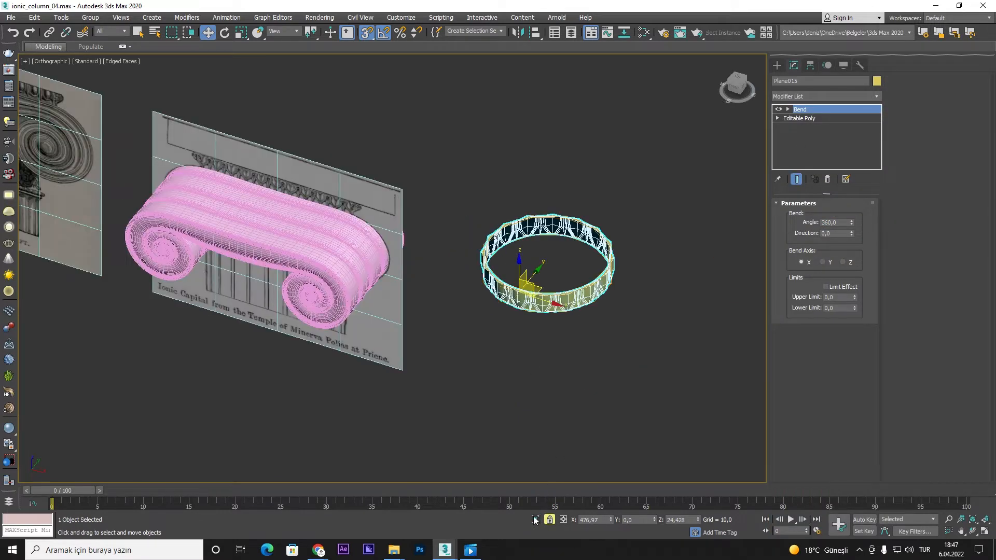
- Move the new ornament ring in the top view onto the centre of the volute capital
key(t)
scroll(541, 328, down, 3)
key(s)
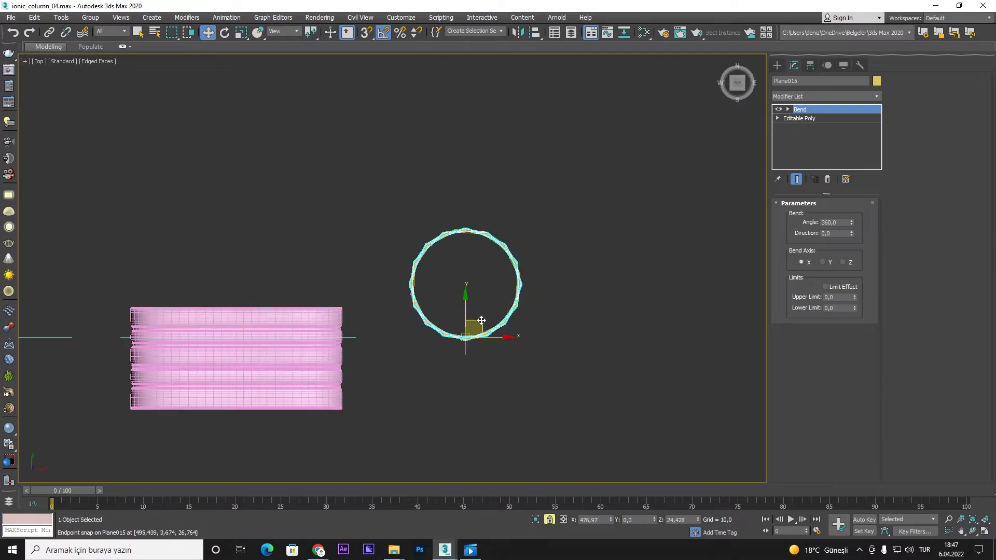
drag(481, 322, 251, 392)
alt+middle_drag(251, 391, 243, 384)
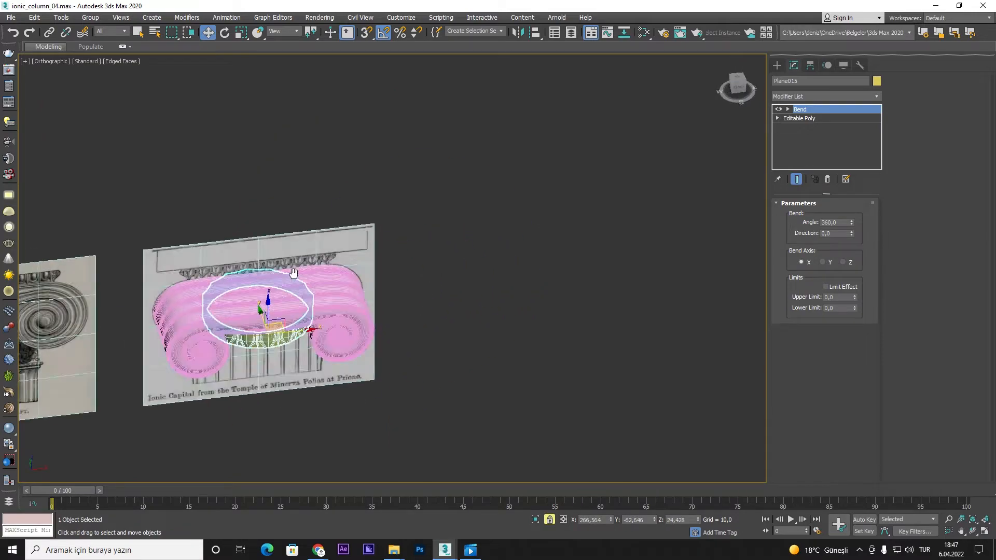
- Scale the ring uniformly to about 103% in the front view to match the reference drawing
scroll(262, 314, up, 4)
key(f)
scroll(391, 287, up, 3)
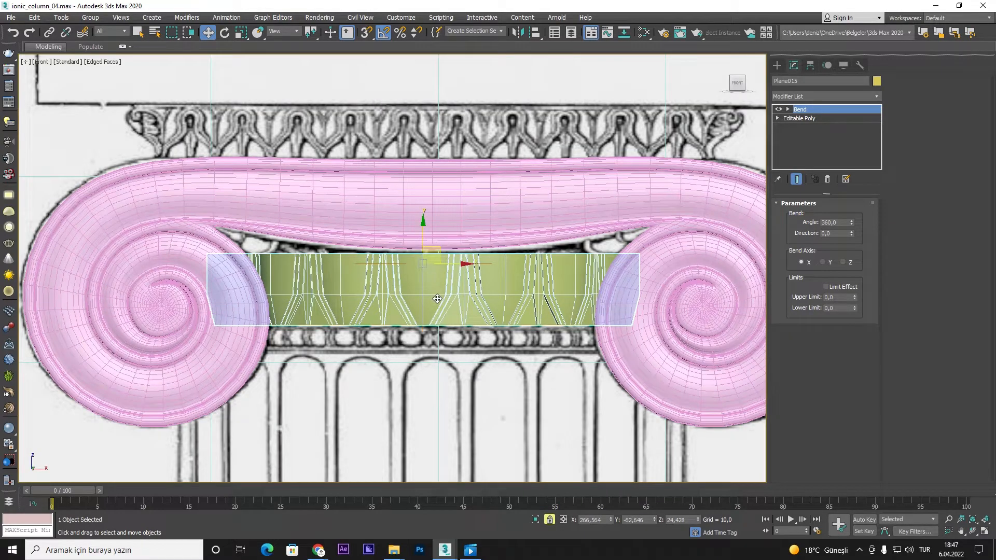
key(r)
drag(429, 261, 437, 278)
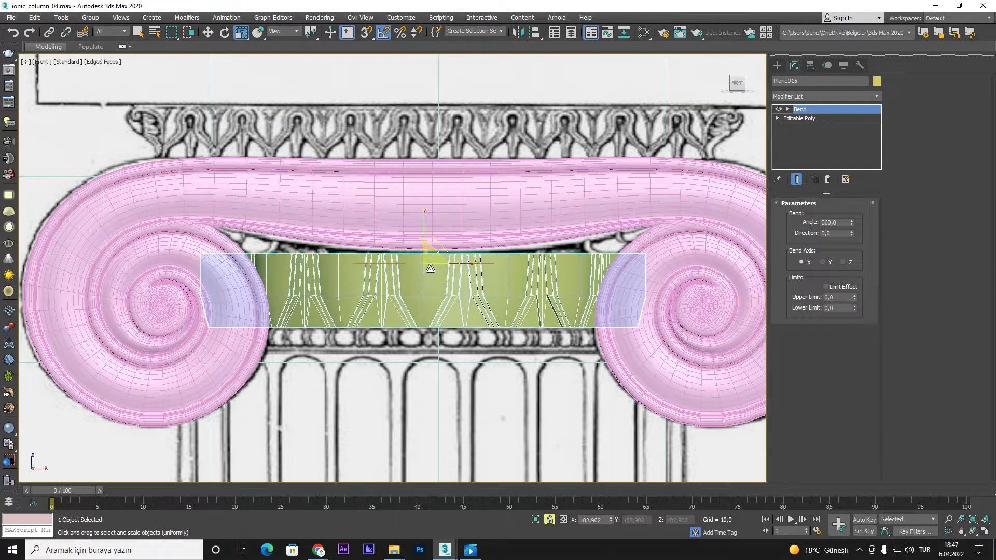
- Add an FFD 3x3x3 modifier to the ornament ring and start editing its control points
click(870, 97)
scroll(802, 117, down, 5)
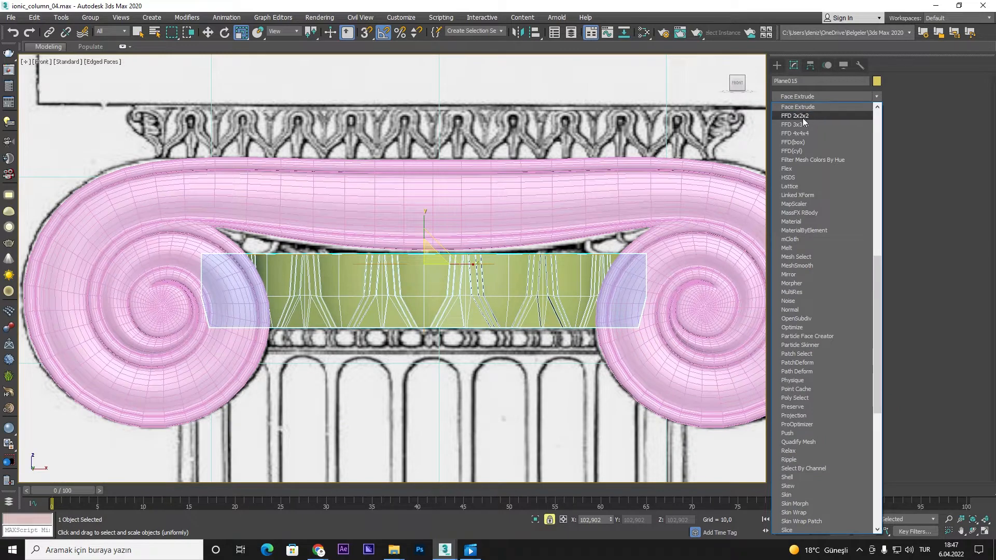
click(802, 119)
key(1)
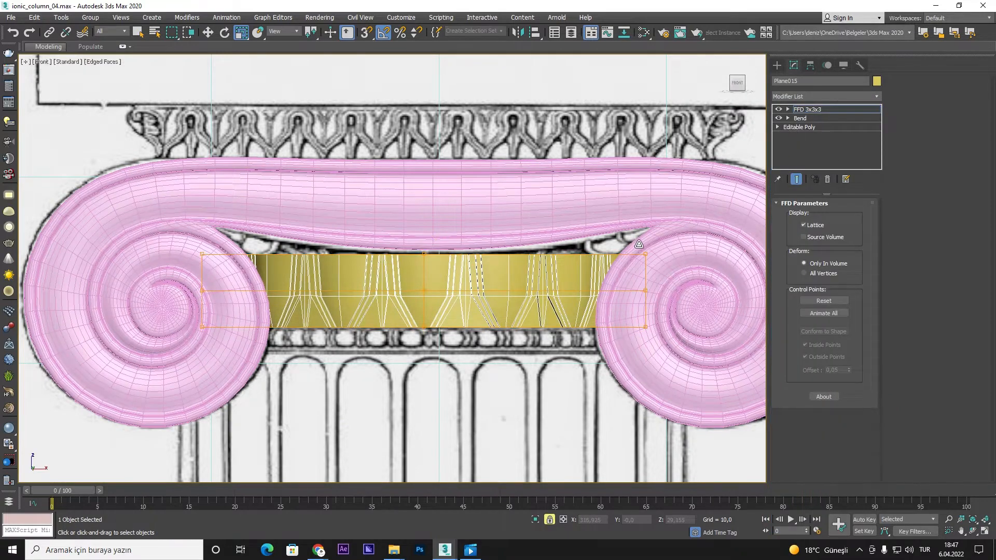
key(1)
drag(669, 231, 659, 269)
key(ctrl+z)
key(ctrl+z)
- Raise the FFD lattice's upper corner control points on both sides so the ring's top edge follows the volute's curved underside
key(1)
key(w)
drag(648, 246, 648, 223)
click(202, 254)
drag(207, 201, 209, 196)
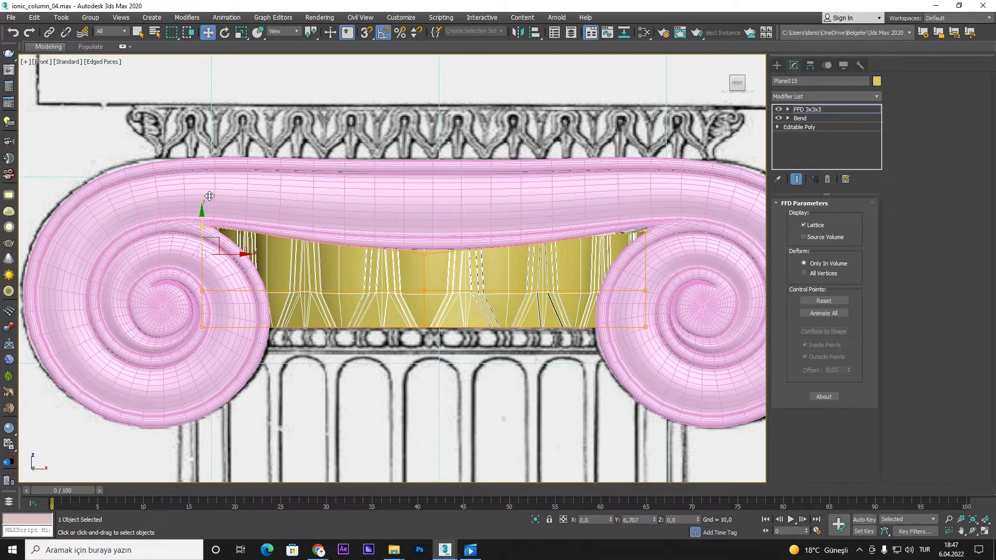
scroll(281, 254, down, 3)
scroll(321, 261, up, 2)
click(807, 110)
- Smooth the ornament ring with a TurboSmooth modifier and deselect it
click(686, 306)
click(455, 251)
click(876, 96)
scroll(810, 235, down, 10)
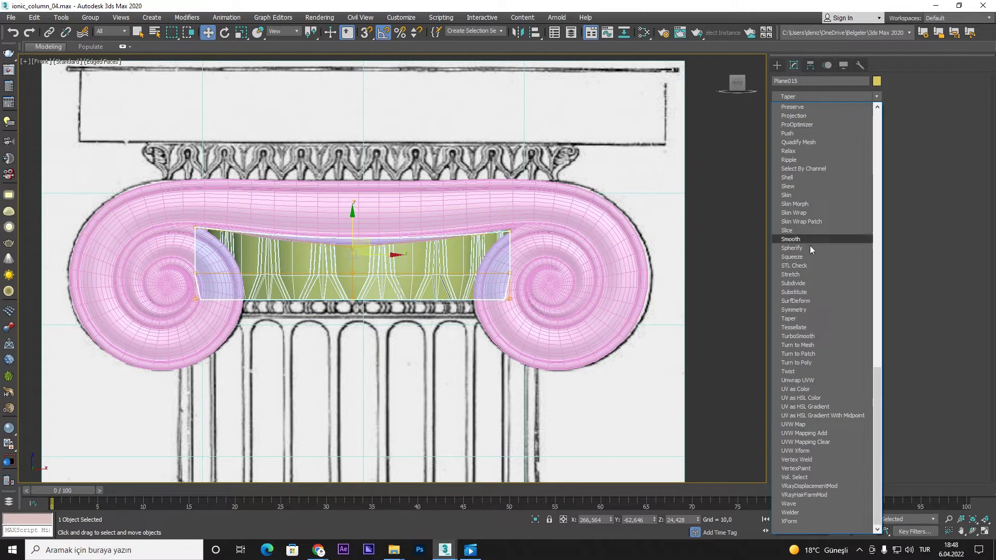
click(802, 335)
click(729, 247)
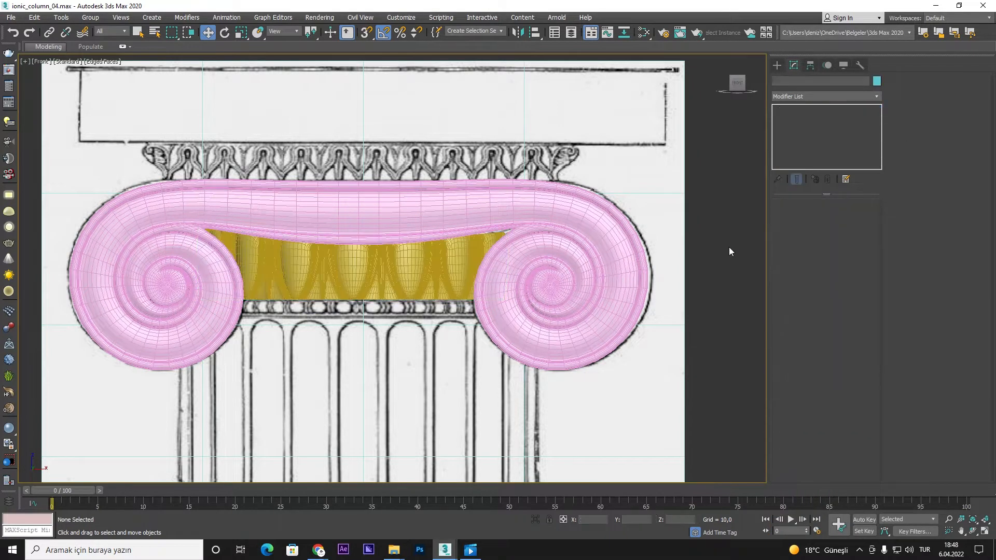
- Hide the reference image planes to inspect the capital with its smoothed ornament ring
scroll(562, 252, down, 3)
middle_drag(563, 252, 588, 235)
right_click(545, 167)
click(558, 132)
scroll(489, 247, up, 4)
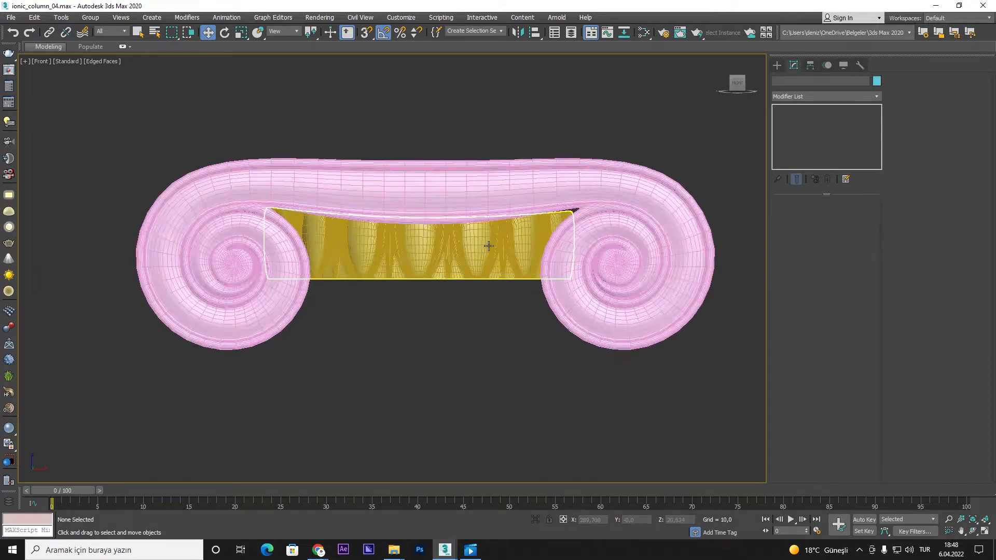
scroll(494, 268, down, 2)
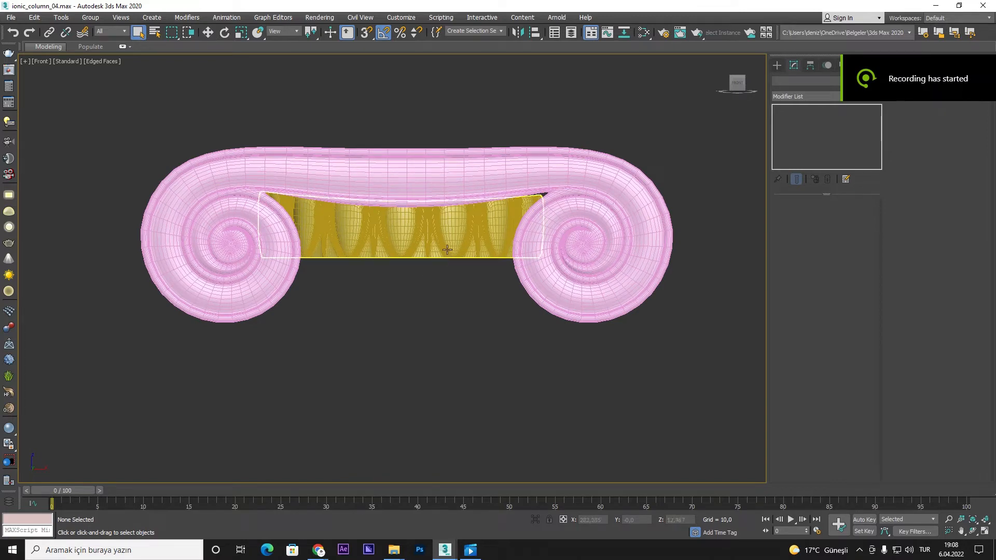
scroll(473, 249, down, 5)
scroll(472, 271, up, 3)
- Unhide the reference image and draw a plane about 5 by 3.6 units over a bead below the ornament ring
right_click(470, 299)
click(491, 258)
scroll(425, 256, up, 6)
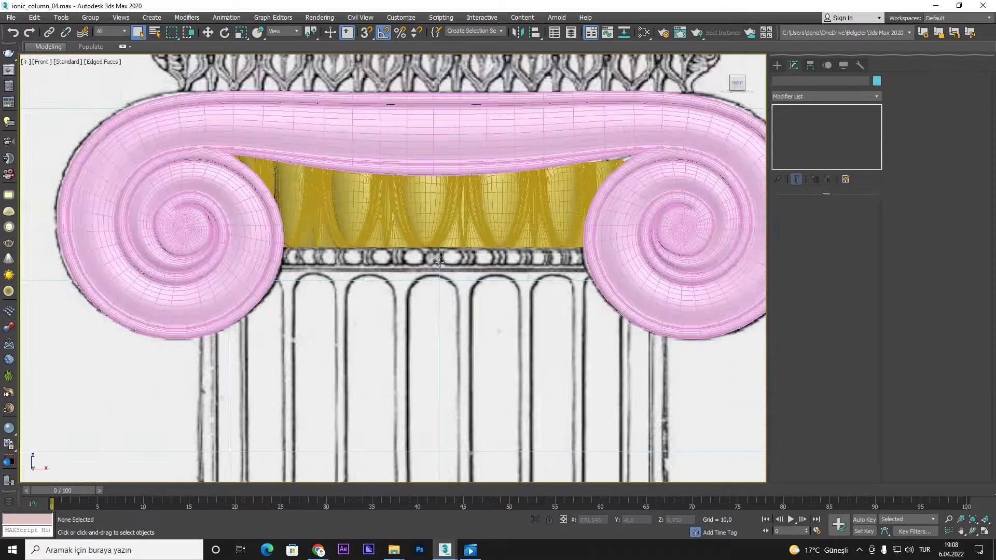
click(776, 64)
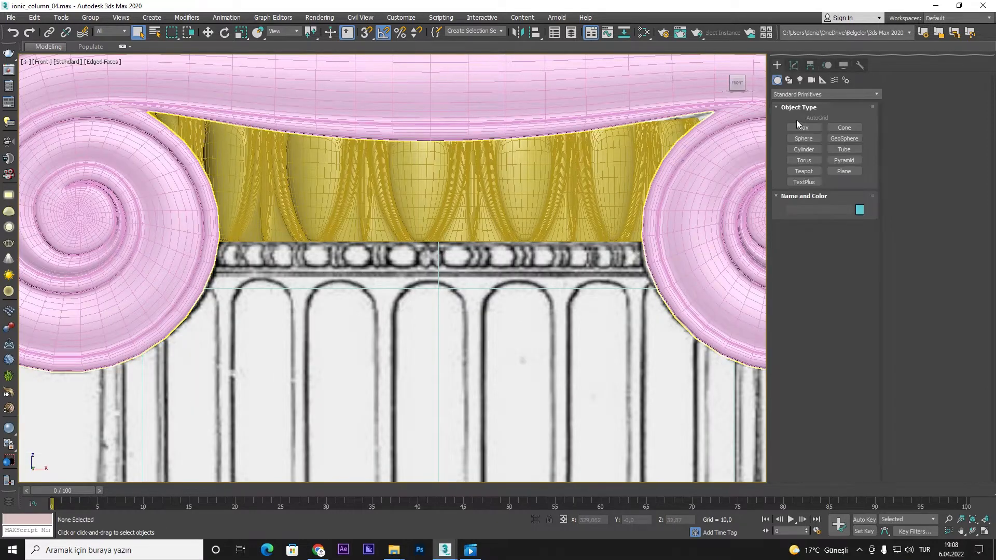
click(844, 170)
scroll(343, 243, up, 5)
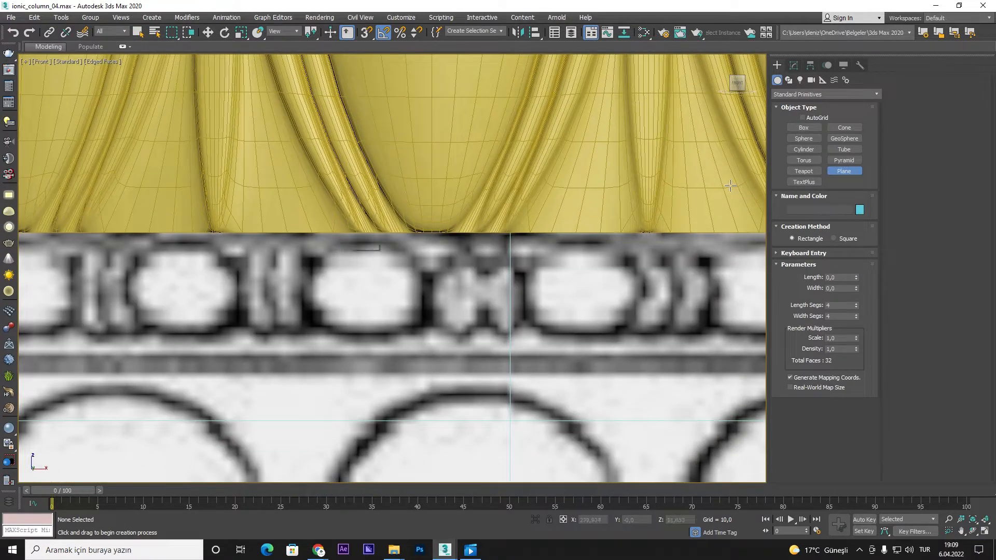
drag(310, 249, 420, 327)
right_click(420, 327)
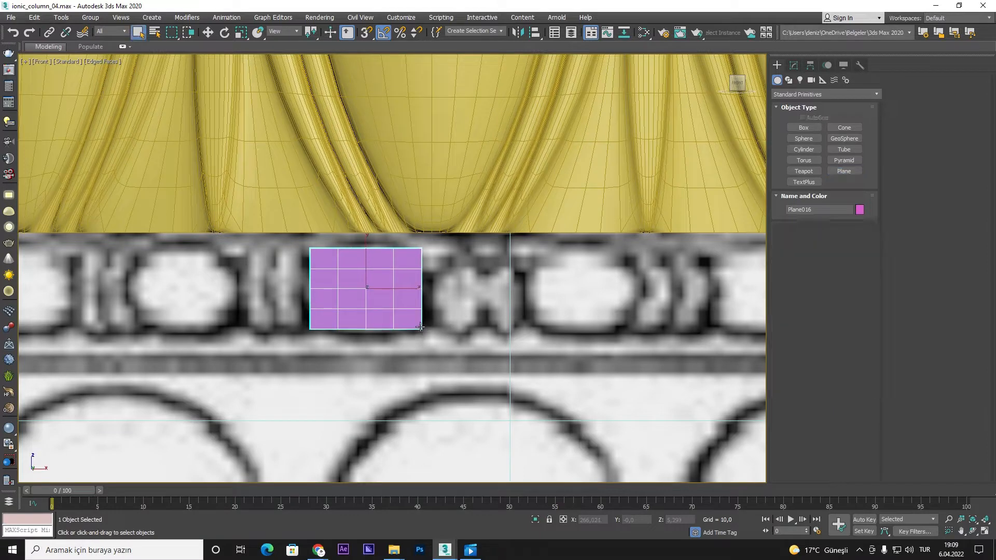
- Set both the length and width segments of the bead plane to 1
click(794, 65)
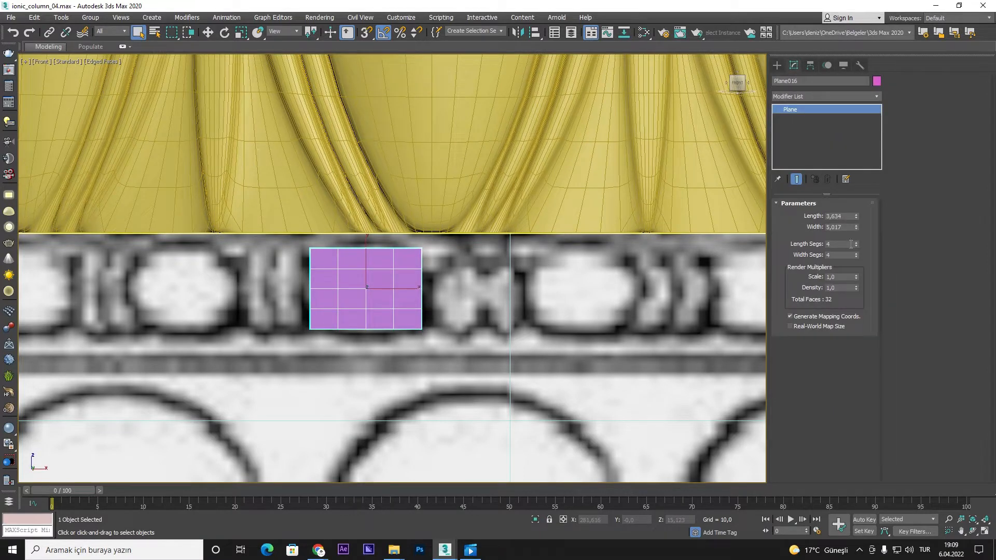
right_click(856, 244)
right_click(856, 255)
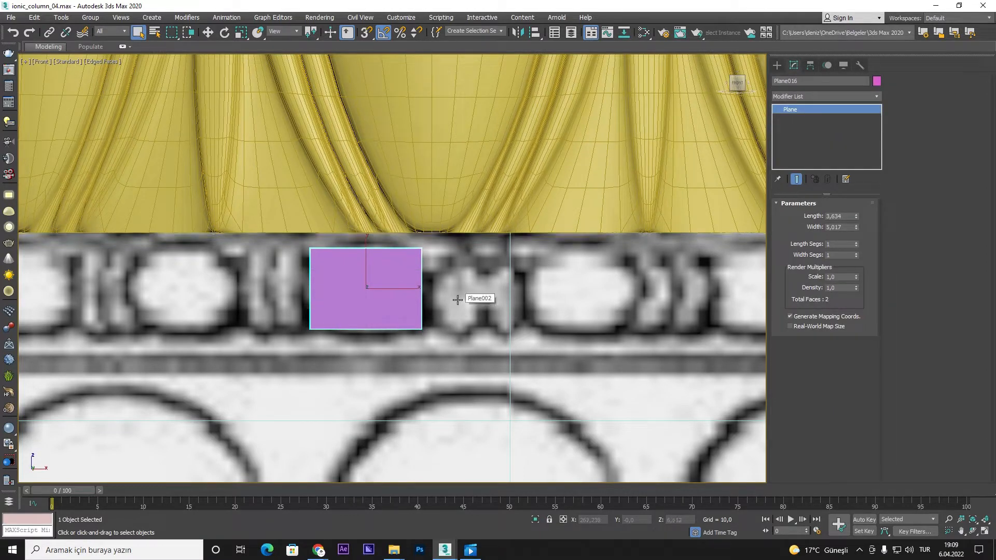
- Make the bead plane see-through, convert it to an Editable Poly and start editing its vertices over the reference bead
key(alt+x)
right_click(470, 284)
mouse_move(456, 392)
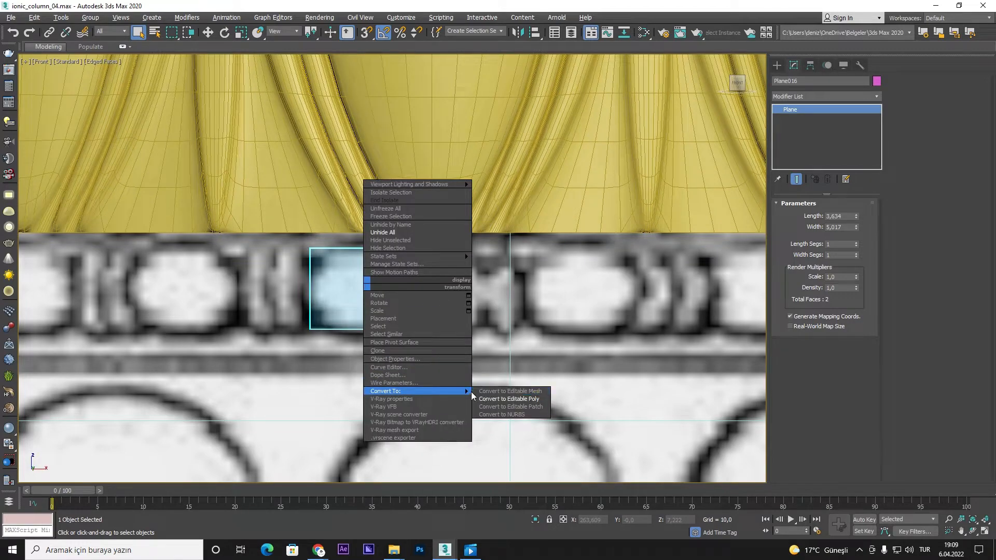
click(510, 399)
click(797, 215)
scroll(412, 259, up, 5)
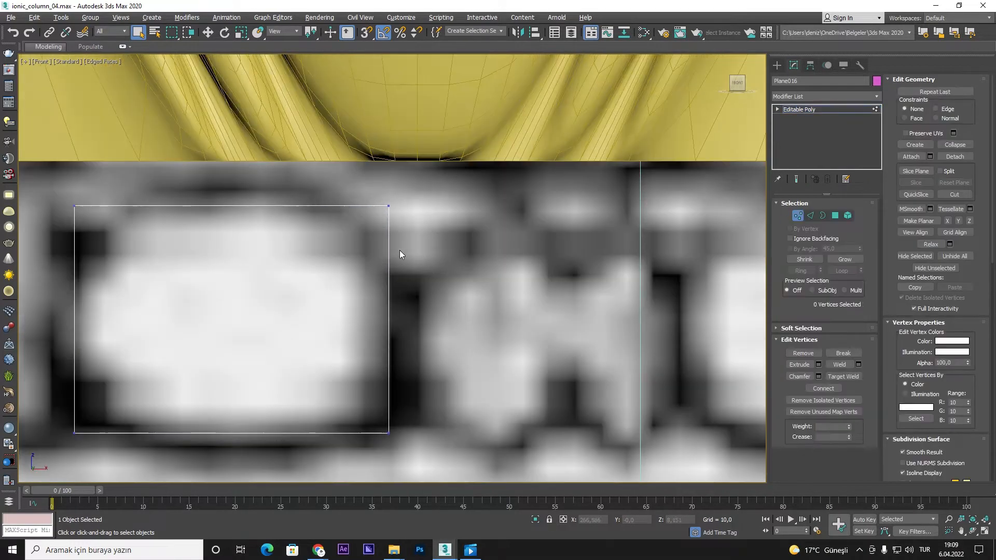
scroll(432, 226, down, 3)
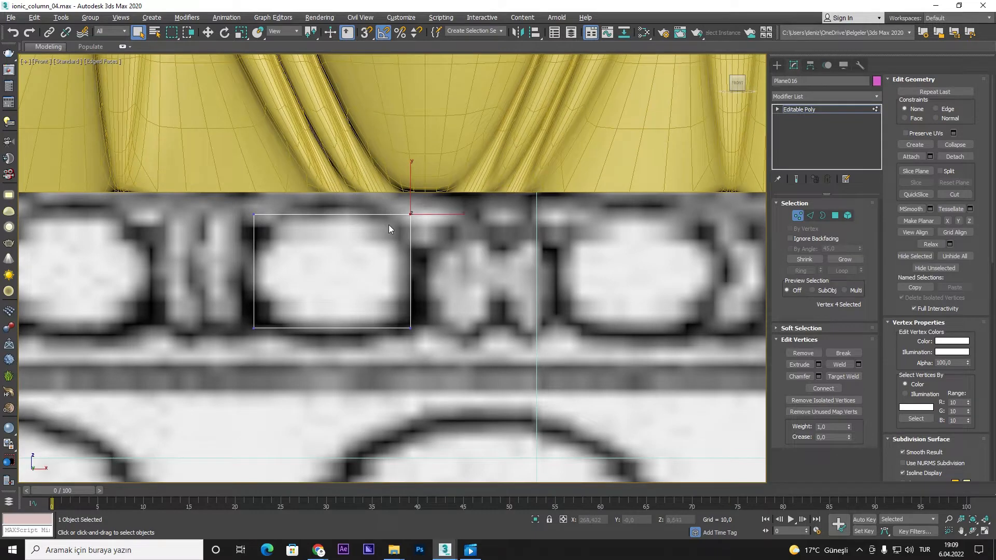
- Extend the bead plane's upper edge up to the ornament and its lower edge down to the moulding line
click(809, 217)
click(321, 214)
key(w)
shift+drag(331, 195, 339, 172)
click(321, 328)
shift+drag(331, 325, 331, 359)
- Extend the bead plane's right edges outward in successive strips that follow the gap and spacer in the reference
click(410, 274)
click(841, 270)
shift+drag(430, 273, 549, 275)
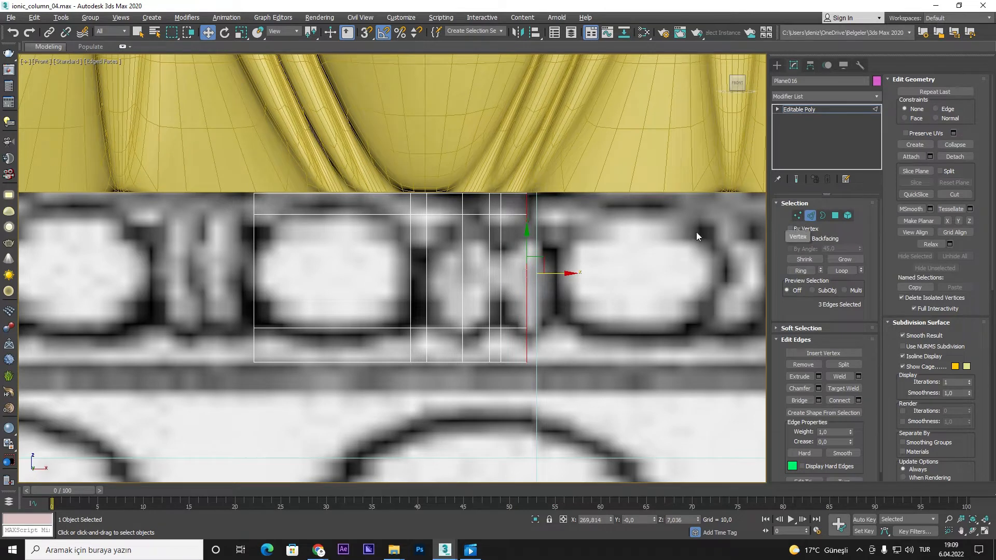
scroll(573, 267, down, 3)
scroll(498, 277, up, 2)
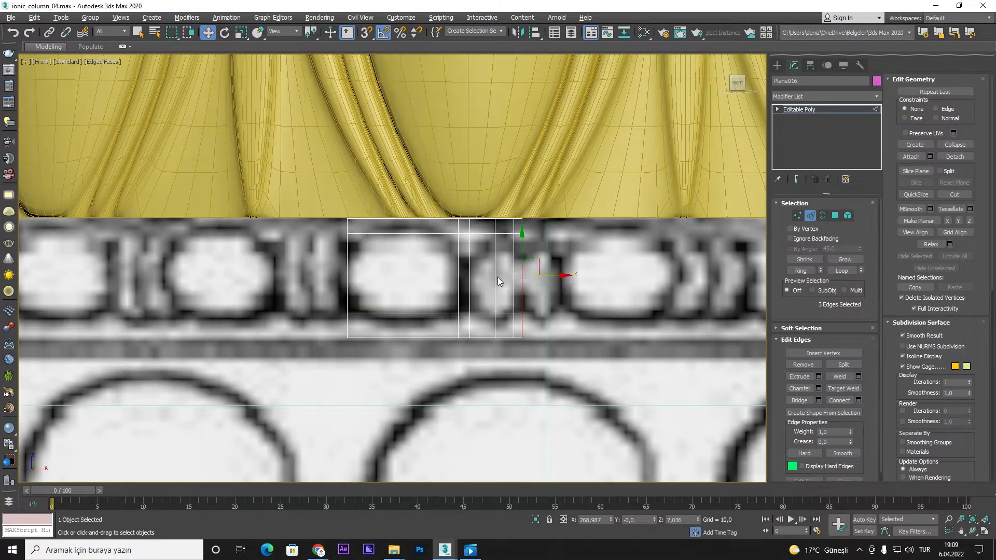
- Lower the three upper vertices of the spacer strips below the bead's upper edge
click(797, 216)
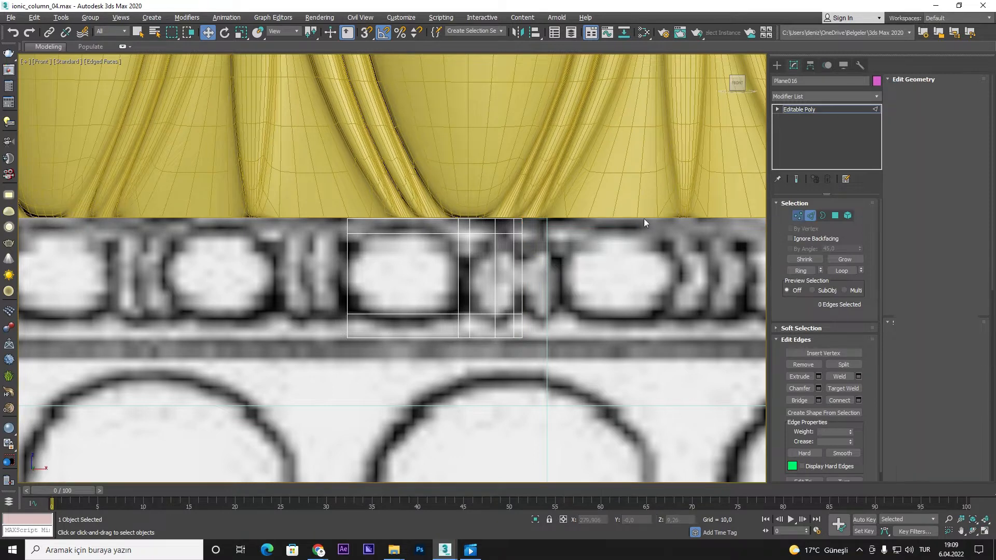
scroll(536, 226, up, 2)
click(442, 238)
scroll(470, 244, up, 2)
ctrl+click(485, 230)
ctrl+click(537, 228)
drag(476, 216, 478, 249)
scroll(483, 238, down, 2)
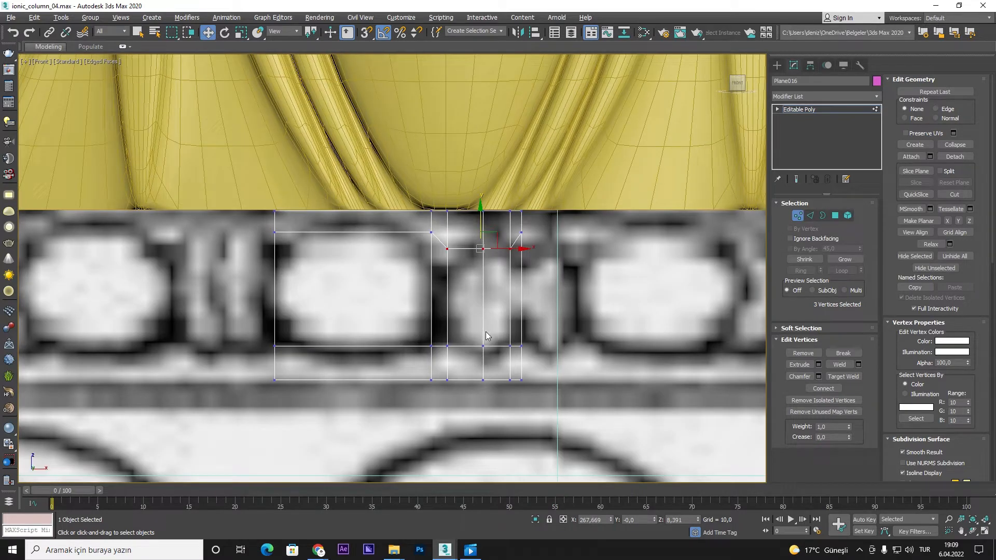
- Raise the spacer's upper middle vertex and lower its bottom middle vertex to give it a pointed hexagonal outline
scroll(485, 331, up, 2)
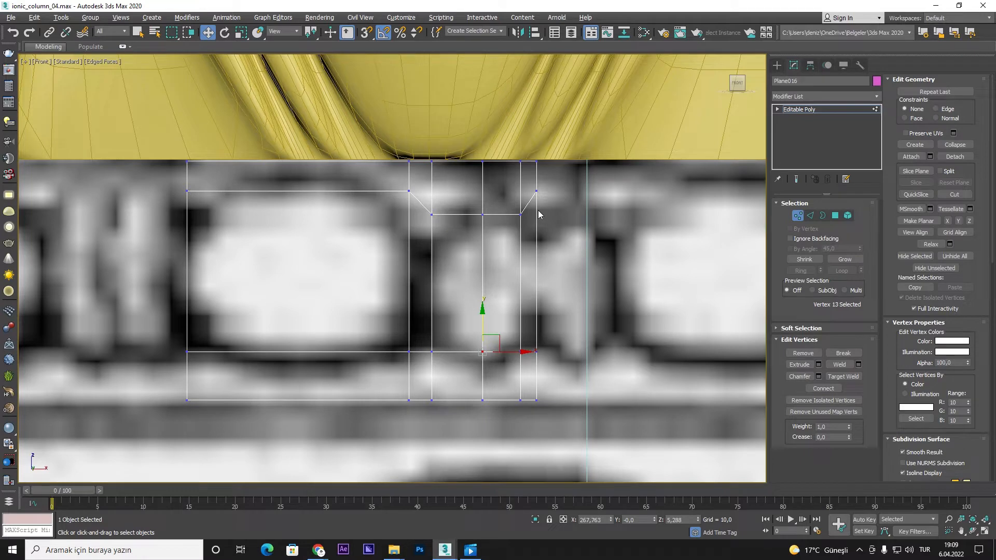
drag(482, 214, 483, 198)
drag(491, 371, 491, 390)
scroll(419, 278, down, 2)
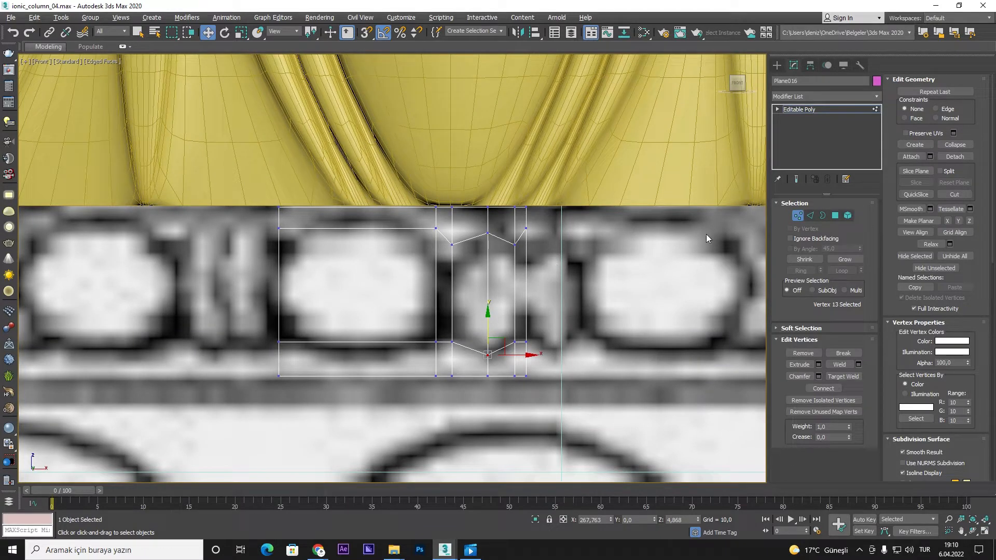
- Select the bead face and both spacer faces, and extend the mesh's left border edges slightly outward as a narrow strip
click(834, 216)
click(501, 296)
ctrl+click(470, 293)
ctrl+click(373, 275)
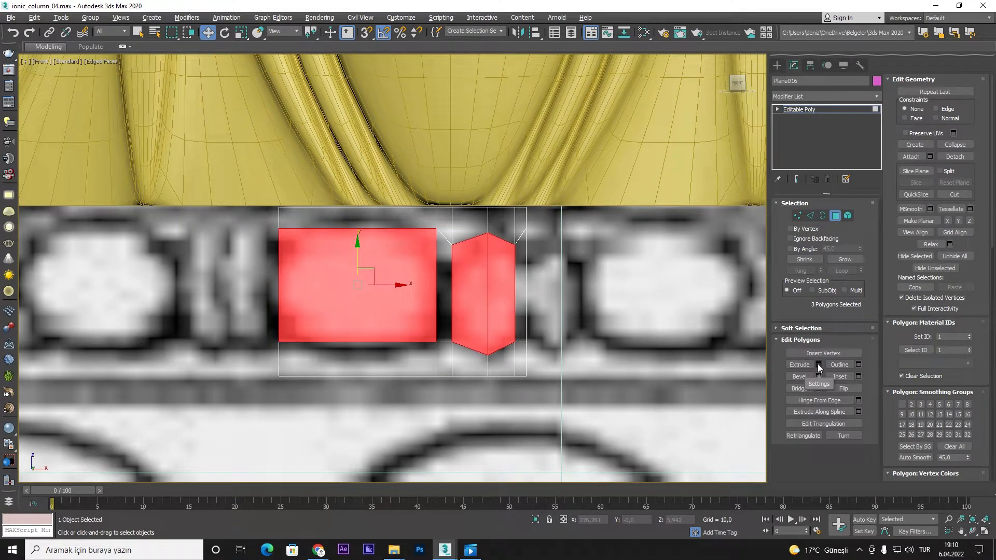
key(2)
alt+drag(325, 273, 318, 194)
drag(296, 288, 287, 288)
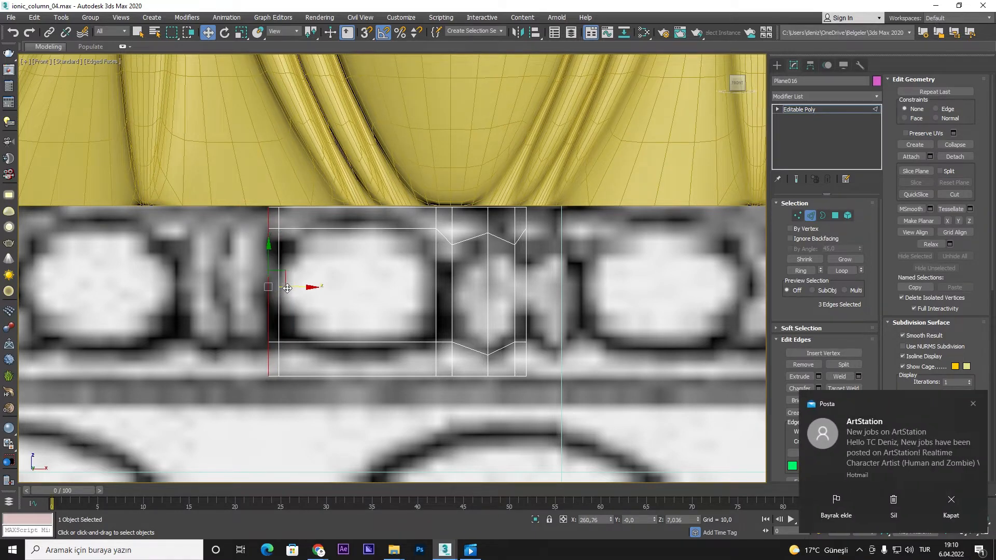
click(972, 404)
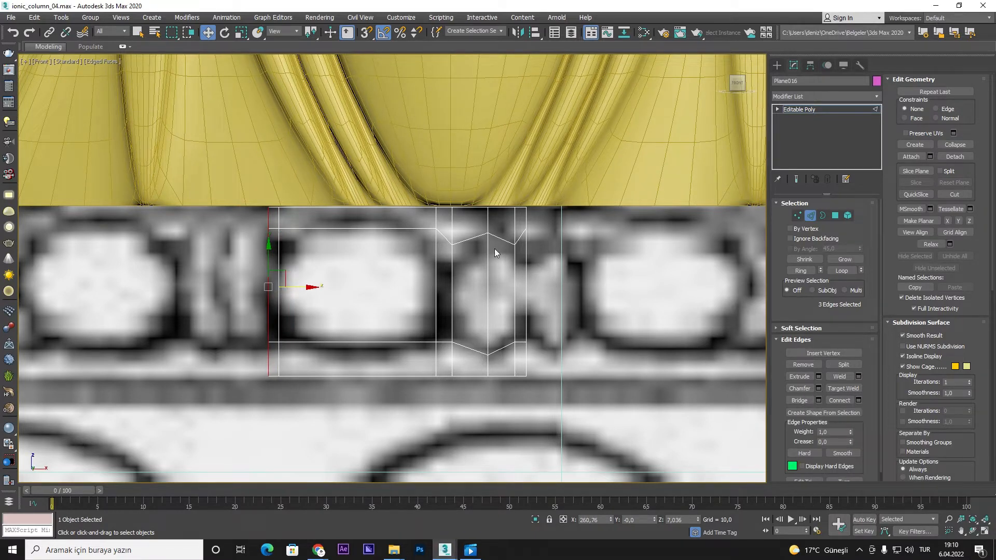
- Extrude the bead face and the two spacer faces by a height of 2
click(836, 216)
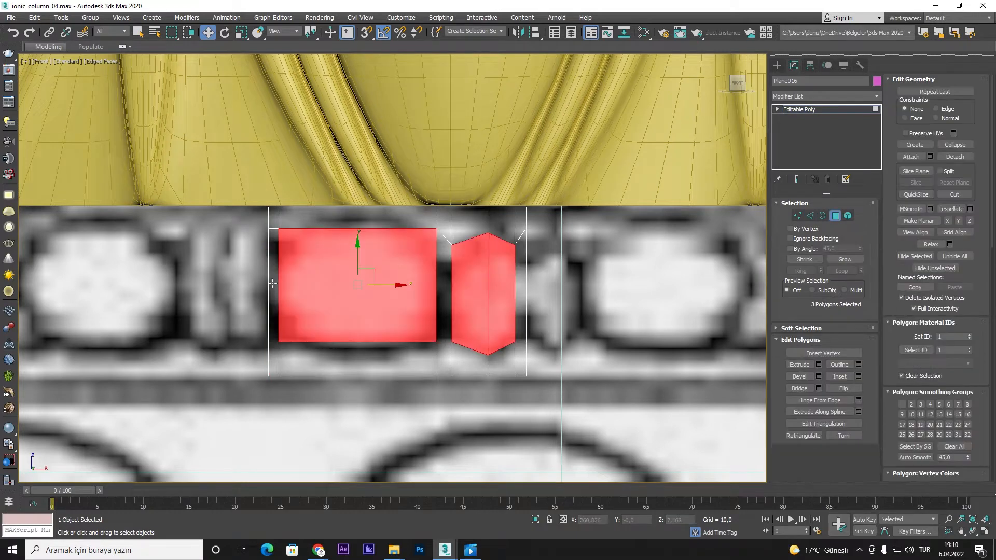
click(818, 365)
alt+middle_drag(402, 341, 447, 318)
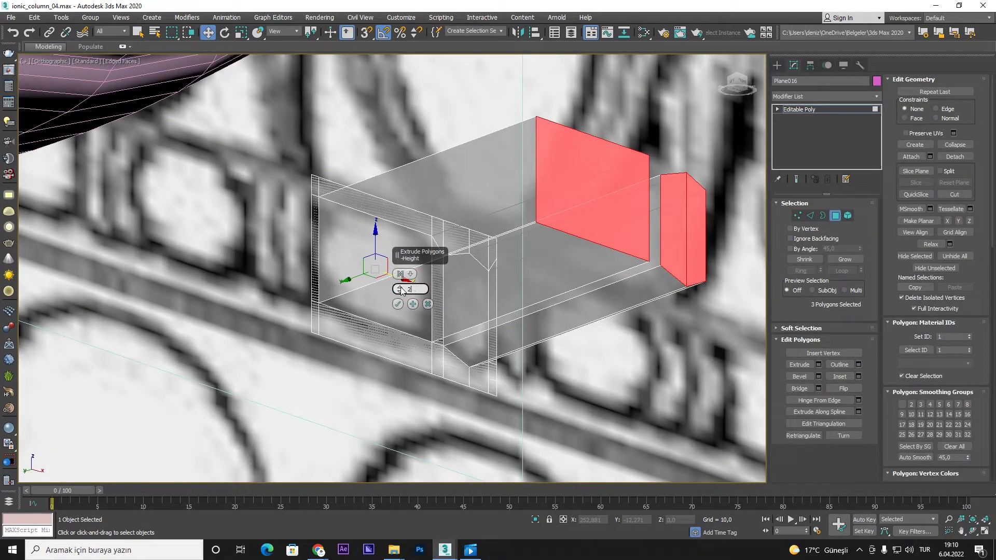
key(Return)
click(398, 304)
alt+middle_drag(400, 305, 407, 324)
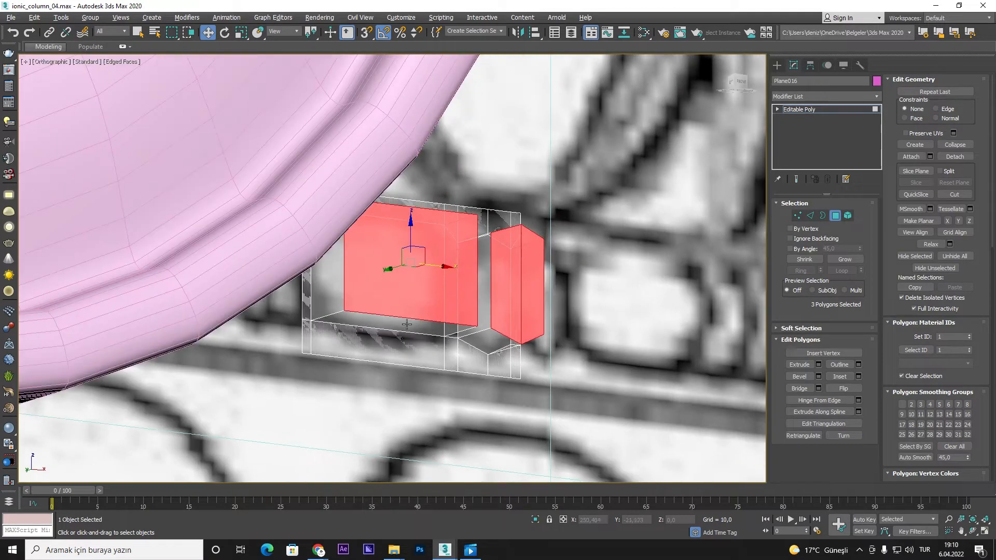
- Mirror the spacer to the bead's other side with a Symmetry modifier on the X axis
key(f)
key(z)
scroll(412, 318, down, 7)
scroll(414, 285, up, 3)
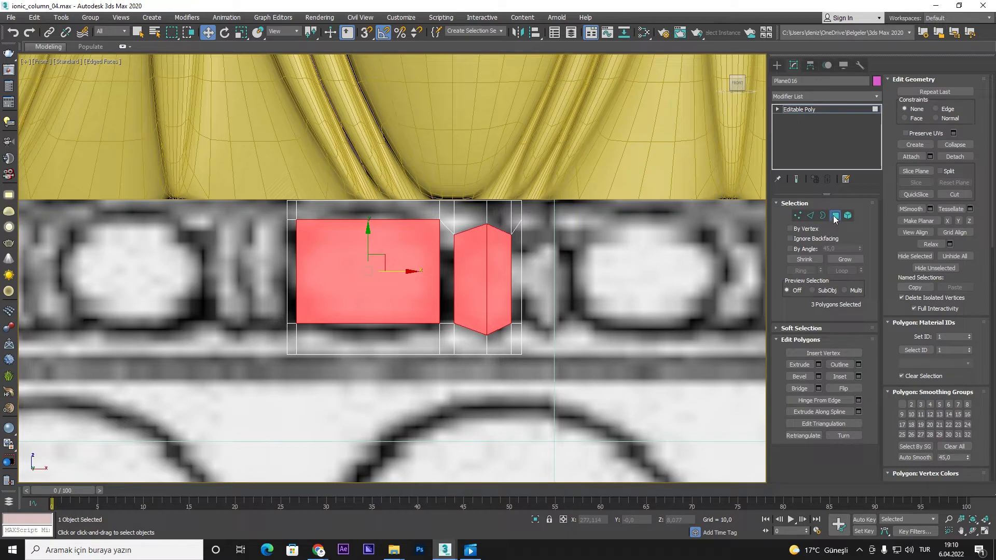
click(835, 217)
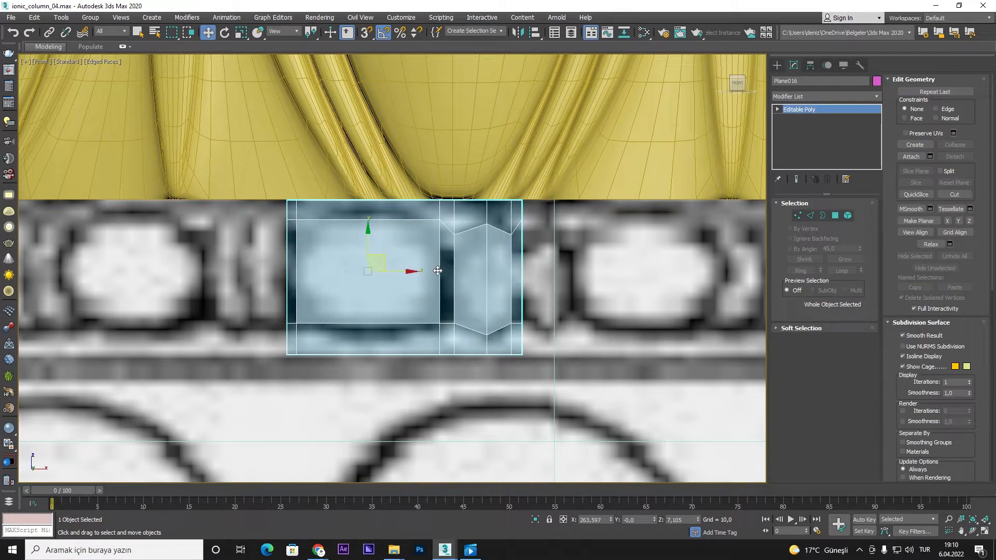
click(876, 96)
scroll(809, 311, down, 5)
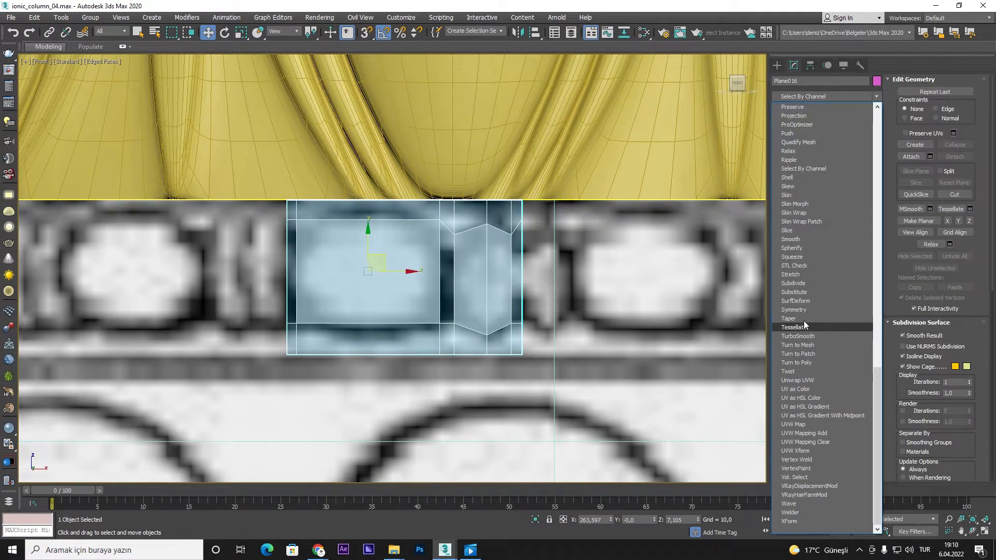
click(799, 310)
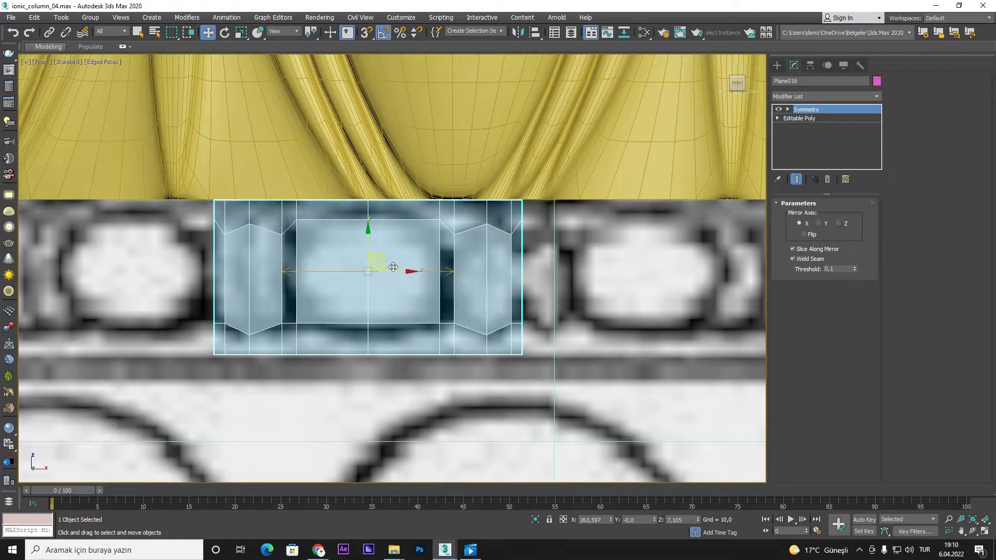
middle_drag(327, 280, 368, 262)
scroll(476, 250, up, 2)
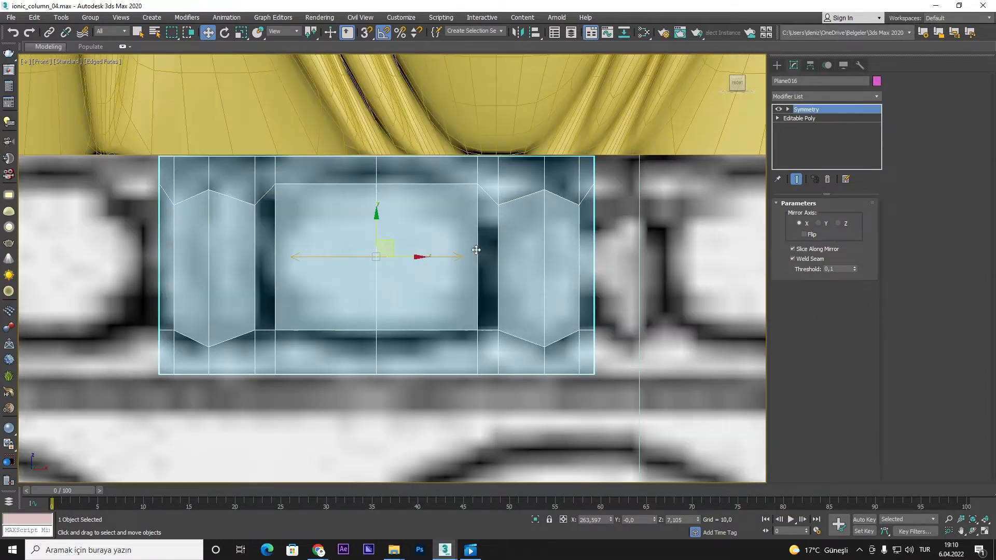
scroll(492, 249, down, 2)
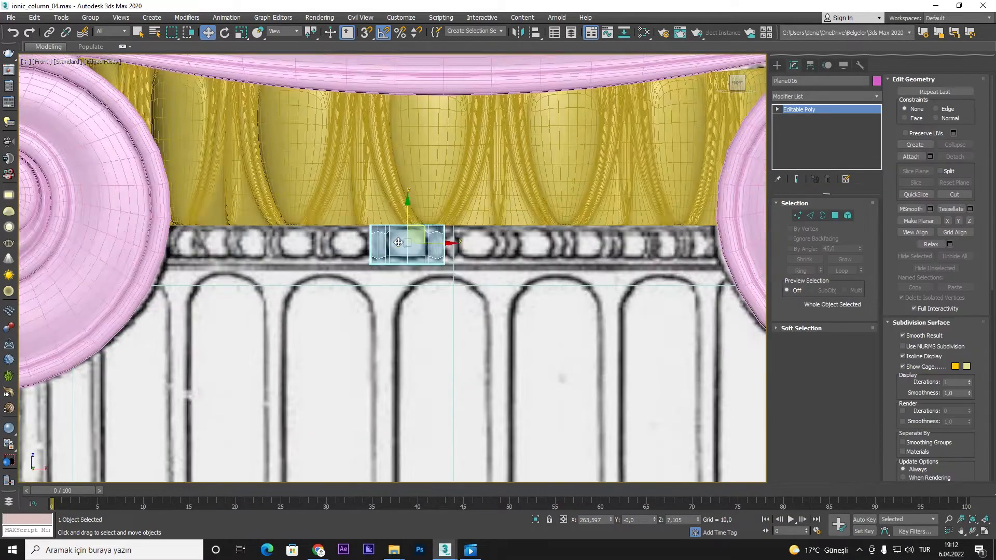
- Remove the FFD 3x3x3 modifier from the egg-and-dart ornament ring
scroll(405, 241, up, 3)
click(648, 171)
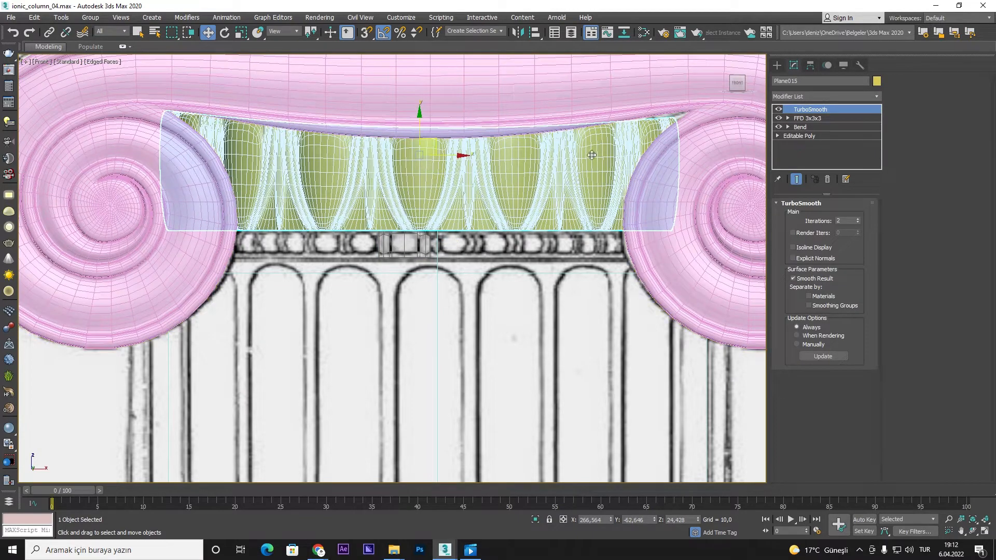
click(807, 118)
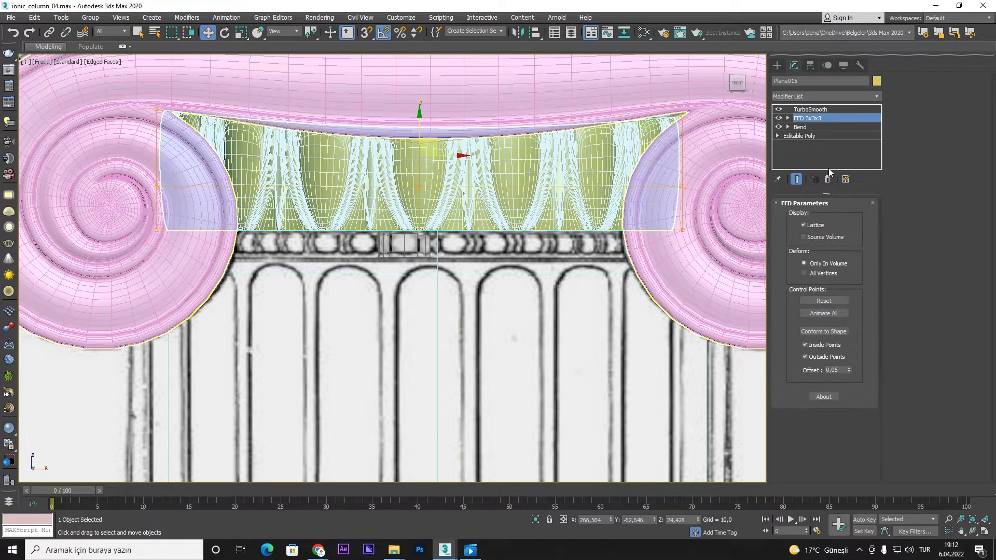
scroll(401, 243, up, 2)
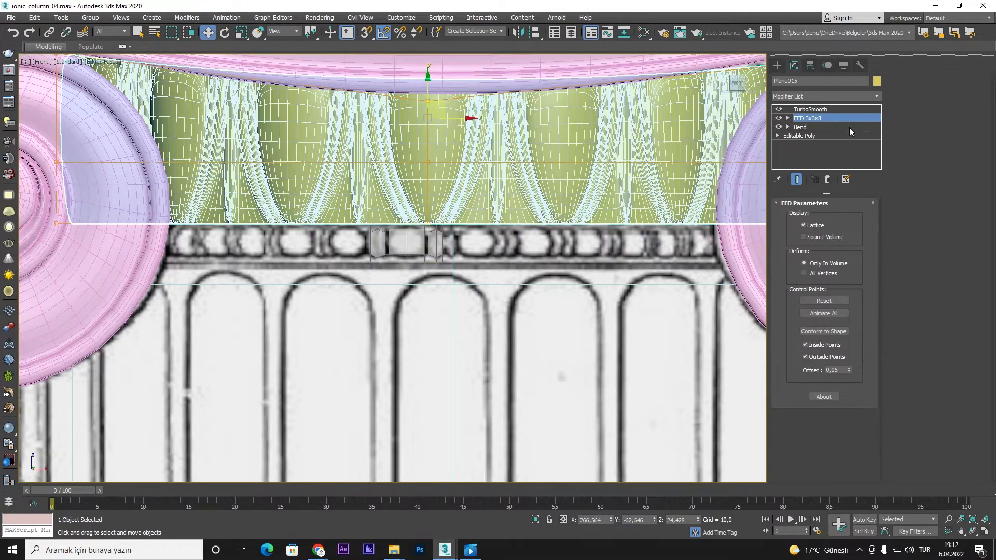
click(828, 179)
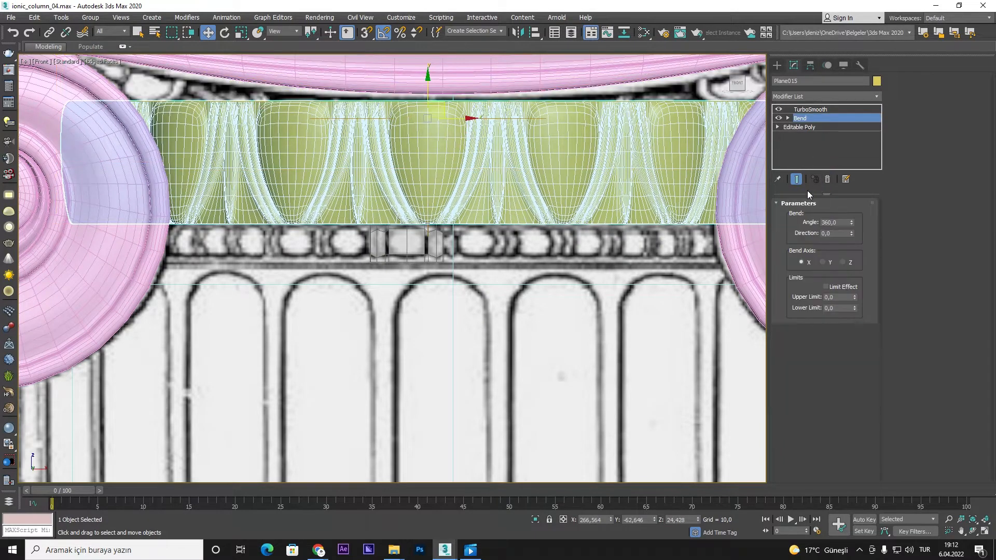
- Hide everything except the ornament ring and the bead module
ctrl+click(407, 244)
right_click(486, 224)
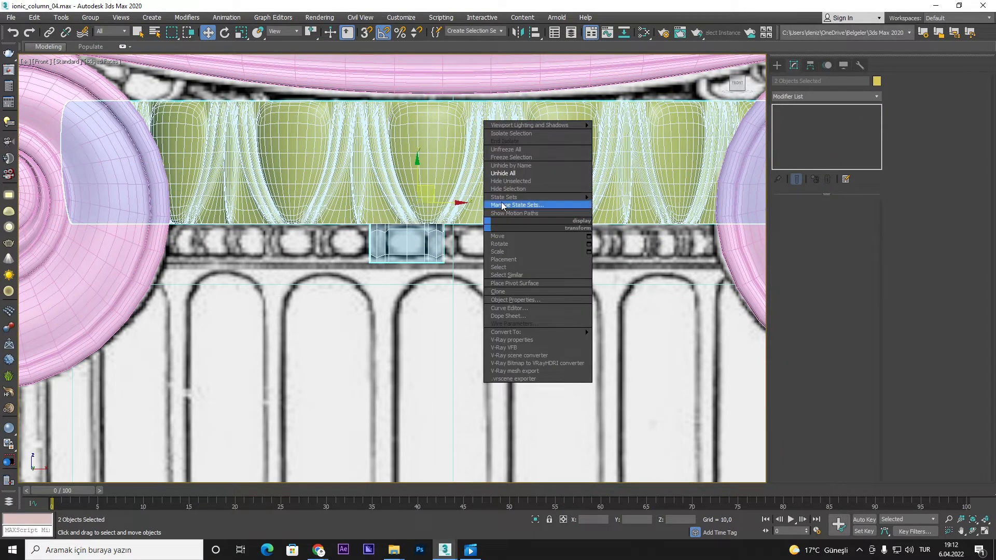
click(511, 181)
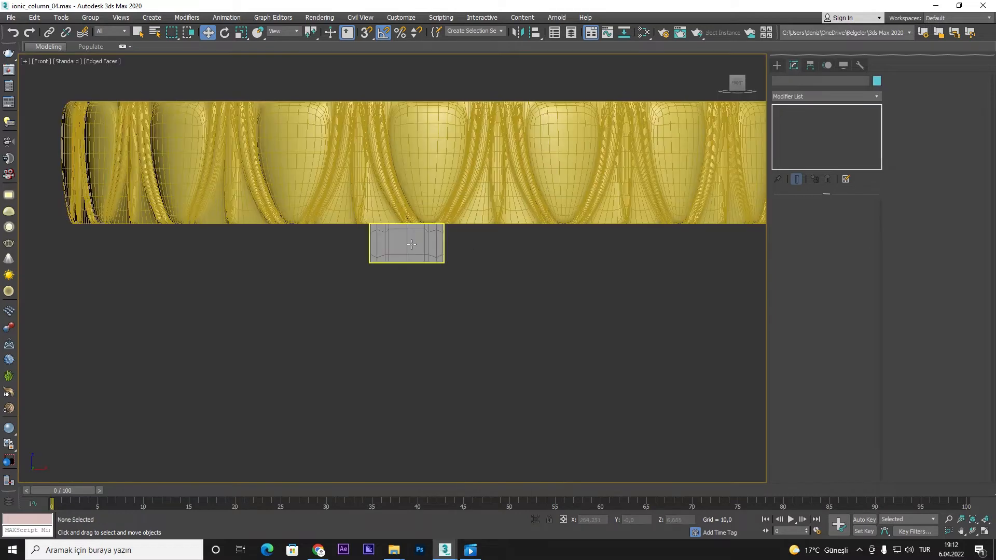
- Turn off the ornament ring's Bend and TurboSmooth modifiers to show it as a flat, unsmoothed strip
click(681, 150)
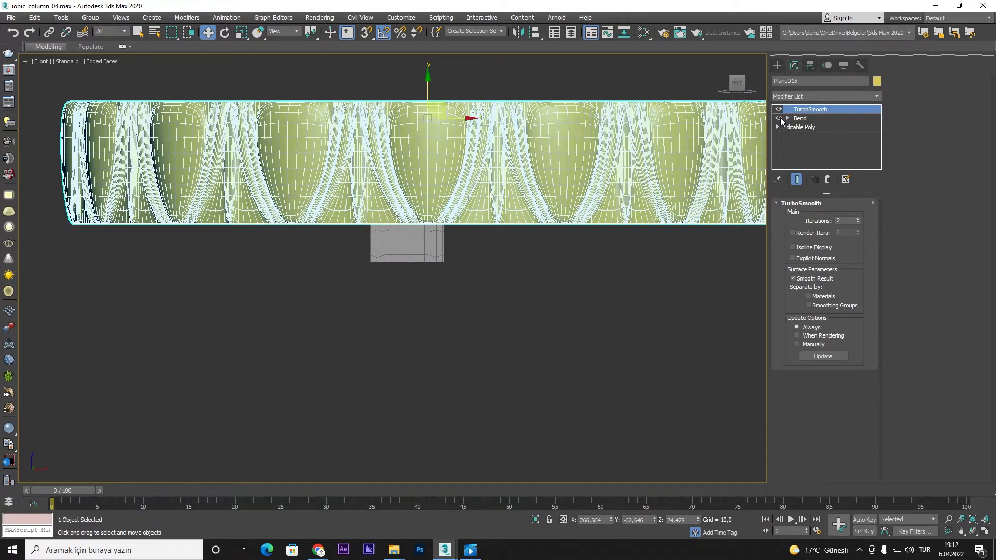
click(780, 118)
click(779, 109)
scroll(418, 238, up, 3)
- Move the bead module to the flat ornament strip's left end and snap it under the strip's lower corner
click(419, 238)
scroll(451, 242, down, 3)
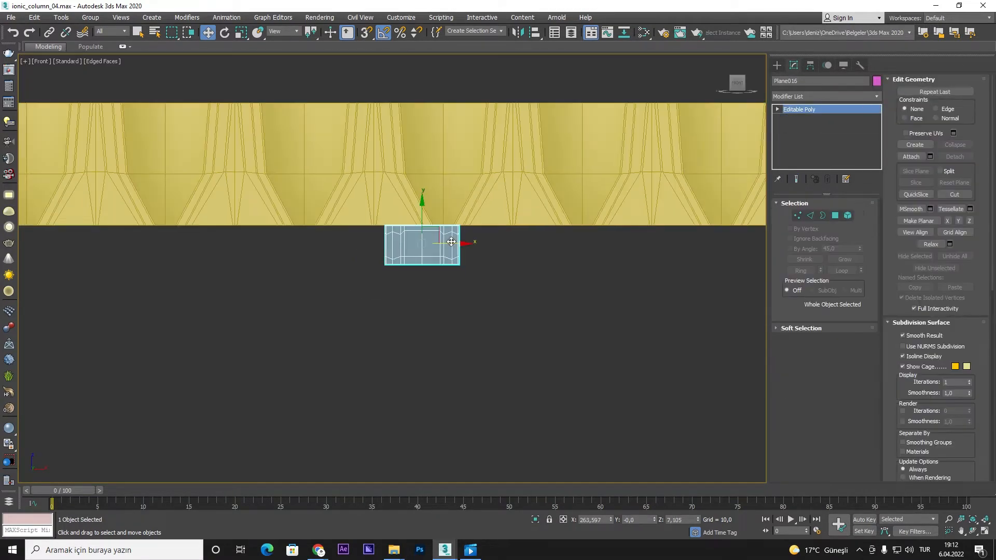
scroll(451, 242, down, 5)
drag(463, 244, 82, 260)
scroll(48, 251, up, 8)
scroll(320, 241, up, 8)
key(s)
drag(370, 229, 69, 228)
scroll(326, 202, down, 9)
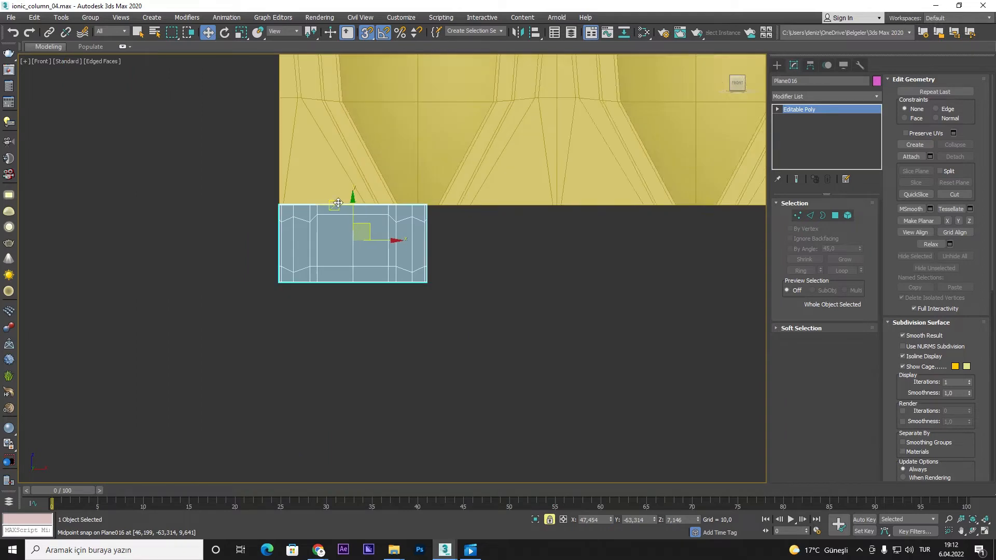
- Snap-clone the bead module end to end along the ornament strip with 20 copies
scroll(343, 204, up, 2)
alt+middle_drag(379, 205, 338, 212)
scroll(380, 262, up, 4)
key(space)
key(space)
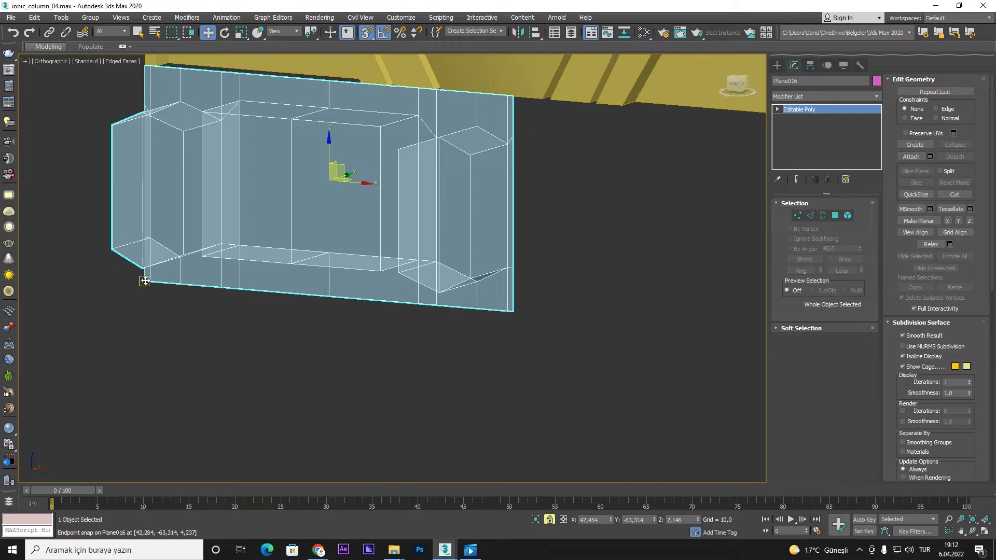
mouse_move(144, 281)
shift+mouse_down()
mouse_move(519, 285)
mouse_move(520, 308)
shift+mouse_up()
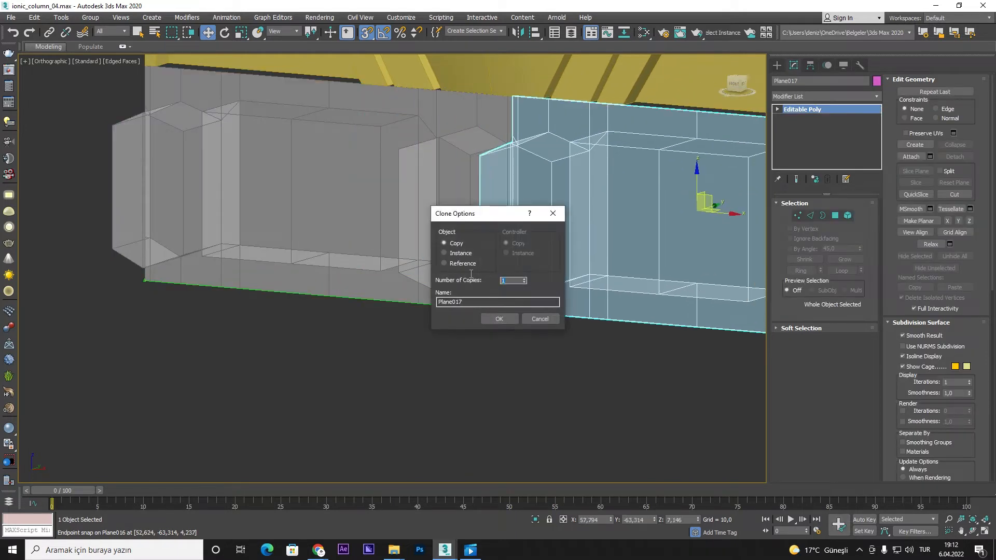
text(20)
click(498, 319)
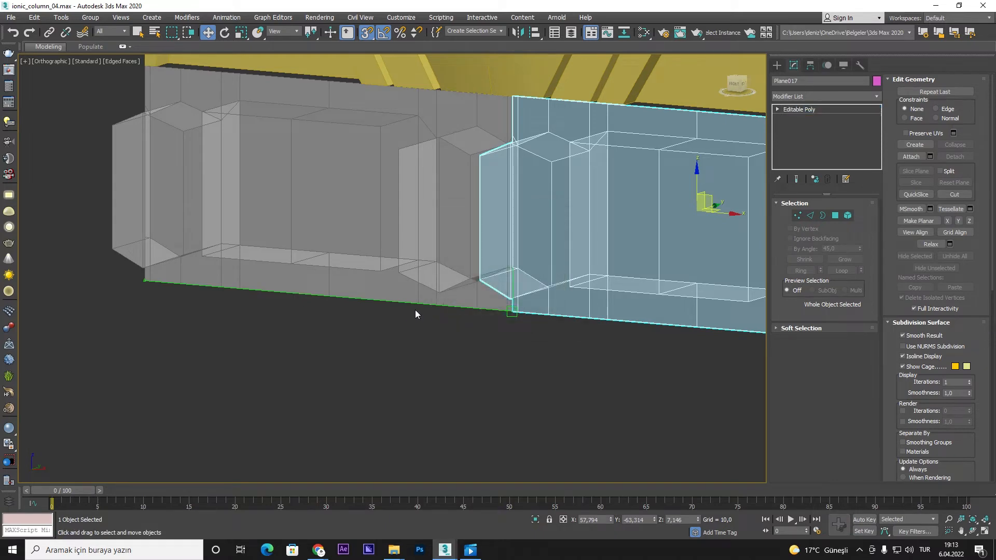
- Copy the last ten bead modules along the ornament strip past the end of the existing row
scroll(415, 309, down, 10)
scroll(620, 319, up, 5)
scroll(534, 313, down, 5)
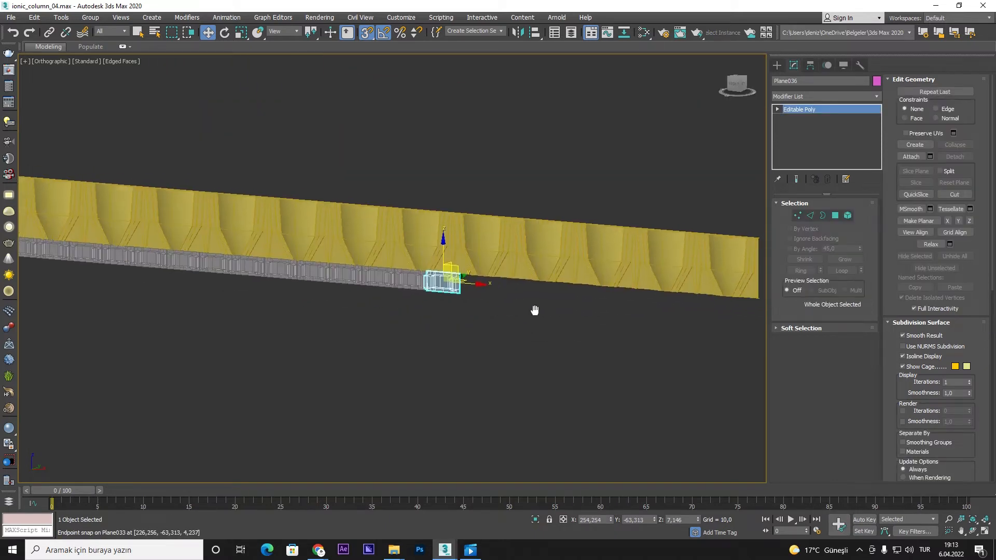
drag(532, 358, 256, 232)
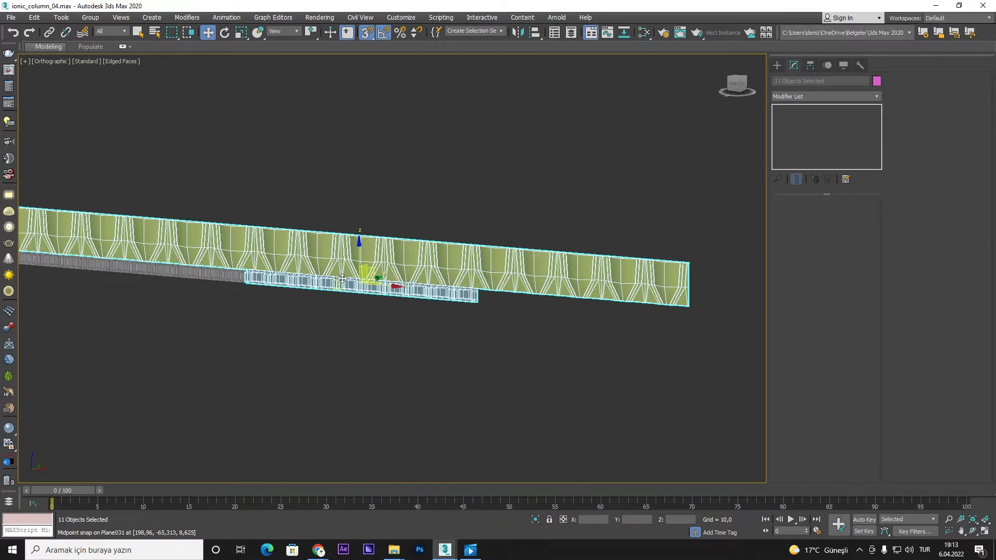
drag(391, 305, 609, 323)
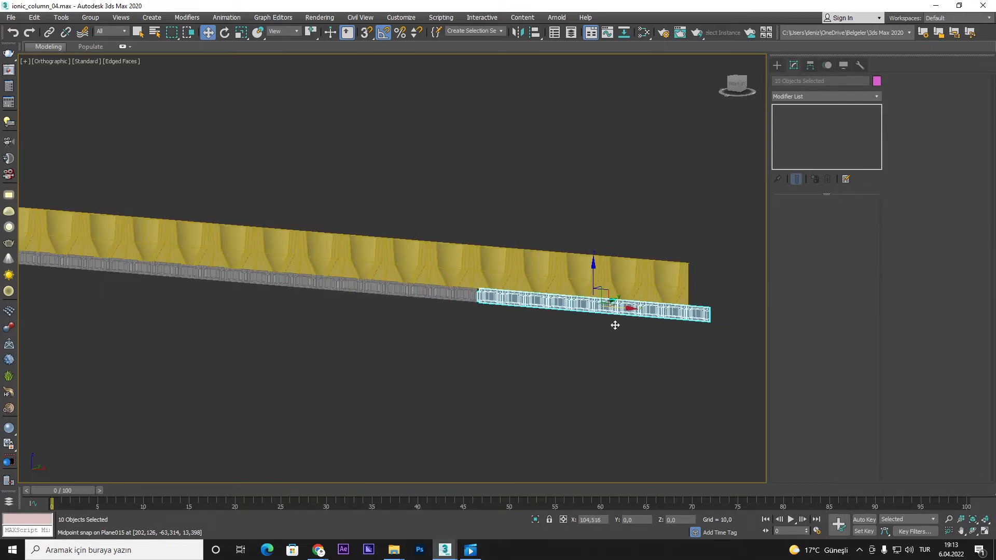
- Snap the ten copied bead modules flush against the end of the bead row
click(500, 319)
scroll(484, 300, up, 5)
scroll(484, 300, up, 10)
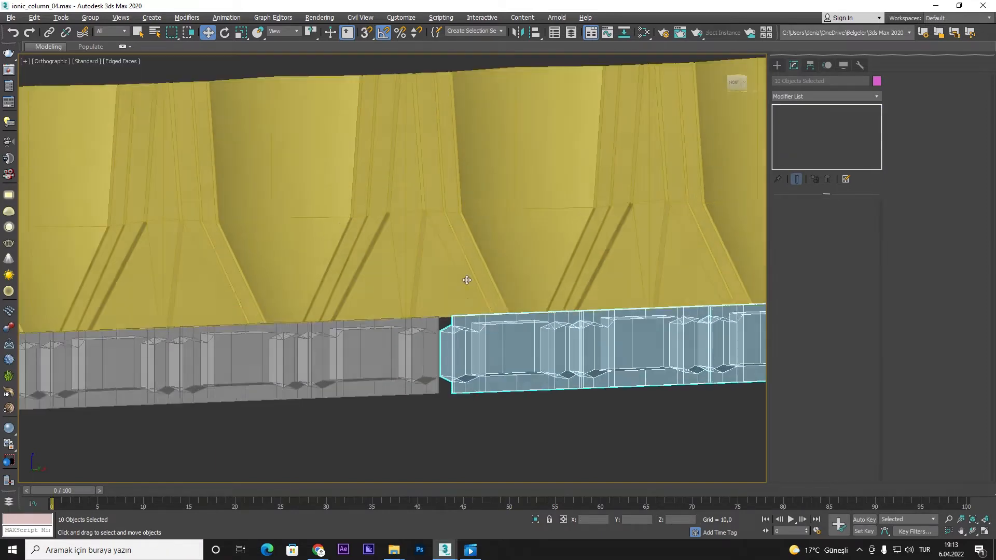
key(space)
key(s)
drag(470, 356, 248, 371)
scroll(340, 342, down, 13)
alt+middle_drag(446, 373, 494, 395)
key(space)
- Delete the vertices of the last bead module that overhang the ornament strip's end, keeping only its first rounded bead
click(589, 354)
scroll(568, 328, up, 10)
click(580, 324)
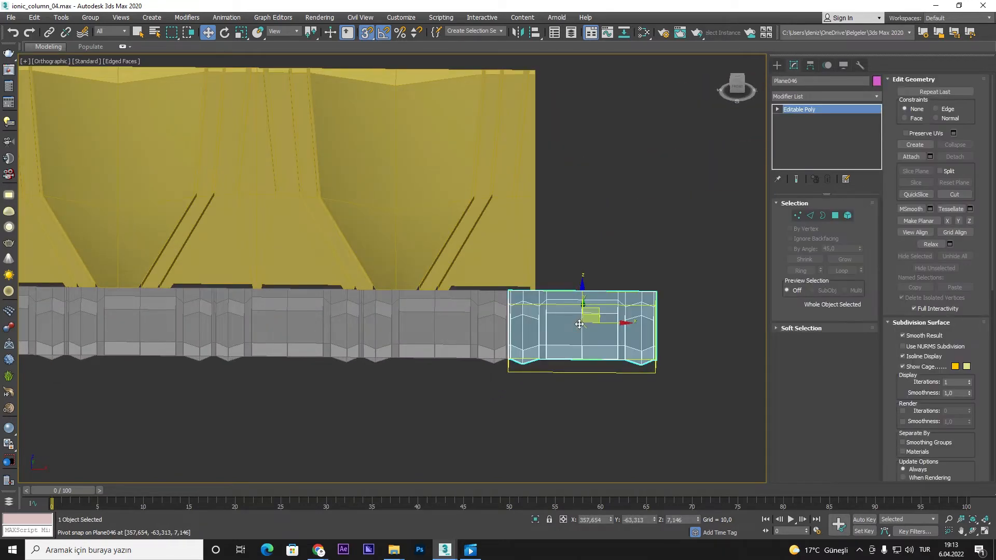
key(f)
key(z)
scroll(573, 326, down, 3)
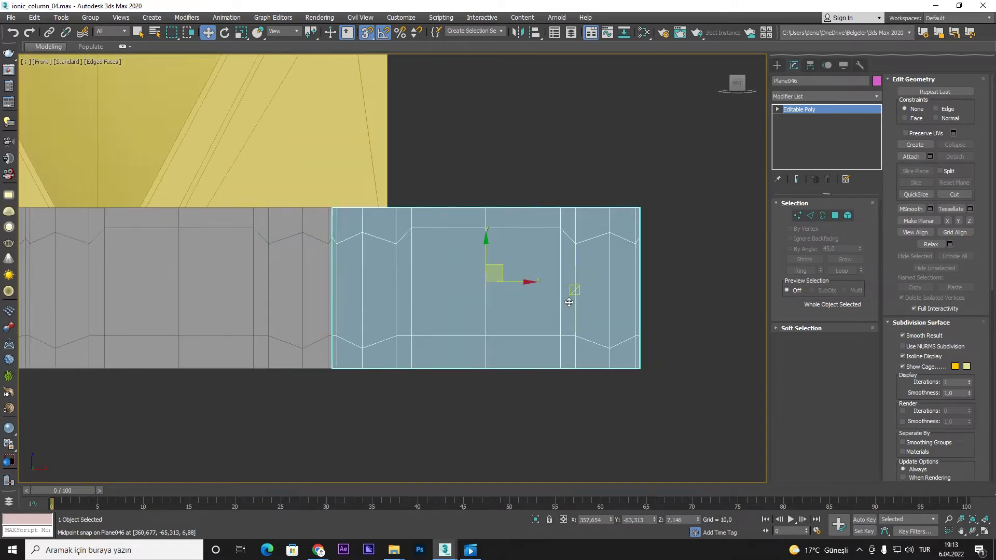
click(798, 215)
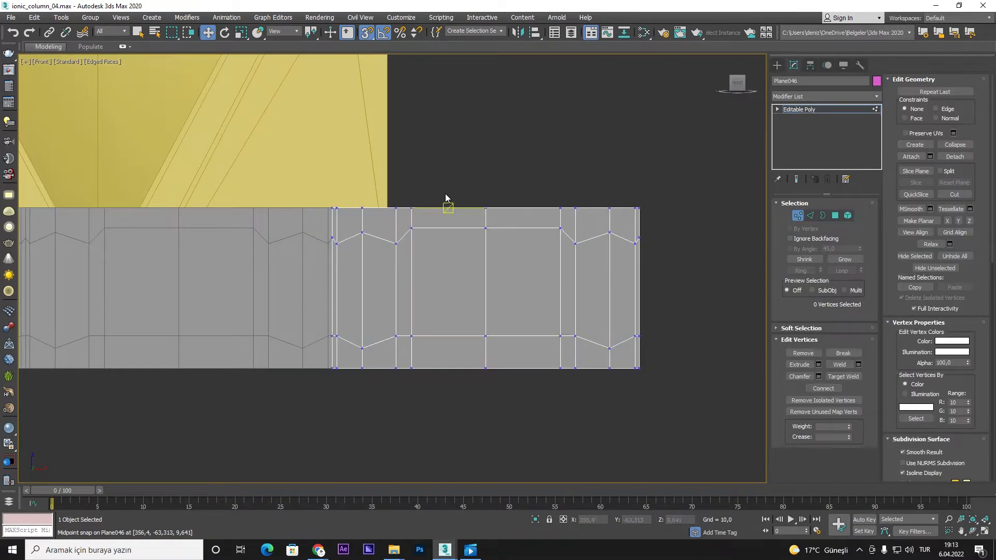
drag(407, 194, 662, 446)
key(Delete)
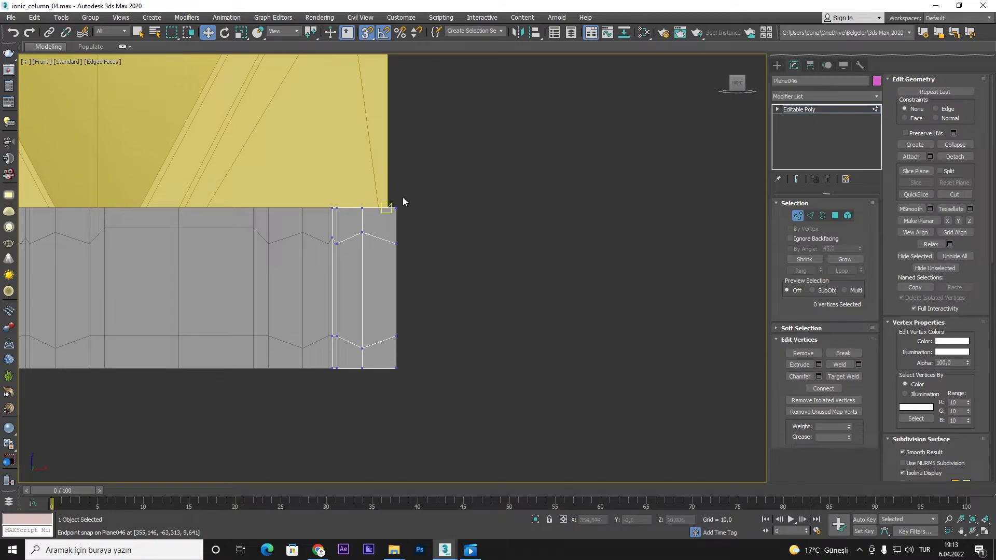
- Snap the trimmed bead module's end vertices to the ornament strip's lower end corner
drag(409, 224, 427, 396)
scroll(397, 209, up, 5)
alt+middle_drag(396, 209, 400, 237)
scroll(398, 200, up, 3)
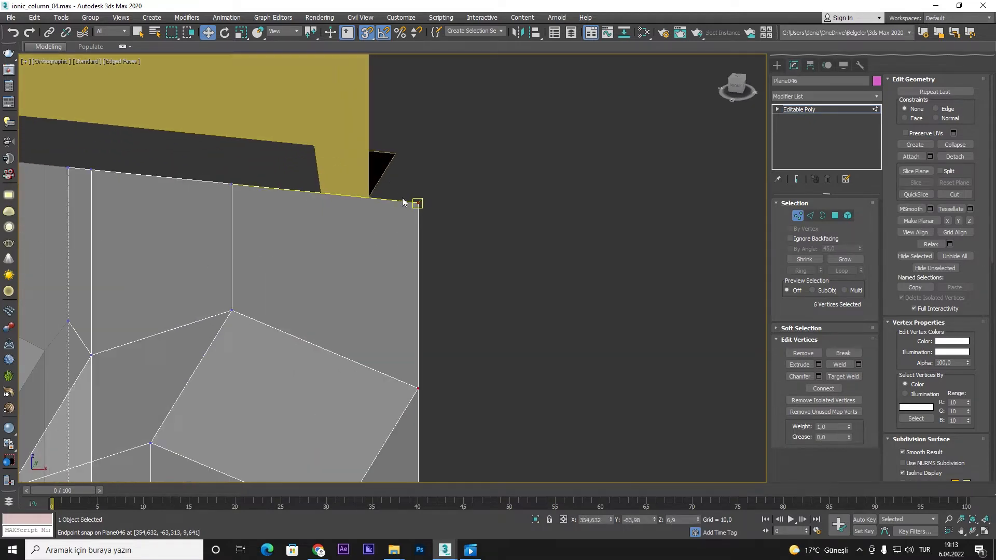
drag(420, 203, 369, 198)
scroll(521, 205, down, 8)
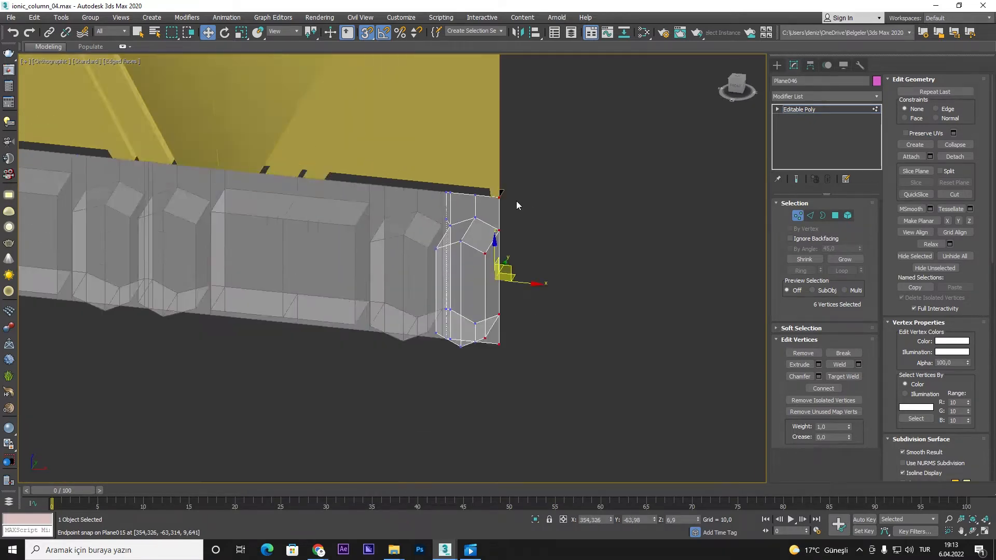
alt+middle_drag(514, 201, 539, 216)
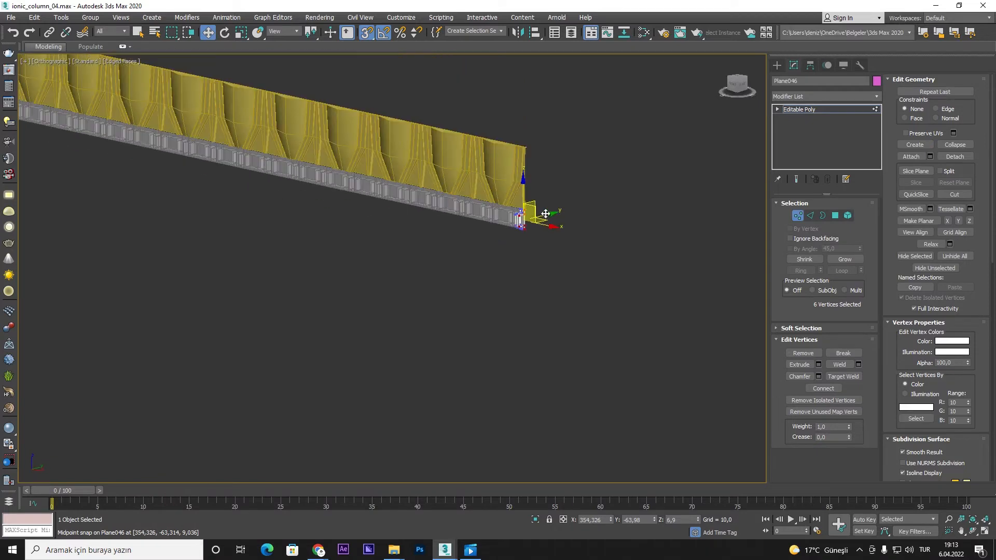
click(796, 216)
- Select all bead modules without the ornament strip and isolate them
scroll(456, 174, down, 6)
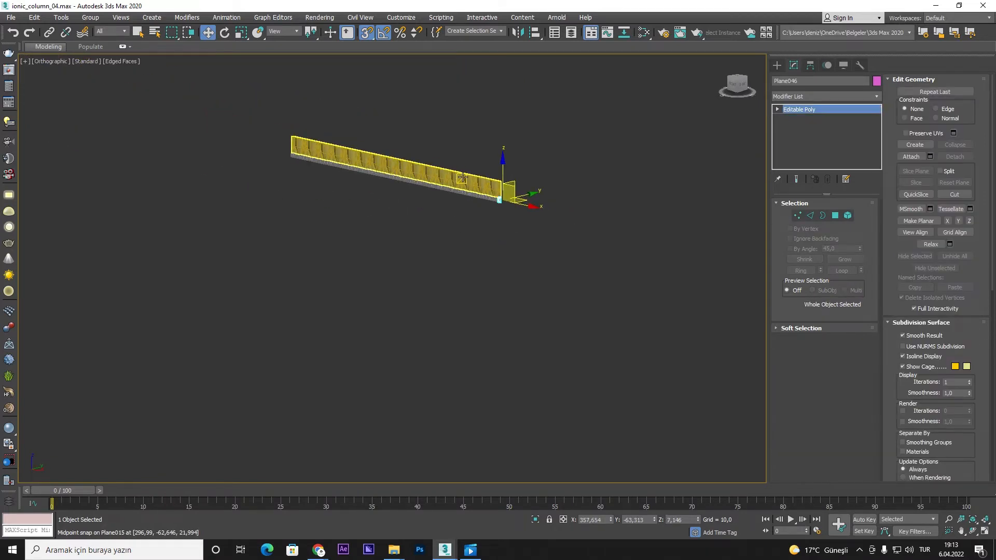
click(463, 177)
key(ctrl+a)
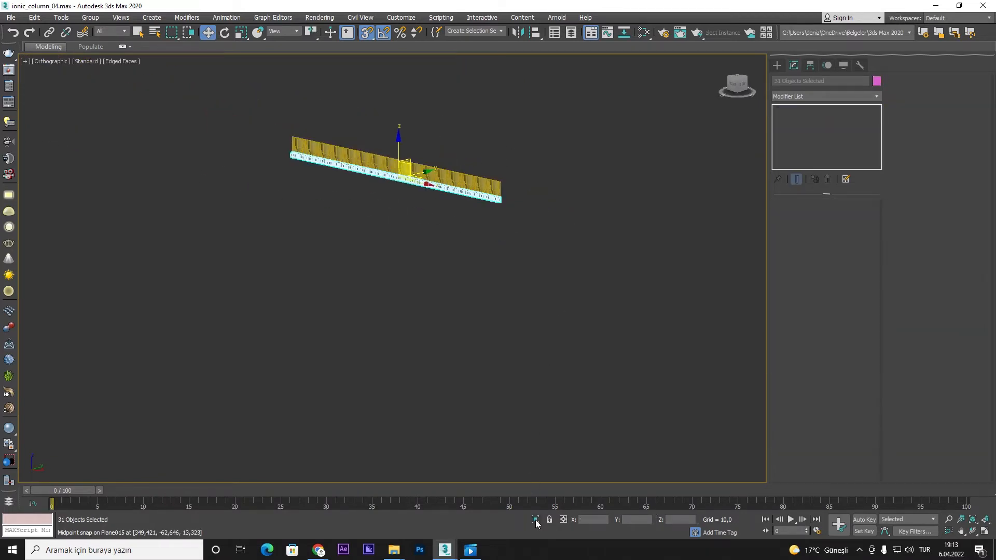
key(z)
- Attach all the other bead modules to the second-to-last one to form a single object
click(697, 329)
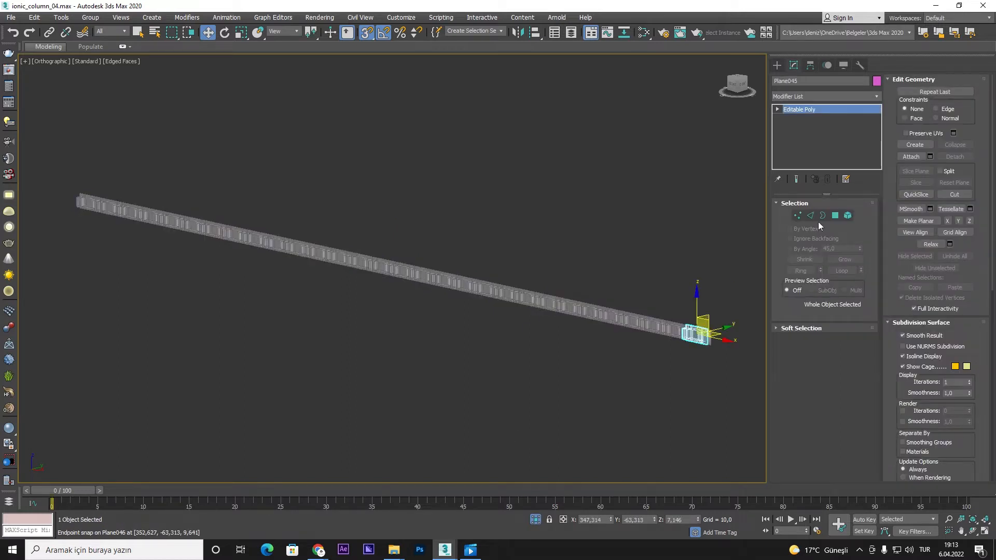
click(930, 156)
key(ctrl+a)
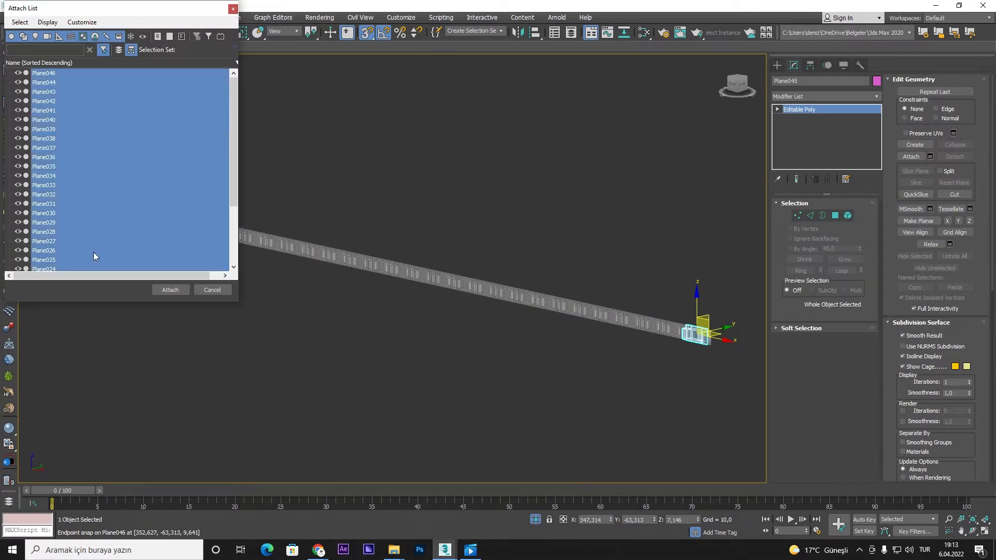
click(169, 290)
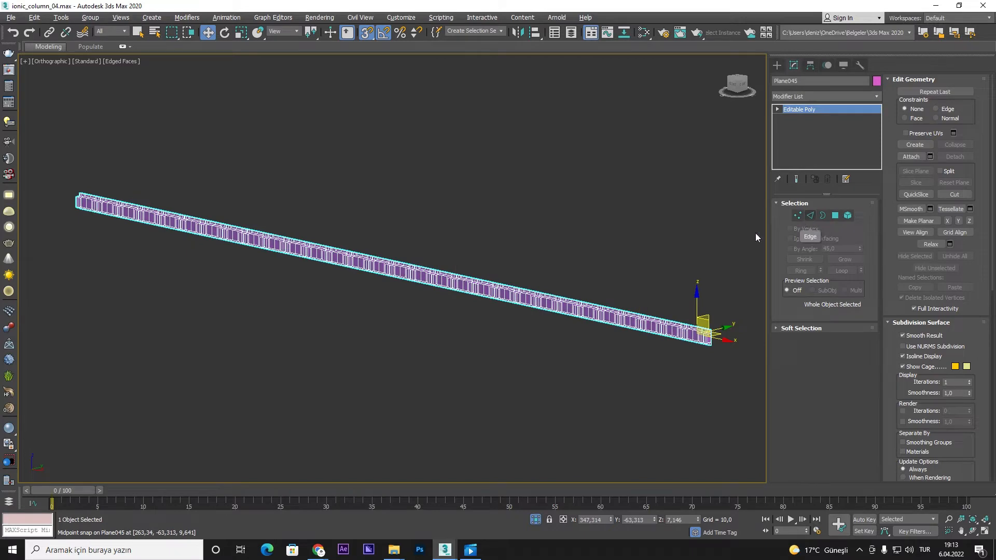
- Show the rest of the scene again and select the flat ornament strip
click(726, 259)
right_click(576, 279)
click(596, 239)
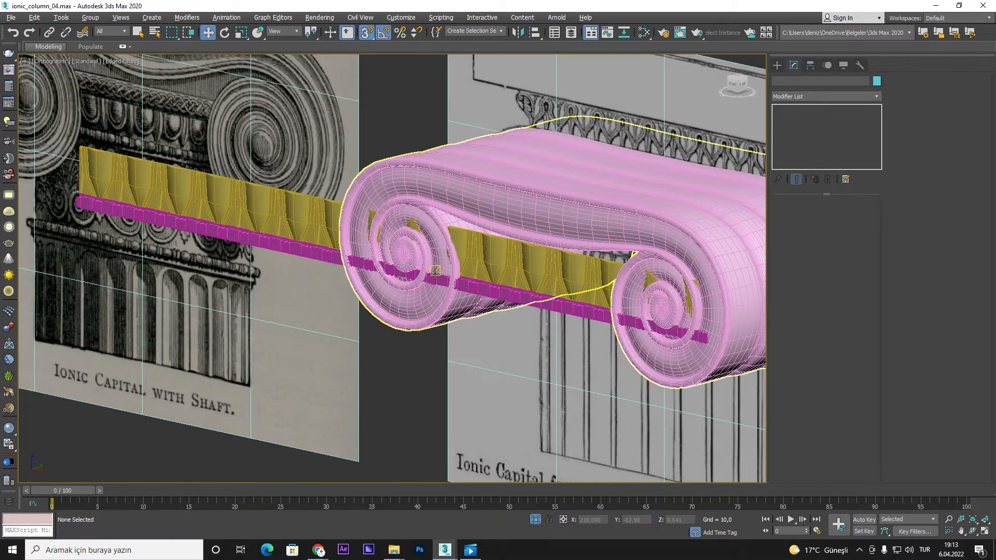
alt+middle_drag(455, 274, 565, 271)
click(568, 268)
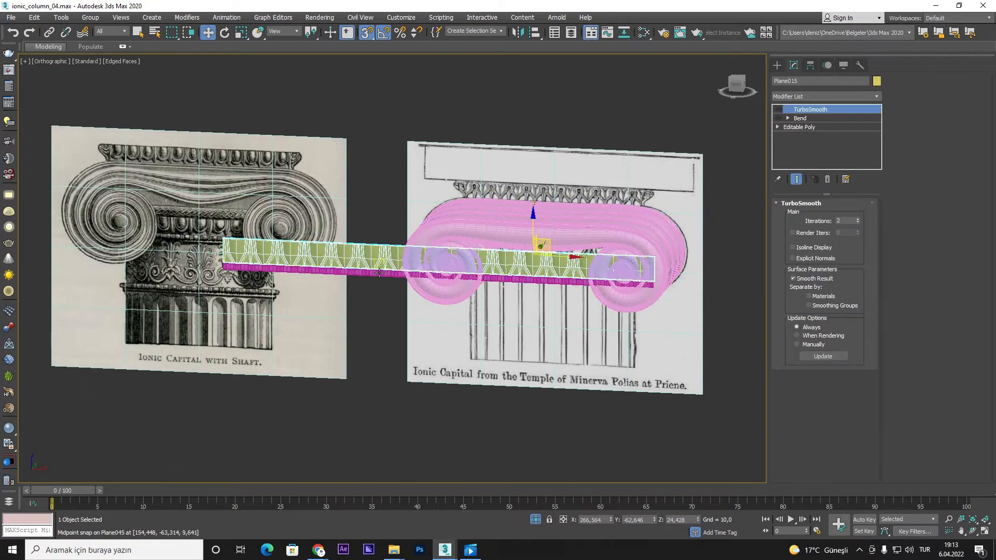
right_click(405, 382)
click(428, 341)
click(389, 328)
key(ctrl+z)
key(ctrl+z)
- Add the bead row to the selection and hide everything except it and the ornament strip
scroll(357, 275, up, 3)
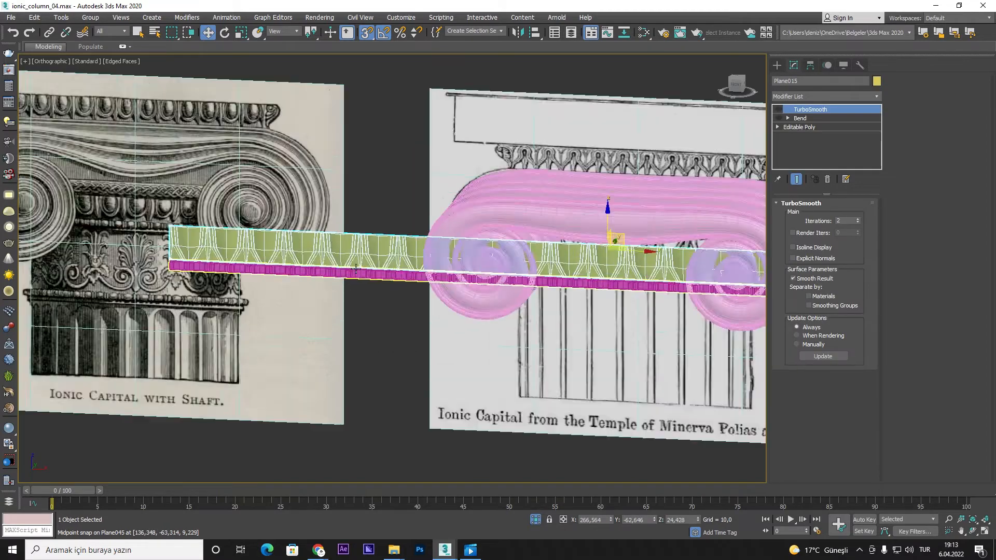
ctrl+click(379, 283)
right_click(521, 258)
click(467, 258)
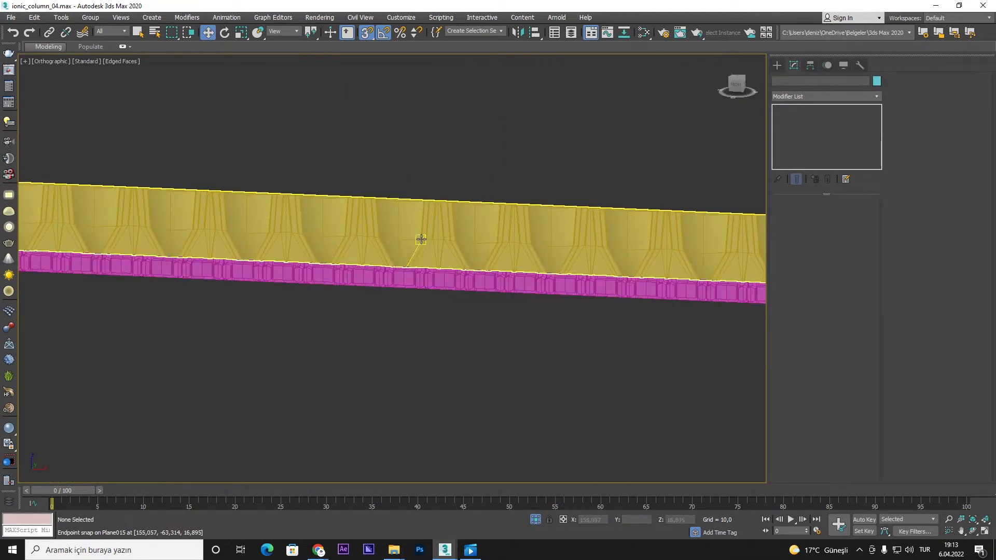
- Try to attach the bead row to the Editable Poly level of the ornament strip
click(420, 254)
alt+middle_drag(420, 254, 460, 250)
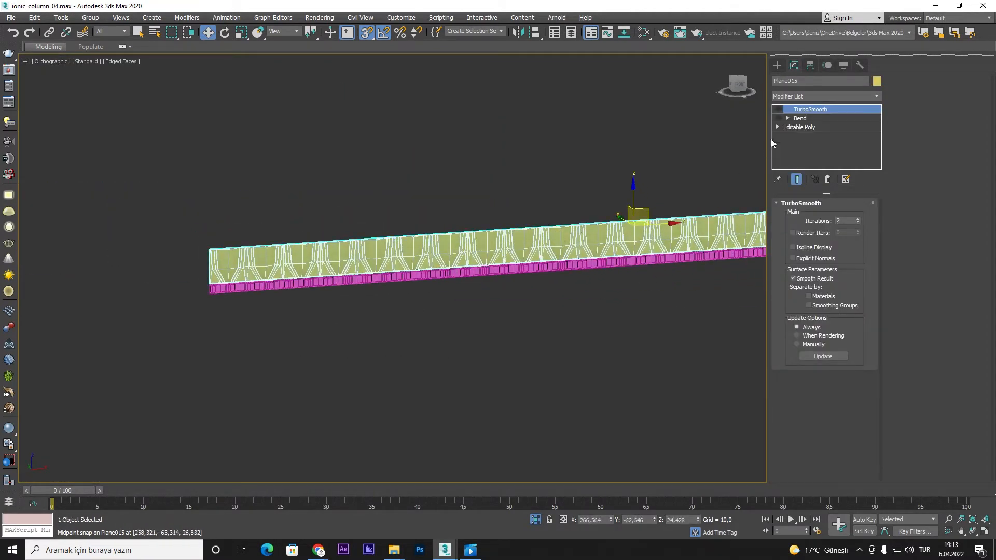
click(798, 127)
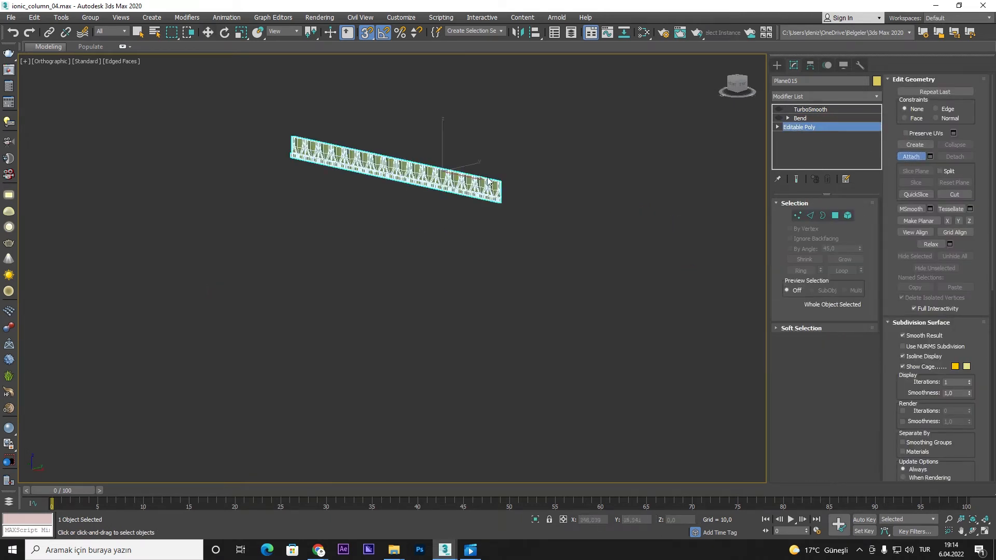
scroll(488, 181, up, 3)
key(w)
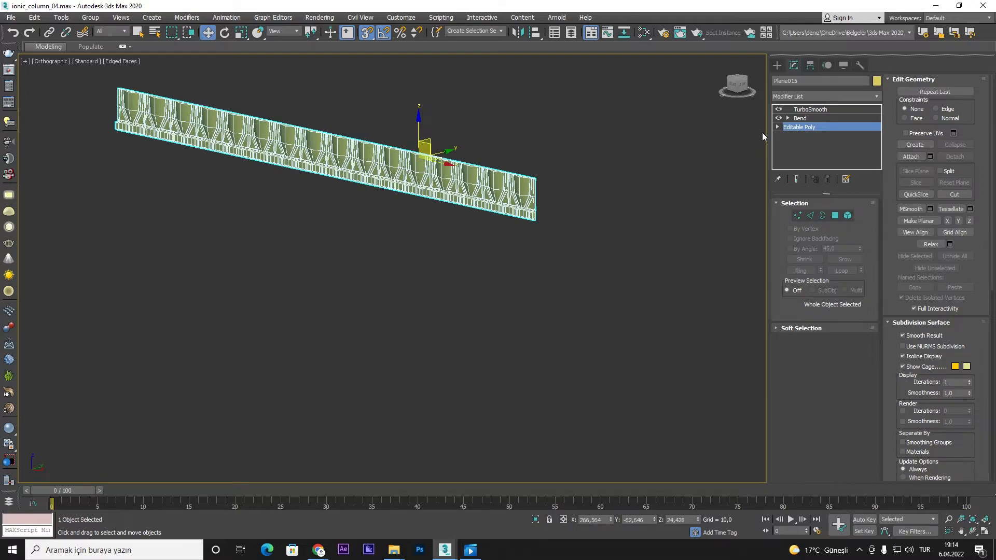
- Check the bent, smoothed ornament ring with its bead moulding in the front view
click(806, 109)
scroll(500, 210, up, 5)
scroll(477, 193, up, 2)
alt+middle_drag(477, 193, 508, 206)
key(f)
key(z)
click(421, 375)
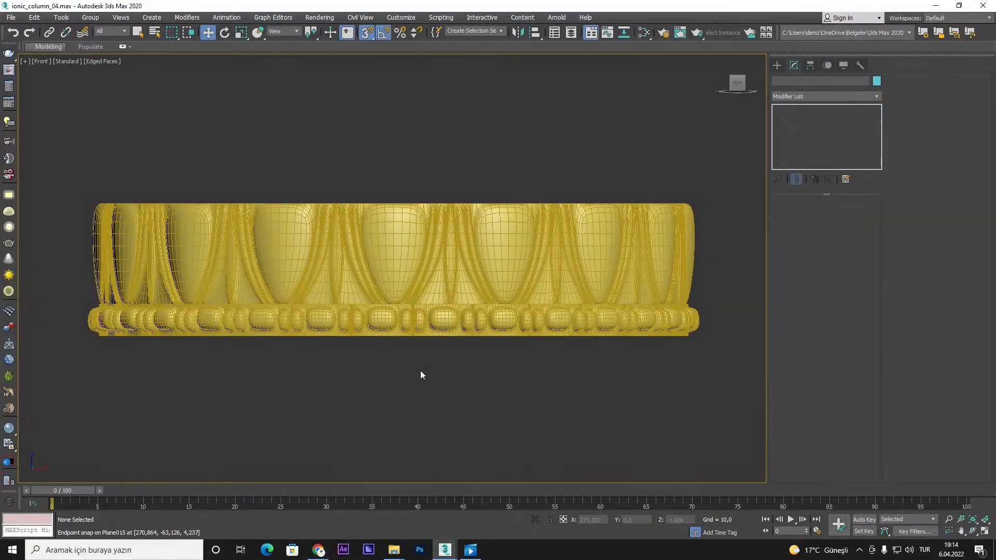
scroll(439, 343, up, 4)
scroll(433, 308, down, 6)
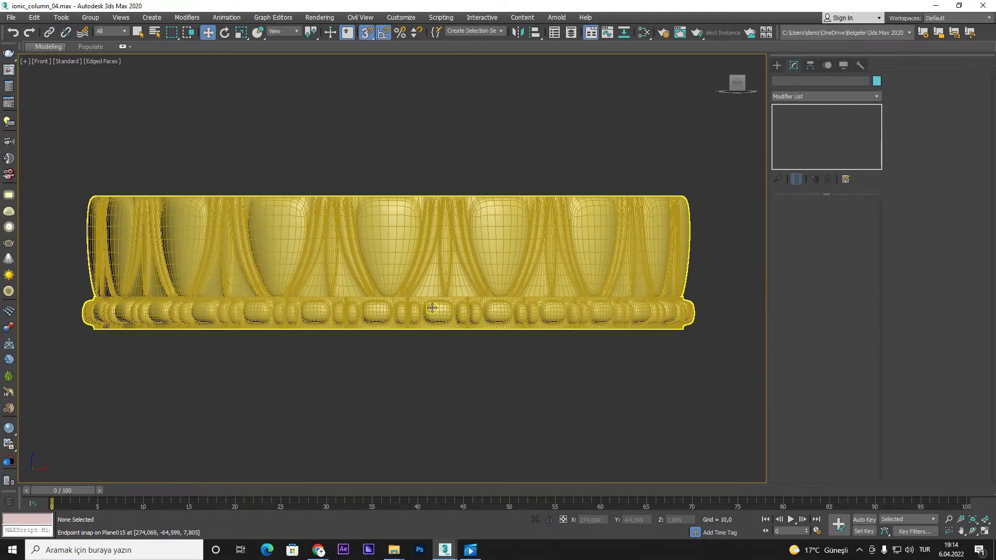
scroll(433, 307, up, 4)
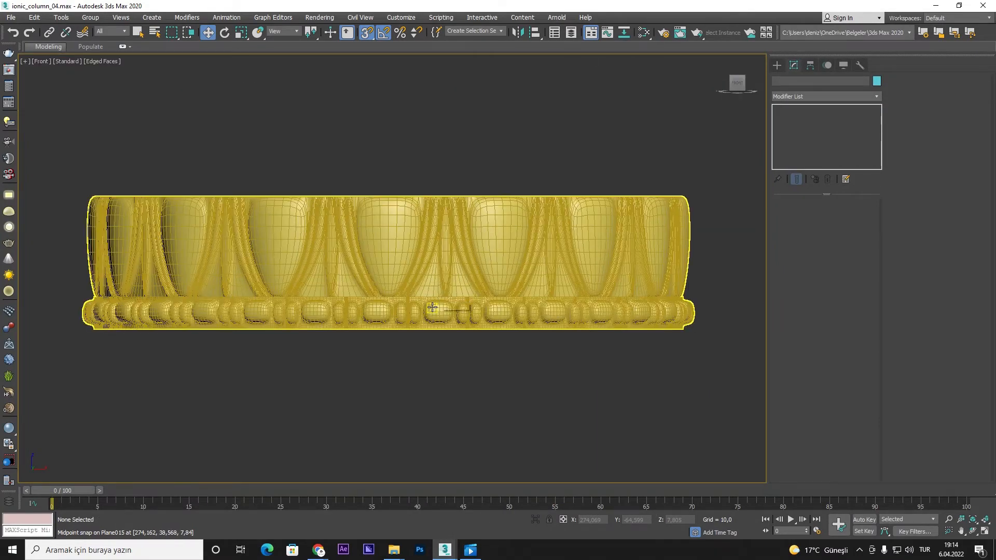
- Undo the attachment to the ornament strip and isolate the separate bead row in the front view
click(433, 308)
scroll(433, 307, down, 2)
scroll(433, 306, up, 2)
alt+middle_drag(433, 307, 415, 316)
key(f)
scroll(415, 312, up, 2)
click(416, 295)
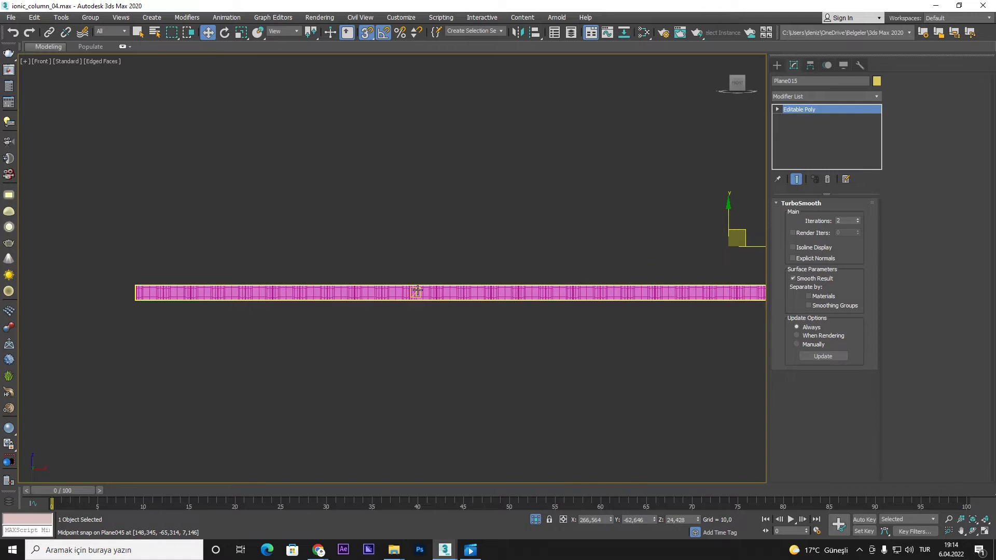
- Try to select the complete upper edge loop of the bead row
click(811, 216)
scroll(156, 290, up, 6)
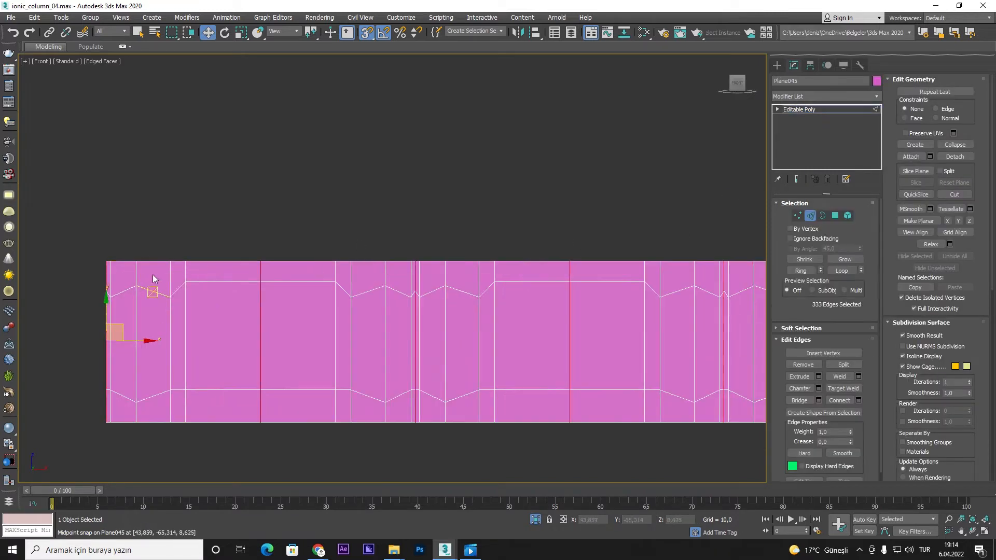
click(122, 262)
click(842, 270)
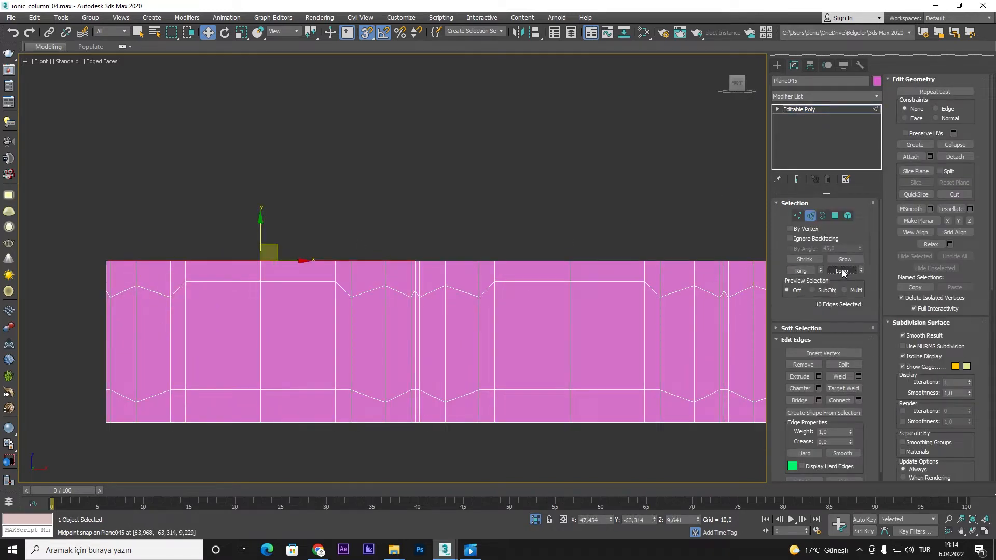
scroll(294, 294, down, 8)
- Weld all vertices of the bead row to join its modules
click(798, 215)
key(ctrl+a)
click(848, 362)
- Select the bead row's whole upper edge loop and extend it upward into a narrow strip of faces
click(810, 216)
scroll(298, 293, up, 6)
click(299, 286)
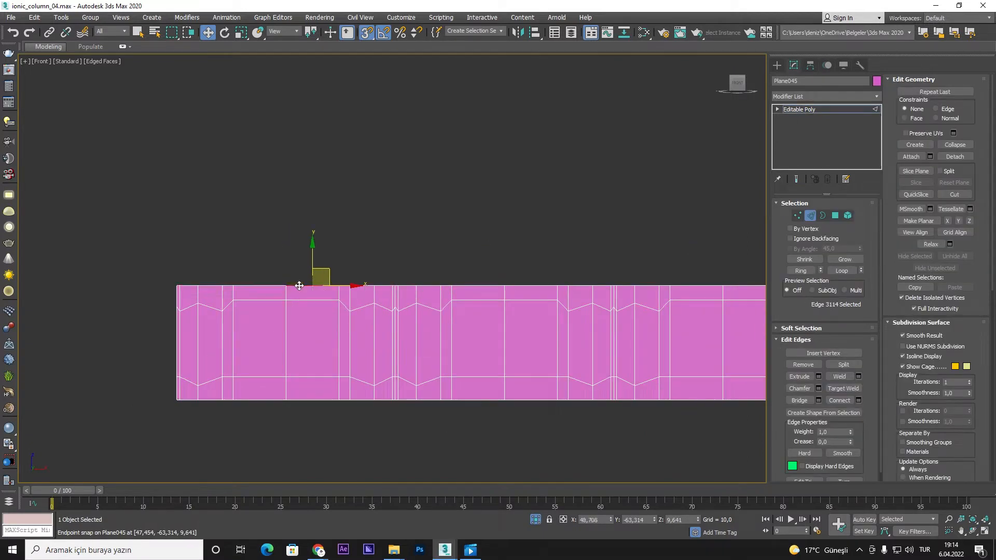
click(842, 271)
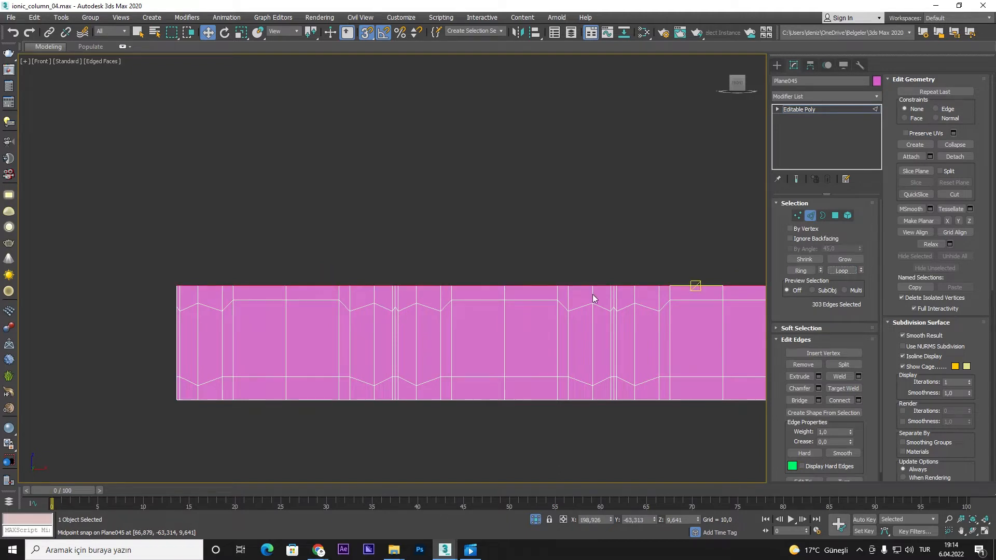
scroll(594, 296, down, 5)
scroll(453, 303, up, 5)
scroll(461, 286, up, 3)
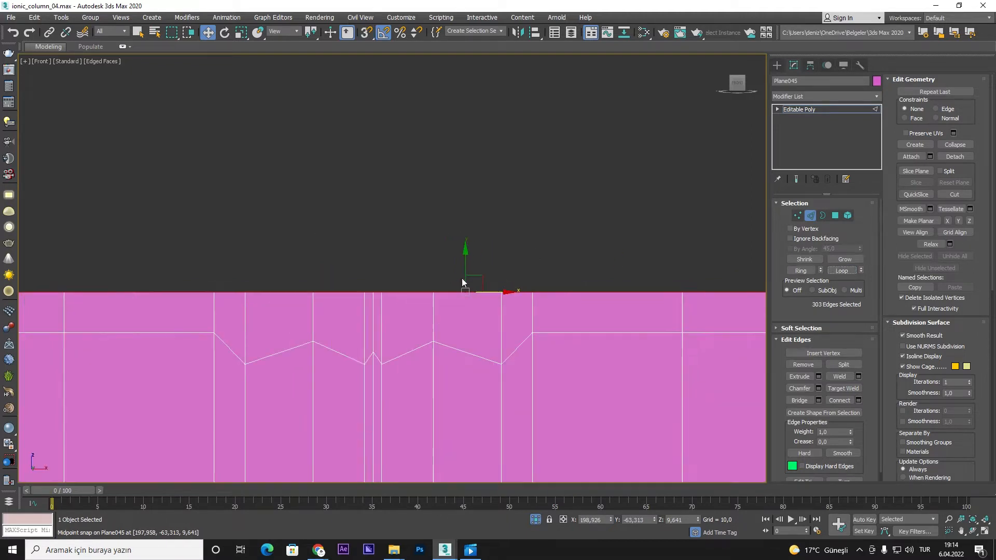
drag(466, 271, 468, 238)
scroll(463, 268, down, 3)
scroll(459, 311, up, 3)
- Select the bead row's whole lower edge loop and extend it downward into a narrow strip of faces
click(471, 329)
click(841, 271)
drag(503, 302, 519, 310)
- Select all polygons of the bead row's upper and lower edge strips and extrude them by 0.41
click(836, 216)
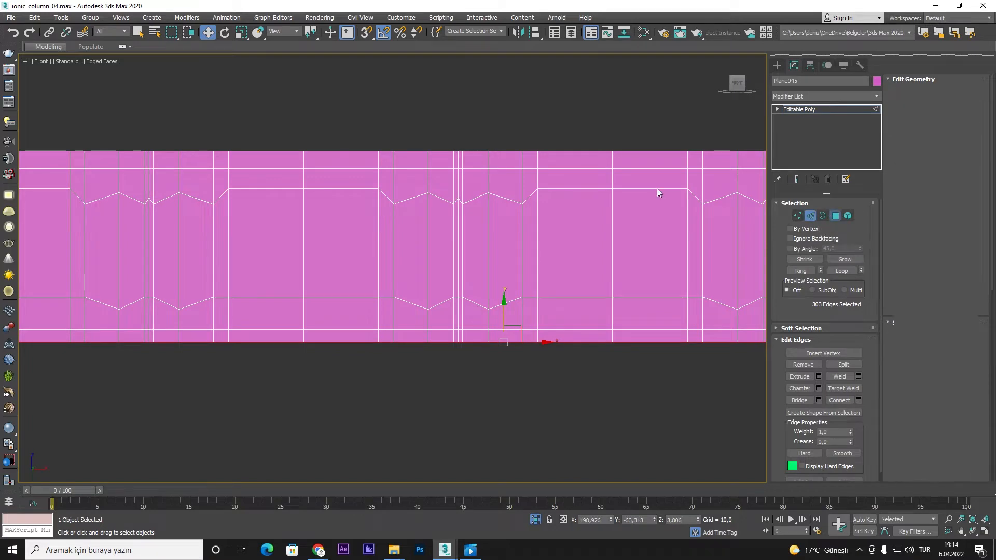
click(476, 159)
shift+click(508, 160)
ctrl+click(488, 340)
shift+click(467, 338)
alt+middle_drag(466, 337, 478, 361)
scroll(478, 360, up, 10)
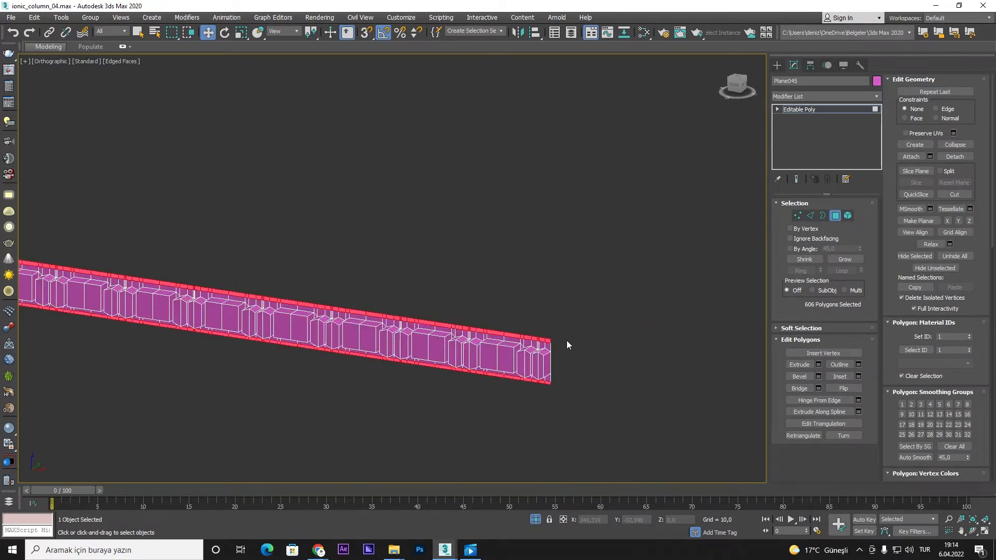
click(819, 364)
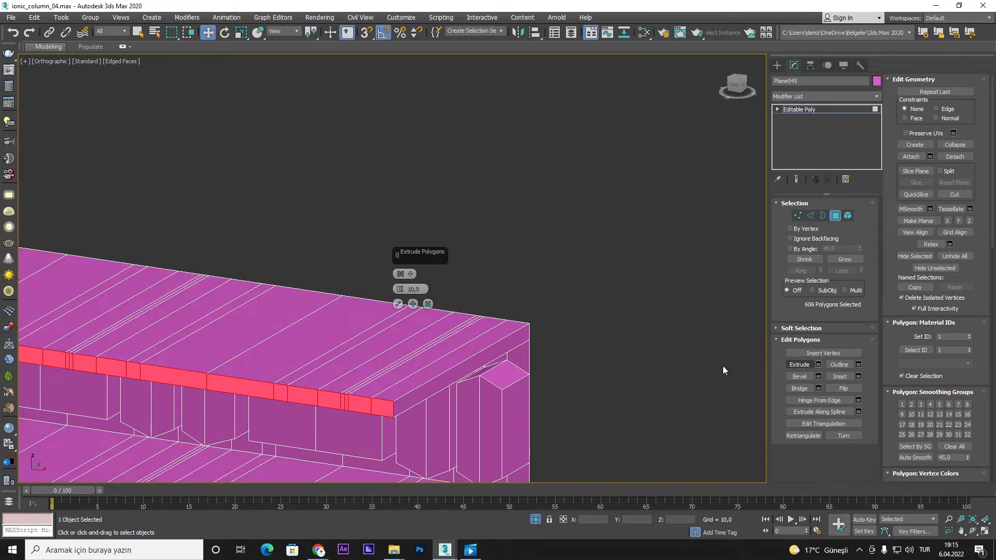
text(1)
key(Return)
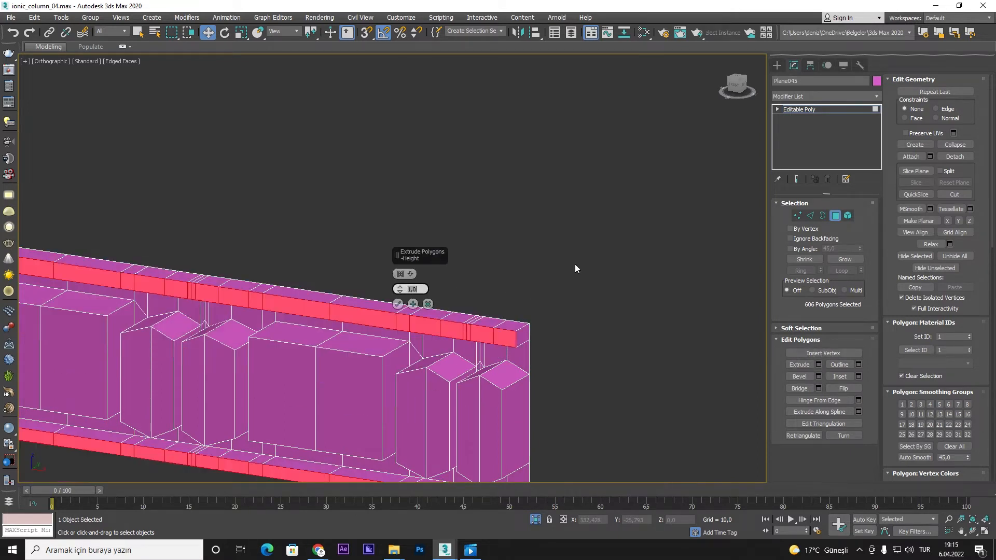
drag(399, 289, 400, 298)
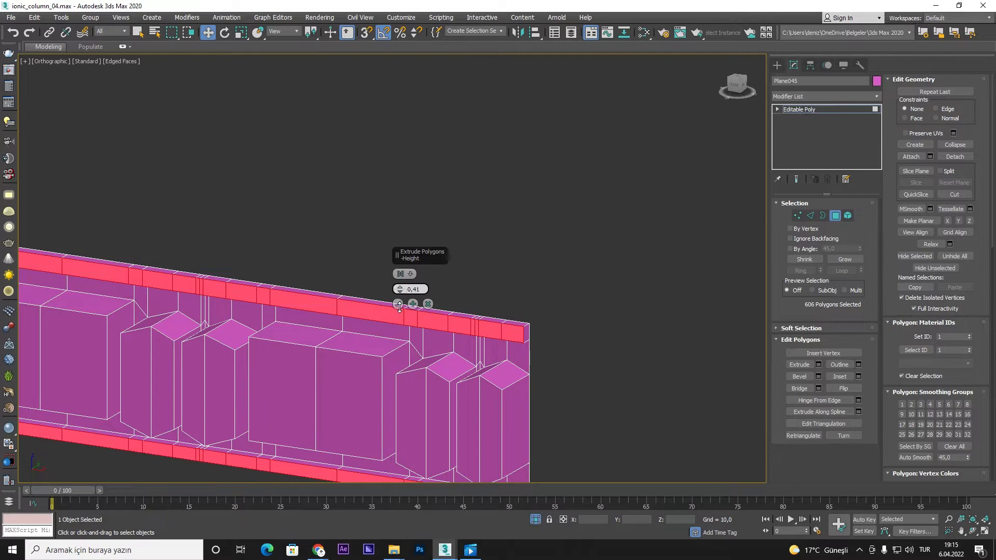
click(398, 304)
- Delete the small end-cap polygons of the raised strips at both ends of the bead row
click(540, 340)
middle_drag(541, 340, 601, 247)
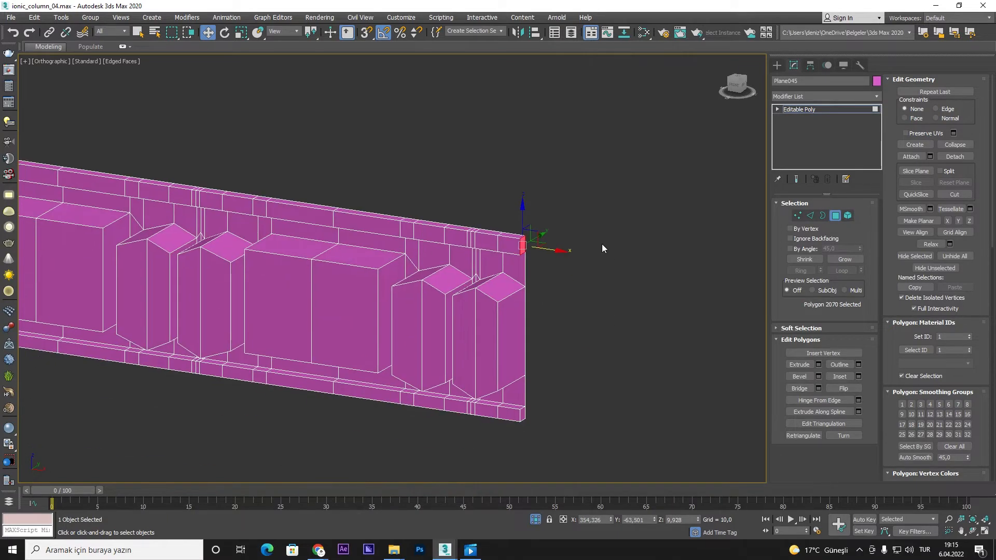
scroll(549, 416, down, 6)
alt+middle_drag(549, 416, 217, 419)
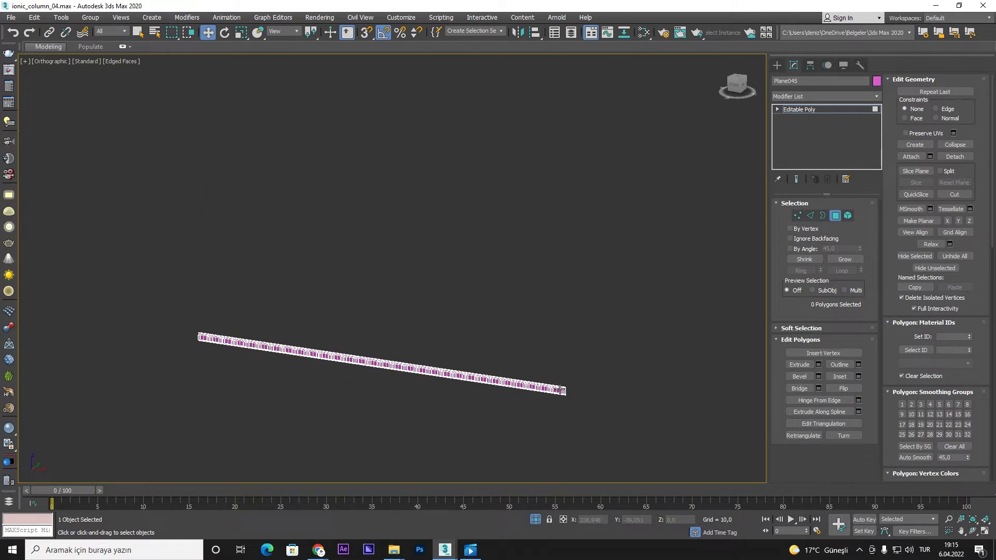
scroll(217, 415, up, 10)
click(269, 261)
key(Delete)
scroll(288, 260, down, 8)
scroll(288, 317, up, 6)
click(290, 311)
key(Delete)
scroll(503, 288, down, 2)
click(836, 215)
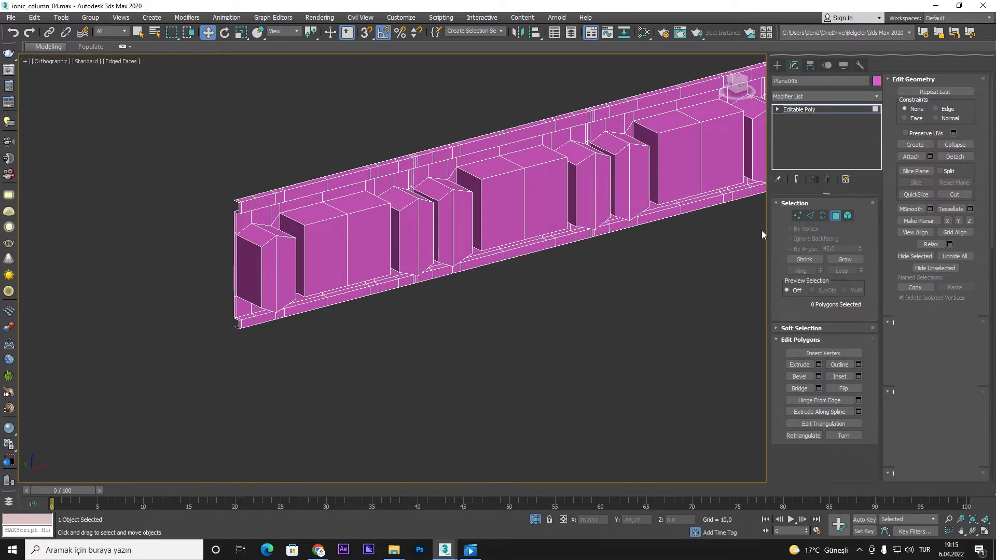
- Bring back the hidden objects and isolate the bead row together with the egg-and-dart ring
scroll(534, 256, down, 4)
alt+middle_drag(534, 253, 508, 273)
scroll(509, 272, down, 8)
middle_drag(596, 193, 458, 207)
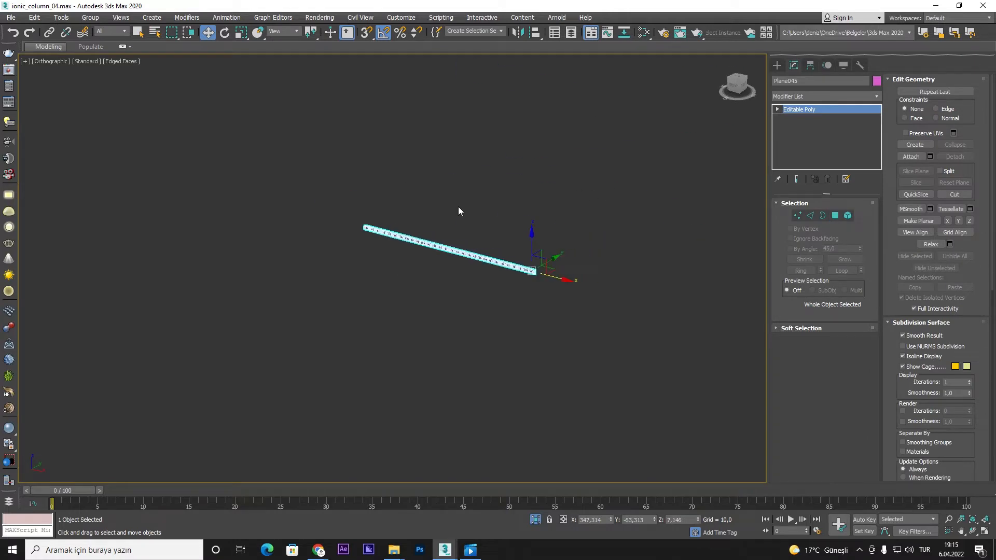
scroll(467, 221, up, 3)
right_click(471, 219)
click(488, 168)
scroll(523, 268, up, 4)
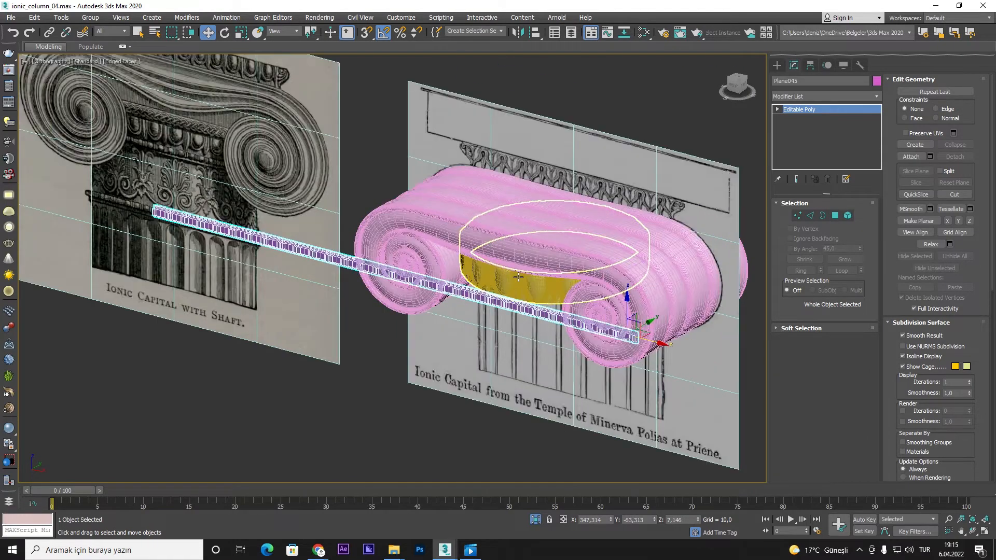
ctrl+click(523, 268)
right_click(523, 268)
click(547, 223)
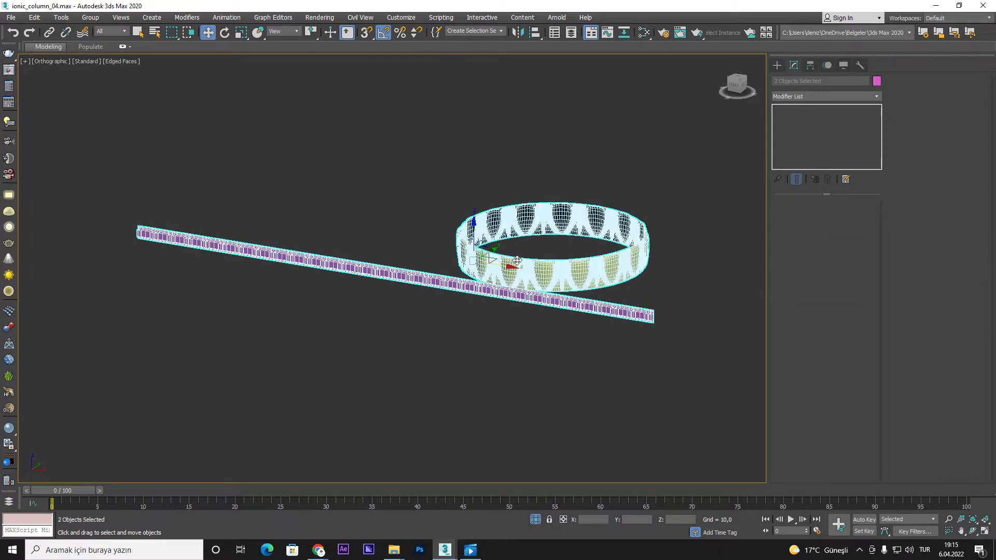
- Cut the TurboSmooth and Bend modifiers from the egg-and-dart ring so it straightens out
click(544, 228)
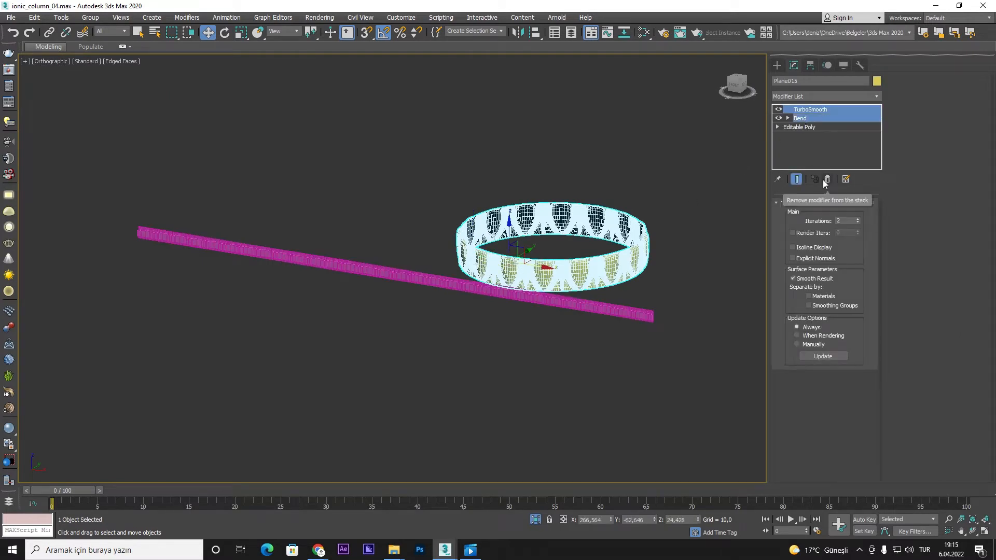
right_click(801, 111)
click(826, 145)
- Move the bead row vertically with snapping so its upper edge meets the underside of the straight egg-and-dart strip
scroll(658, 310, up, 6)
click(654, 321)
scroll(690, 317, up, 6)
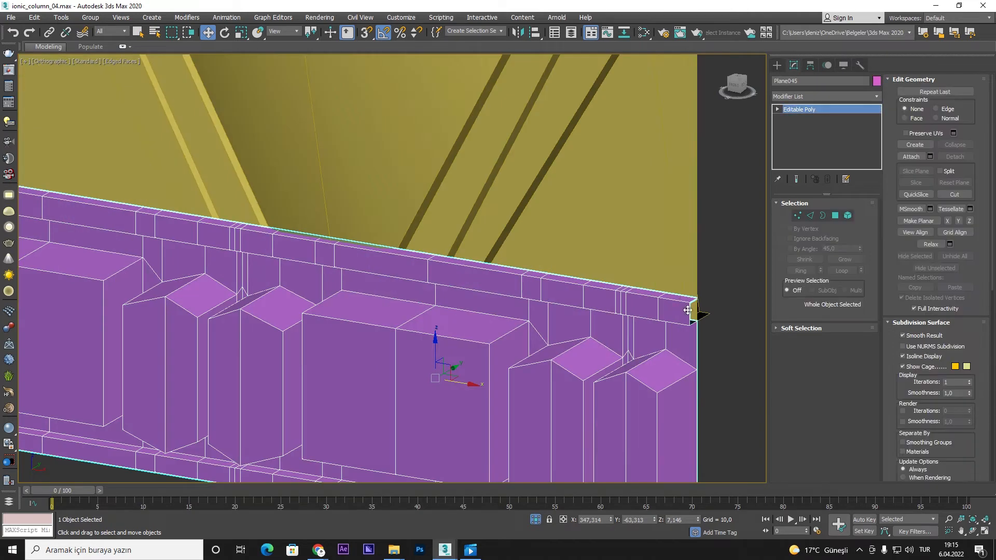
scroll(697, 332, up, 2)
key(space)
key(s)
mouse_move(700, 337)
mouse_down()
mouse_move(707, 281)
mouse_move(702, 336)
mouse_up()
key(ctrl+z)
scroll(642, 237, down, 9)
scroll(641, 242, up, 4)
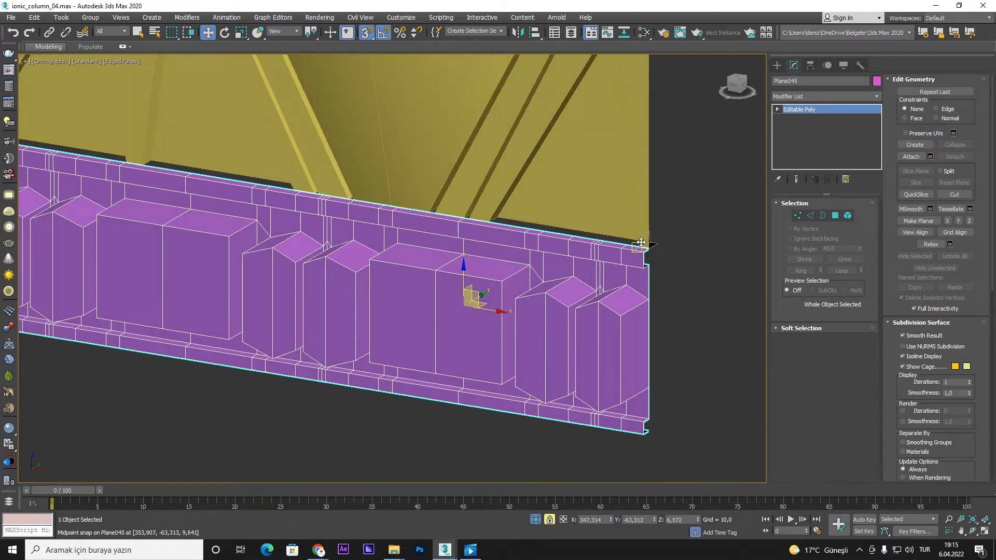
scroll(642, 243, down, 4)
scroll(643, 252, up, 3)
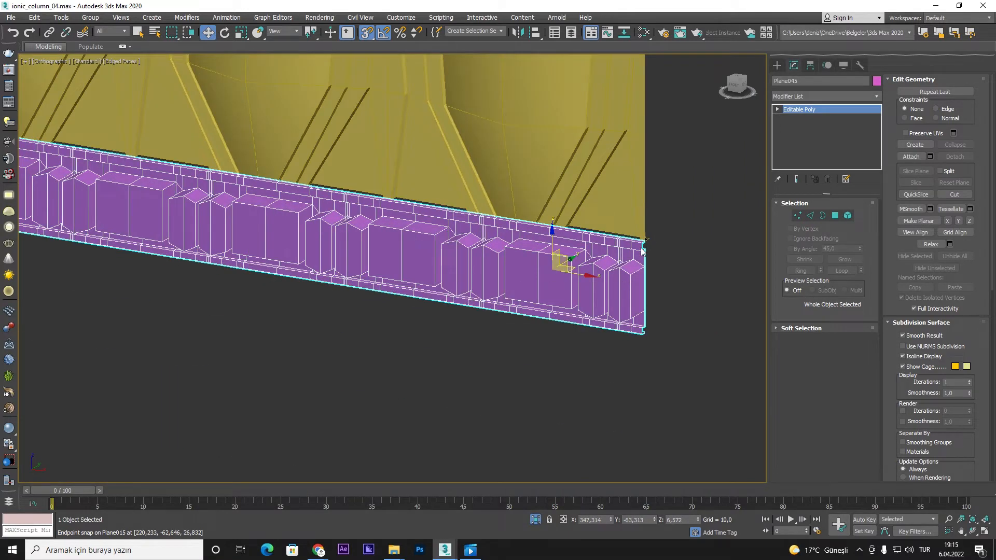
- Attach the bead row to the egg-and-dart strip as one editable poly object
click(638, 176)
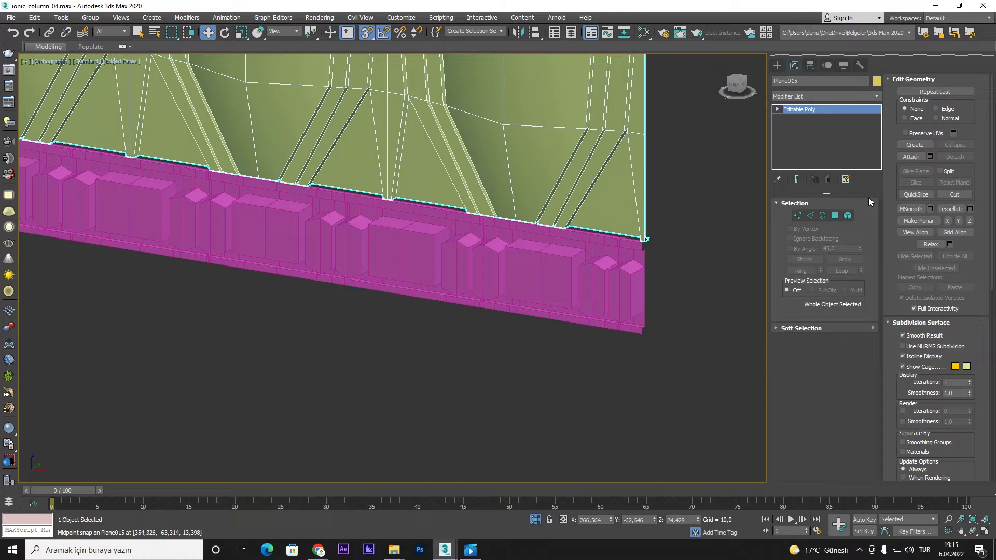
click(912, 157)
click(612, 291)
scroll(609, 292, down, 5)
scroll(618, 186, up, 2)
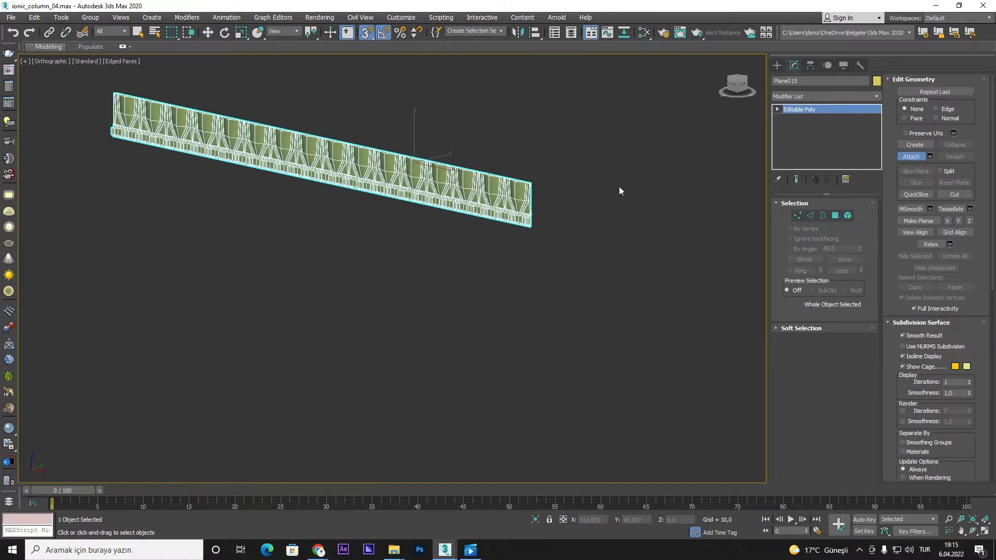
- Paste the cut Bend and TurboSmooth modifiers back onto the combined strip
right_click(795, 110)
click(810, 143)
click(608, 225)
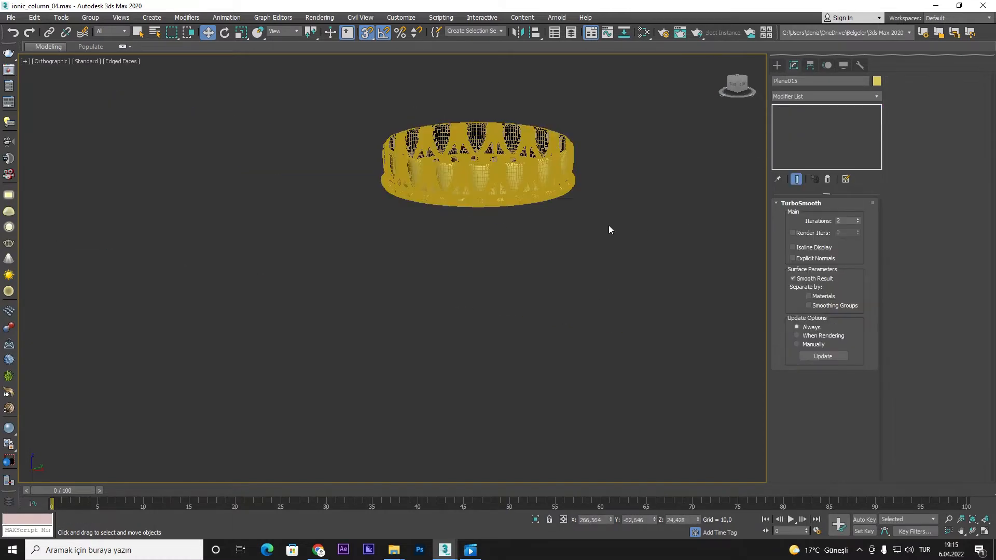
- Examine the combined ring in the shaded front view without edge lines
scroll(530, 200, up, 2)
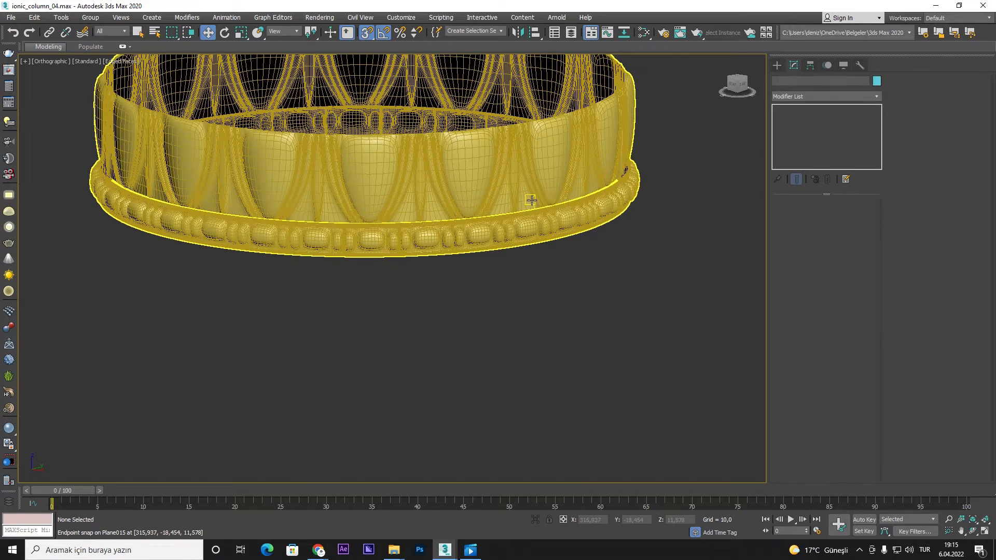
key(f)
key(F3)
key(F3)
key(F4)
middle_drag(569, 375, 578, 310)
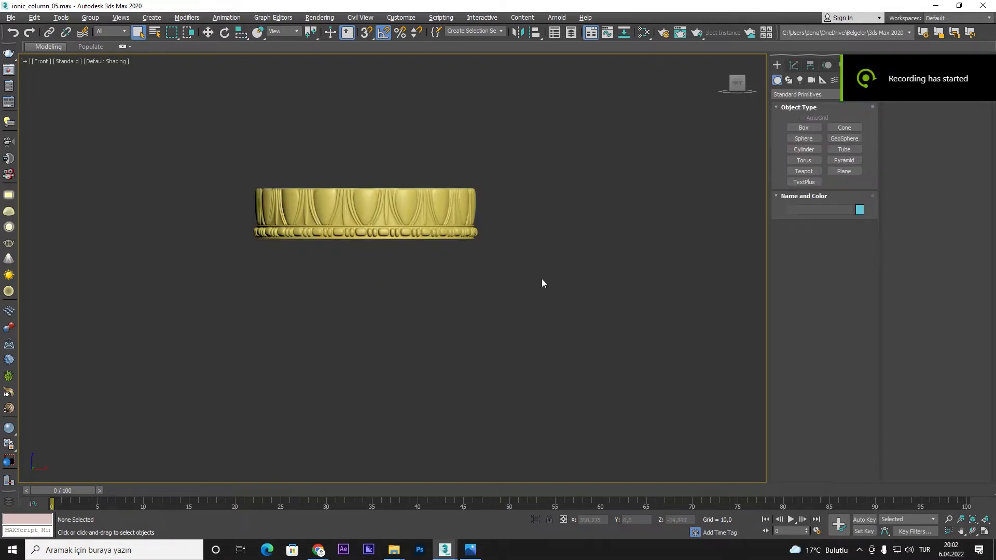
scroll(541, 283, up, 5)
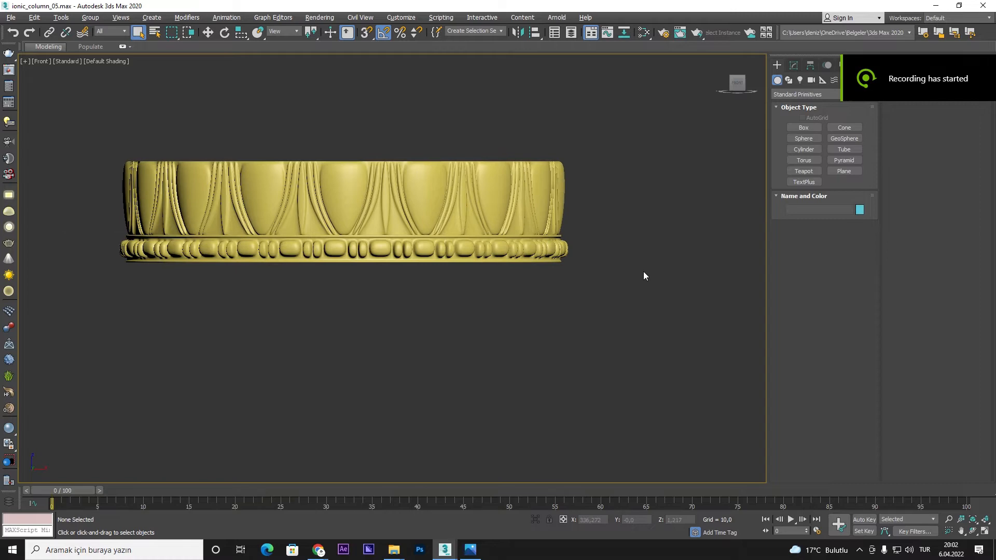
- Show the hidden capital and reference images and create a sphere with a radius of about 6.96 over the central flute
right_click(597, 231)
click(605, 190)
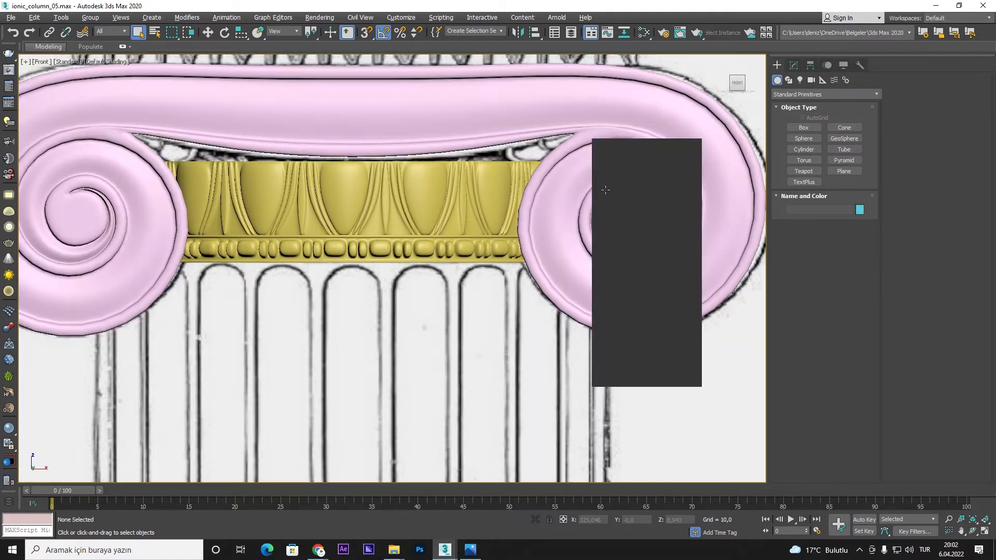
scroll(605, 190, down, 5)
click(803, 138)
scroll(410, 269, up, 5)
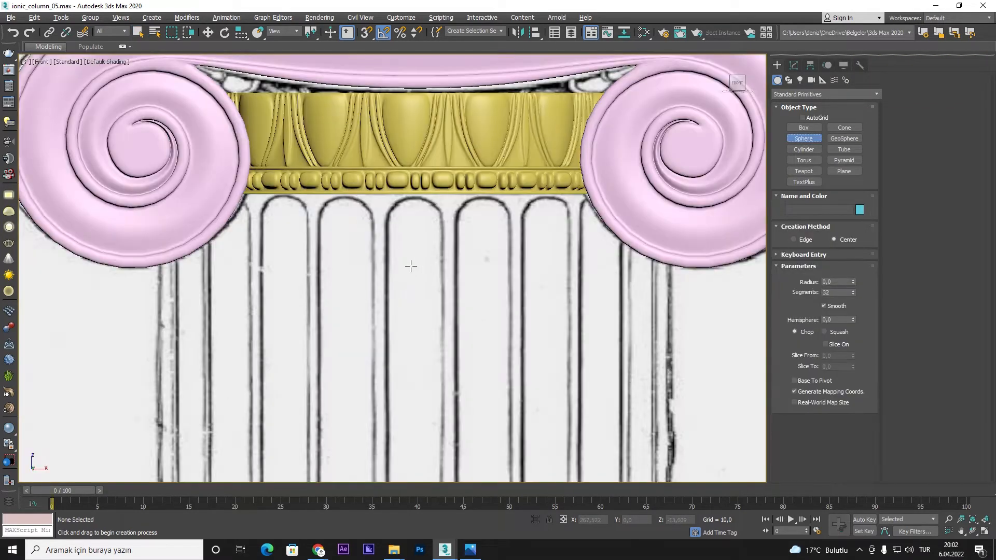
drag(414, 264, 433, 242)
right_click(434, 241)
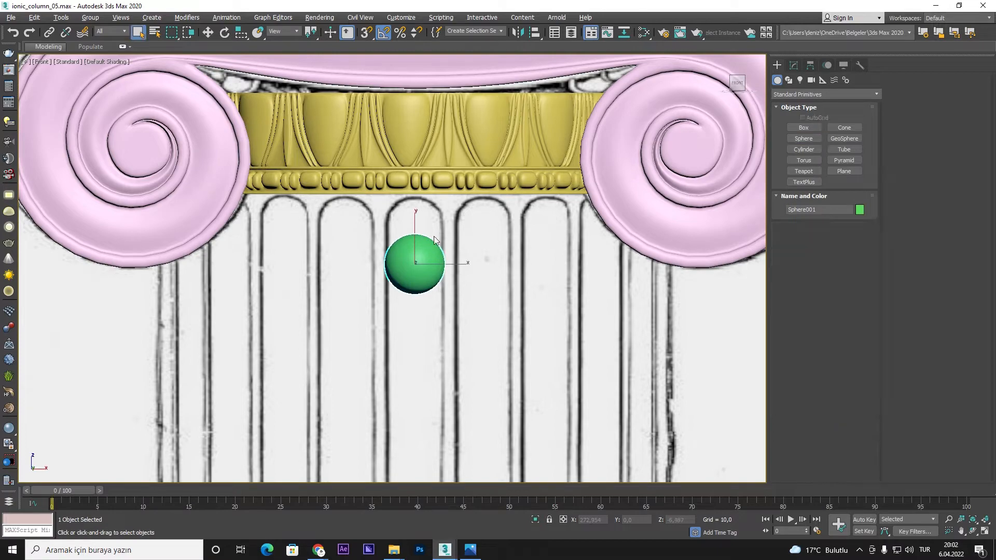
- Move the sphere up about 8.75 units to match the rounded top of the central flute
key(F4)
scroll(410, 260, up, 3)
key(e)
drag(420, 250, 433, 146)
scroll(433, 213, down, 2)
scroll(434, 213, up, 2)
key(w)
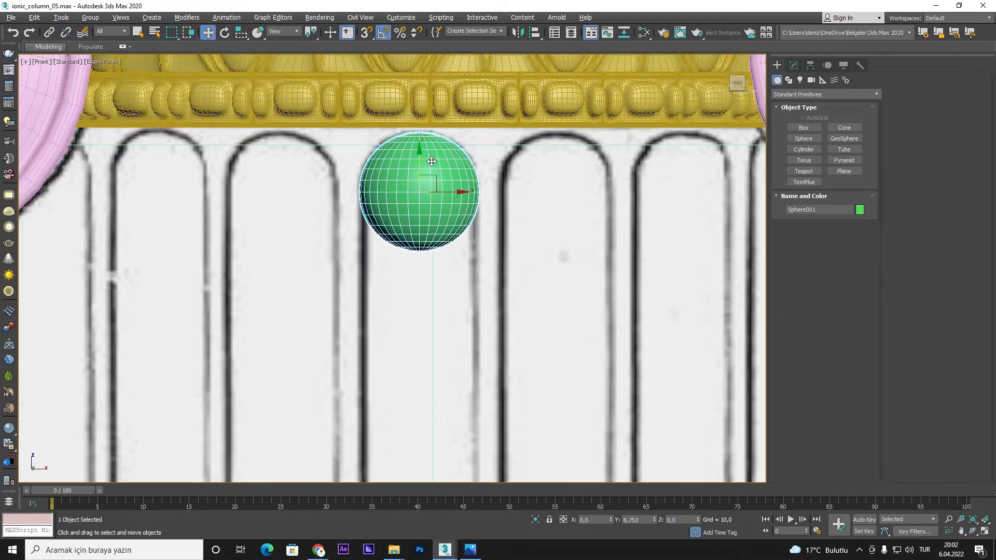
- Set the sphere's segments to 12 and convert it to an editable poly
scroll(433, 155, down, 3)
click(794, 65)
drag(853, 230, 854, 240)
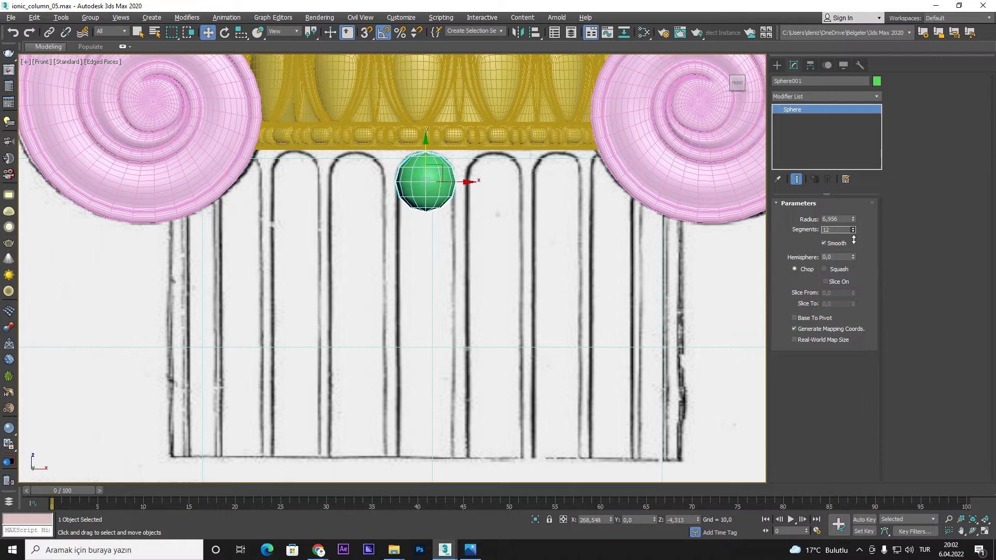
right_click(524, 244)
mouse_move(600, 338)
click(655, 346)
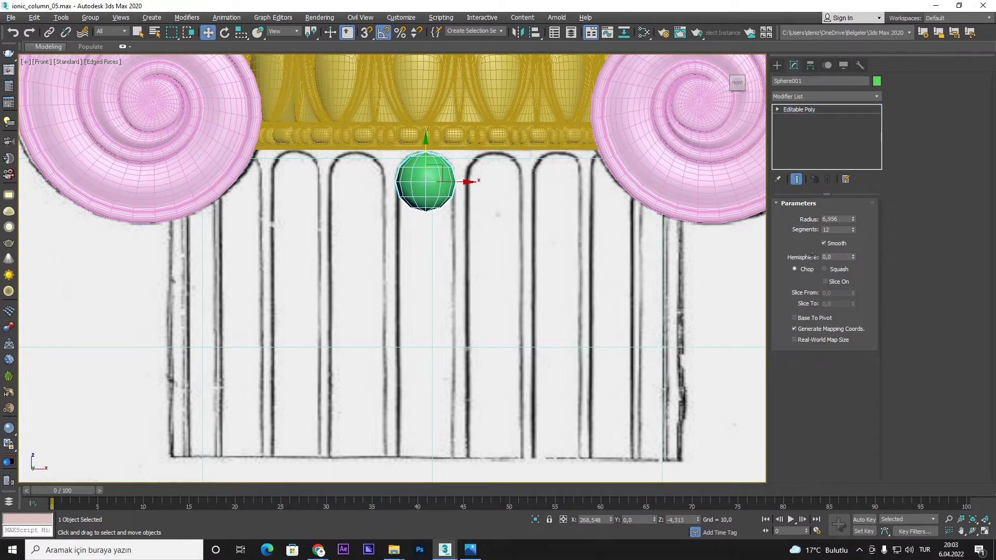
- Delete the sphere's lower half and its front half so only the rear upper quarter is left
key(1)
key(Delete)
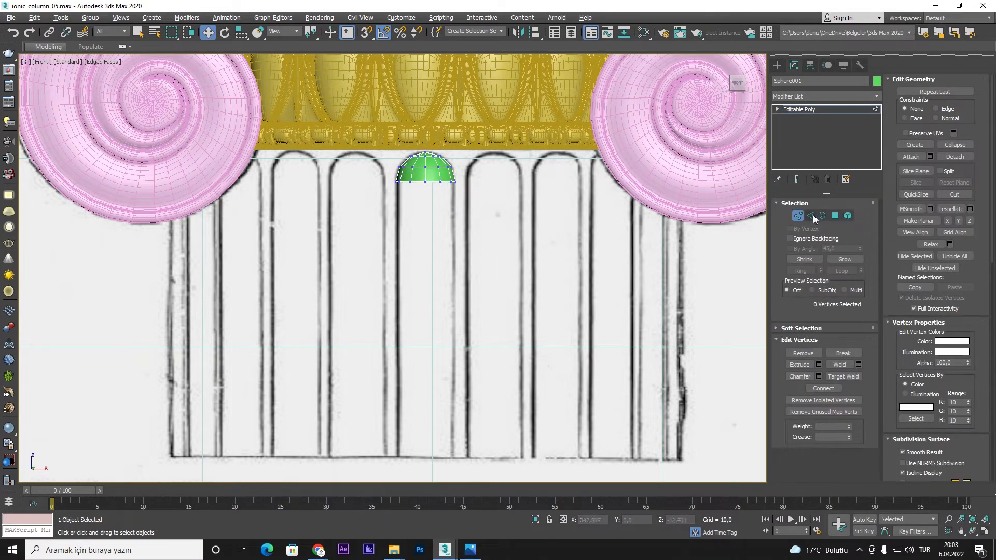
key(4)
click(433, 175)
key(t)
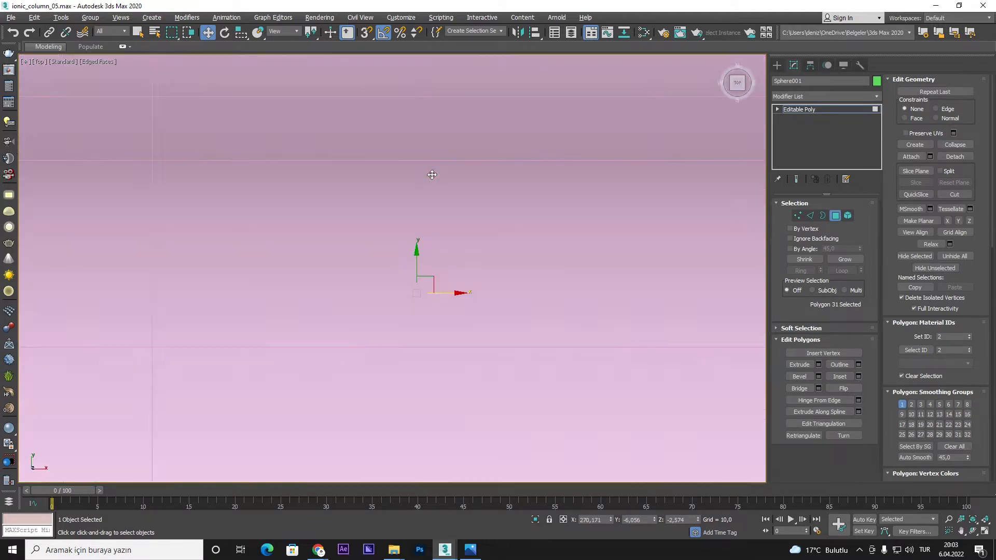
key(1)
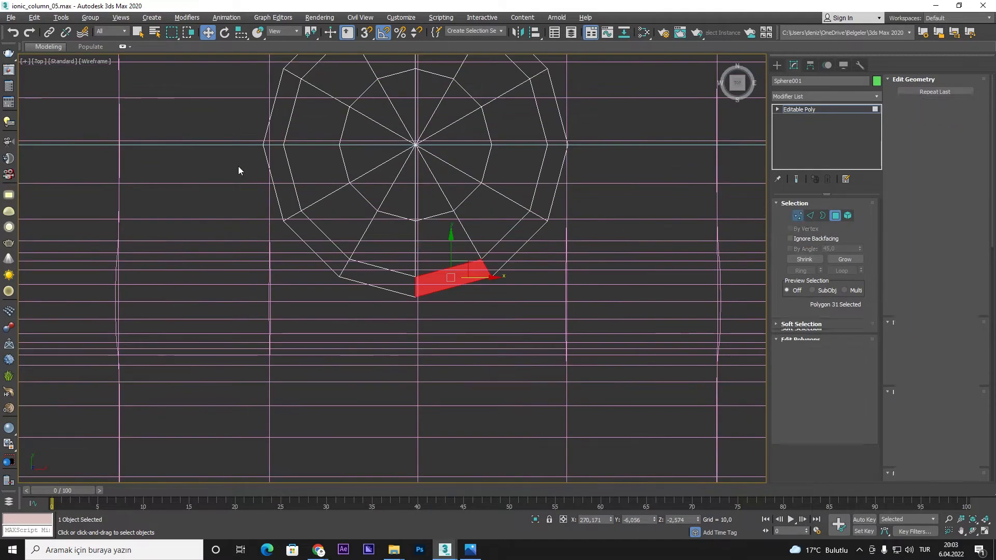
drag(238, 169, 569, 350)
key(Delete)
scroll(444, 222, down, 3)
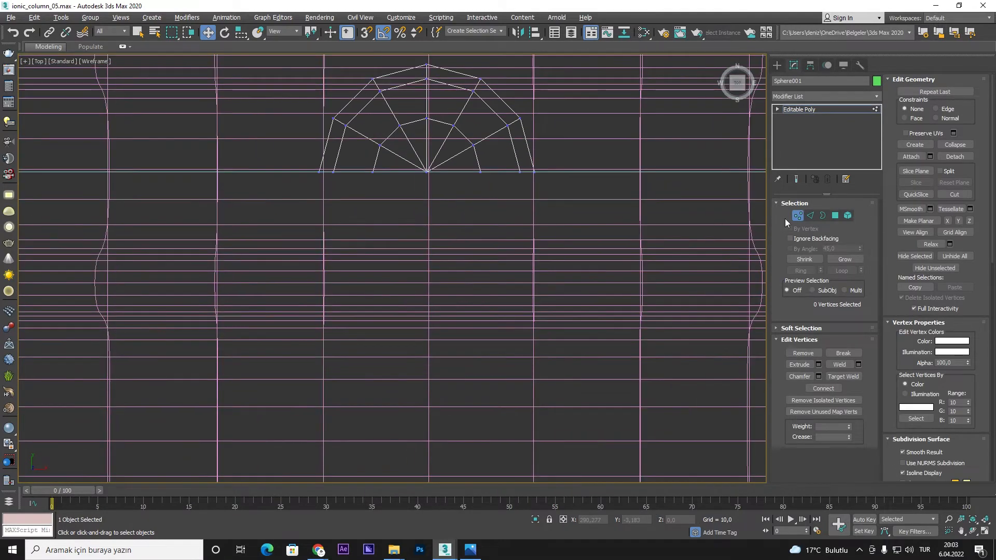
key(1)
- Flip the normals of the whole quarter-sphere element in the shaded front view
scroll(550, 228, down, 5)
alt+middle_drag(504, 172, 516, 160)
key(f)
key(z)
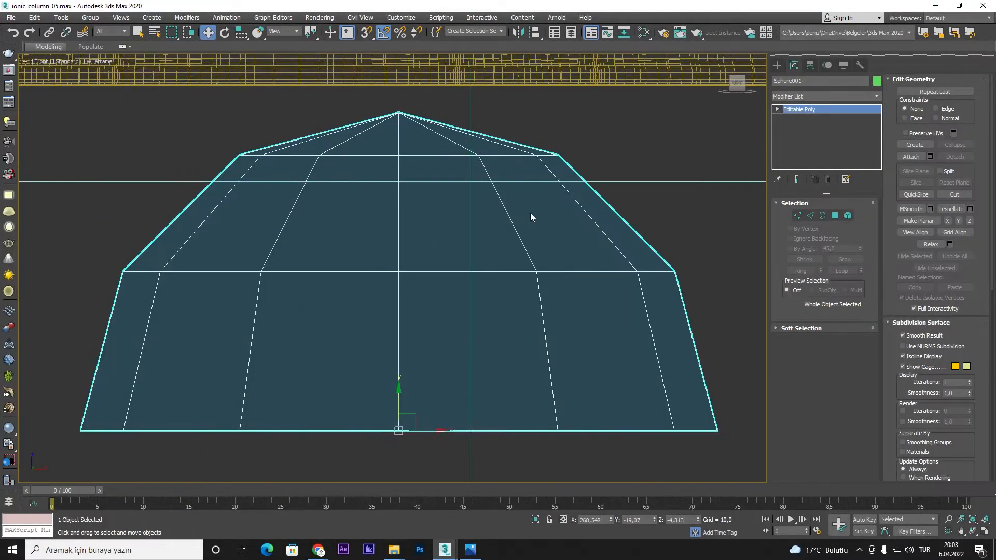
key(F3)
scroll(527, 211, down, 4)
scroll(468, 183, up, 9)
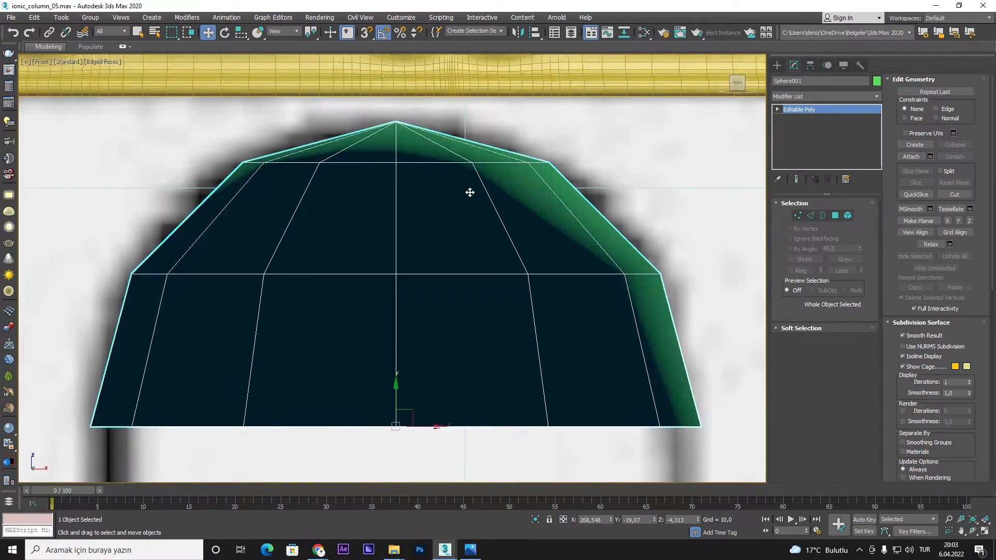
scroll(469, 193, down, 3)
click(848, 216)
click(491, 234)
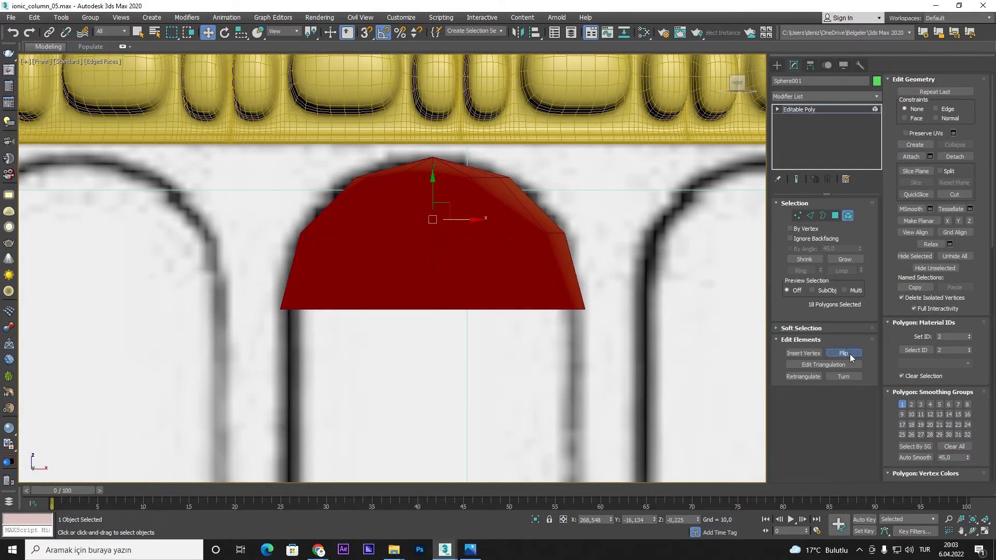
click(844, 353)
click(848, 215)
scroll(404, 93, down, 5)
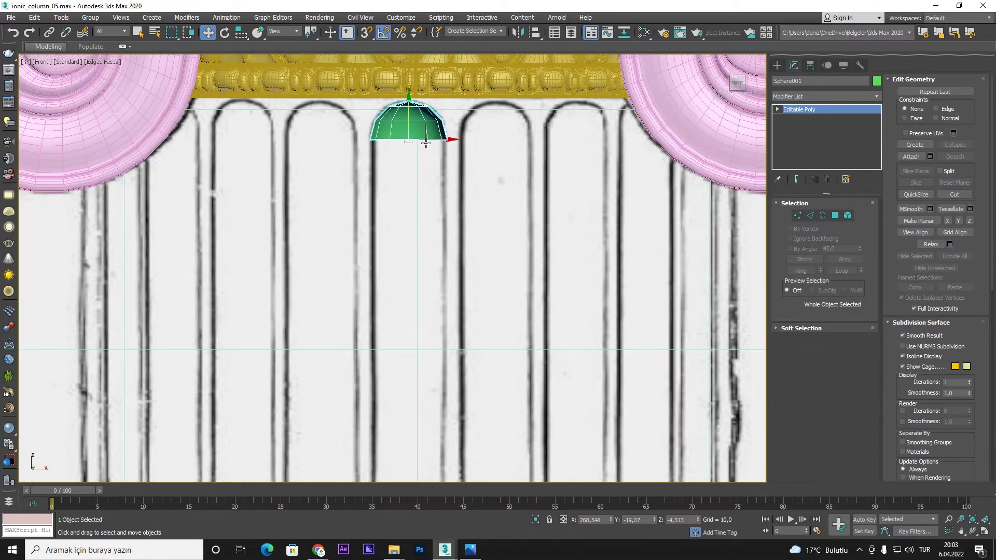
- Copy the quarter-sphere down the central flute and mirror the copy vertically to form the flute's lower end
scroll(426, 143, down, 5)
scroll(420, 108, up, 3)
shift+drag(420, 108, 420, 276)
key(Return)
click(518, 32)
click(474, 357)
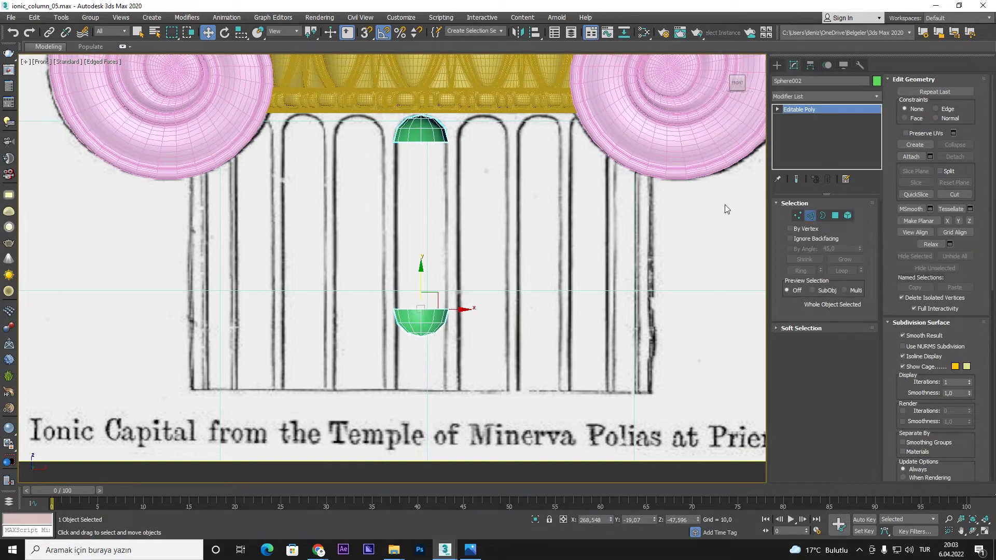
- Bridge the facing open edges of the two quarter-spheres and lower the bottom cap to the base of the reference shaft
click(812, 216)
click(189, 32)
ctrl+drag(502, 318, 503, 319)
click(799, 400)
click(797, 215)
scroll(441, 129, up, 2)
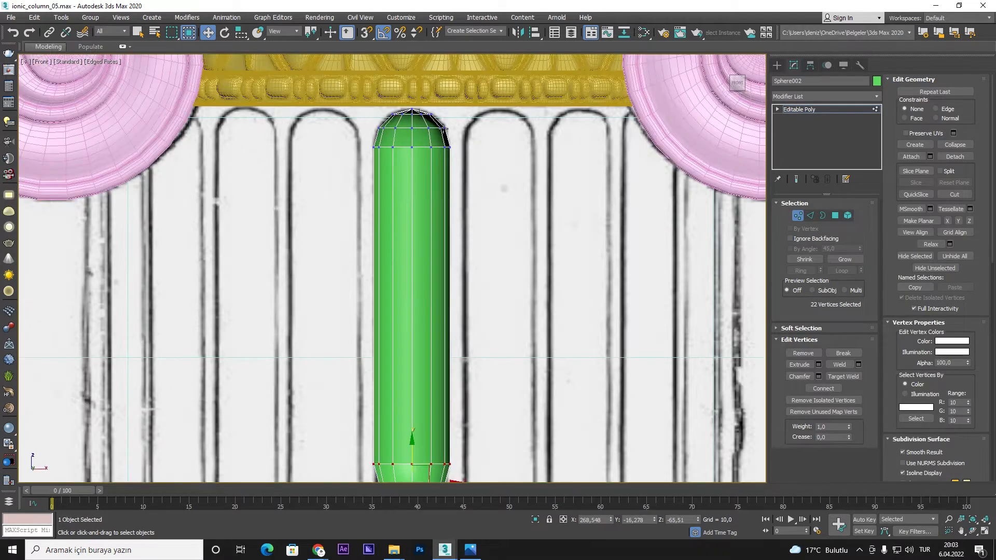
click(848, 215)
scroll(499, 297, down, 2)
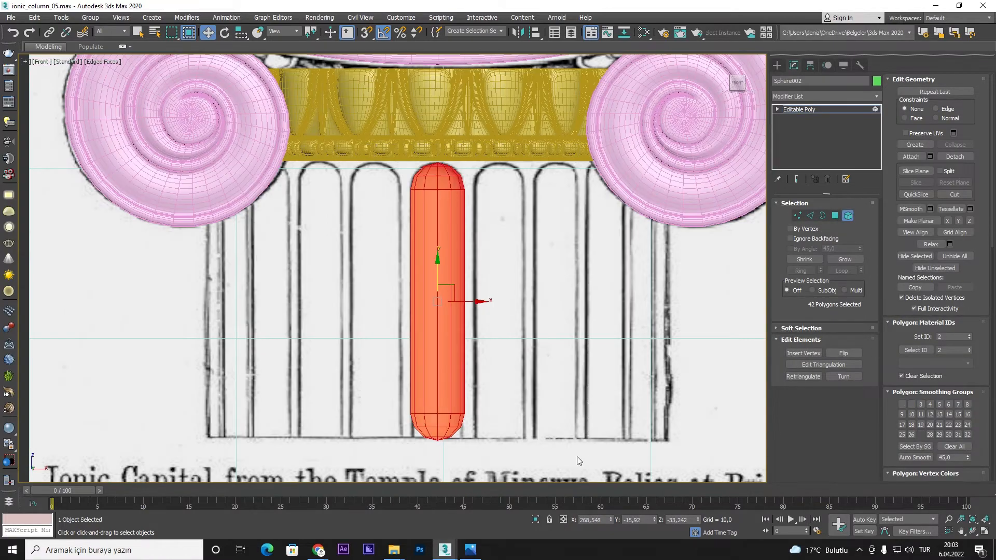
- Scale the whole flute along its depth axis to make the groove shallower
drag(586, 447, 588, 447)
alt+middle_drag(587, 447, 605, 344)
scroll(519, 332, up, 2)
key(r)
mouse_move(438, 269)
mouse_down()
mouse_move(442, 257)
mouse_move(444, 267)
mouse_up()
key(5)
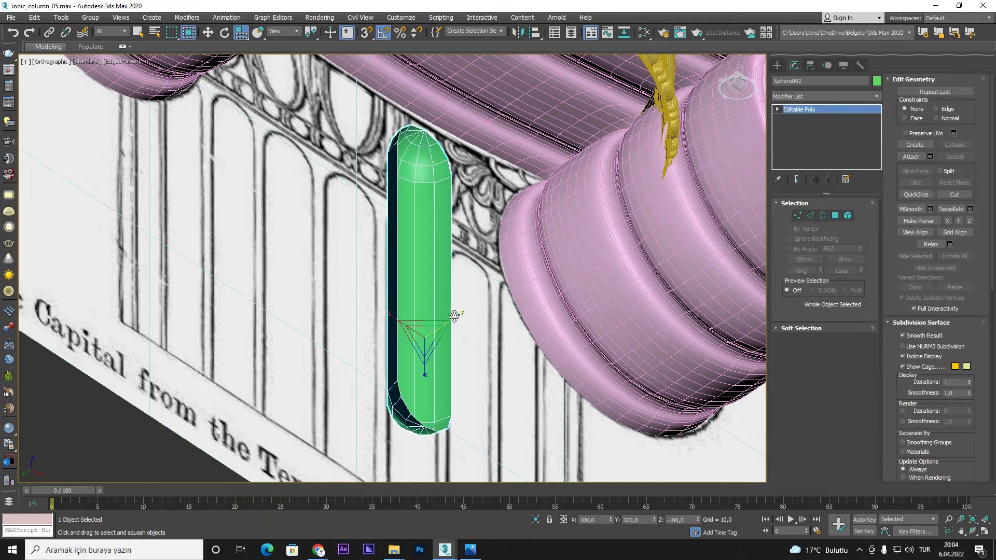
drag(240, 32, 241, 55)
drag(451, 322, 437, 328)
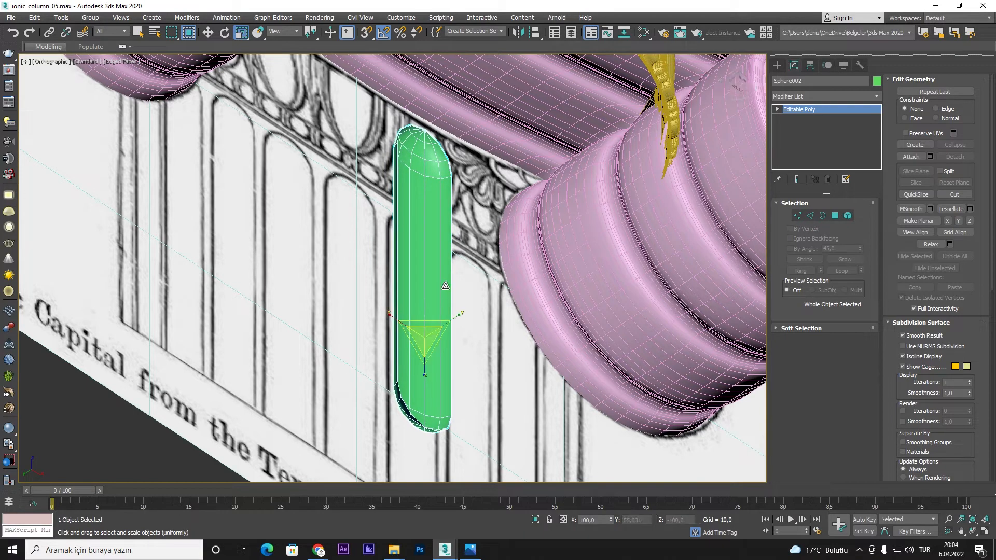
- Extend the flute's open border outward by scaling in the front view to create a narrow flat rim around it
key(f)
click(822, 215)
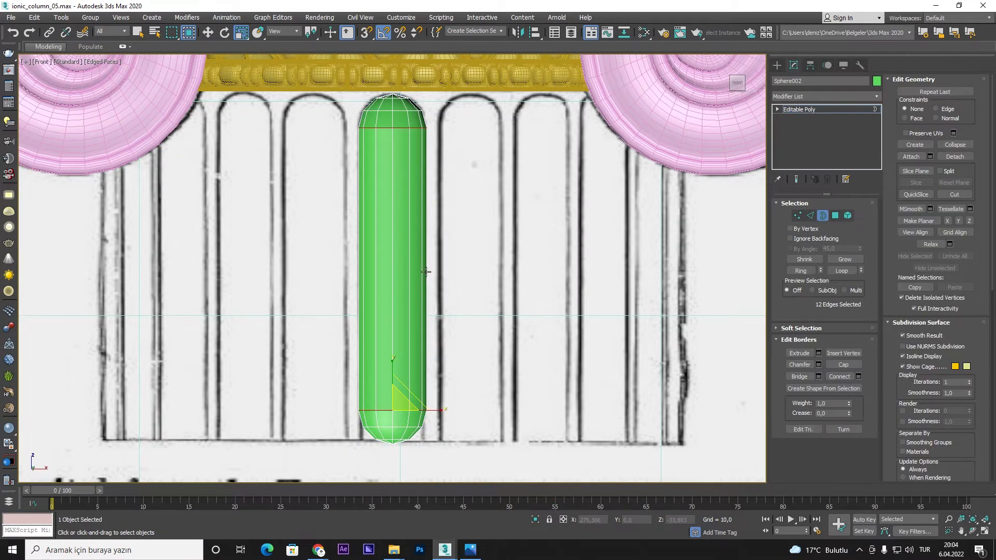
drag(418, 256, 444, 268)
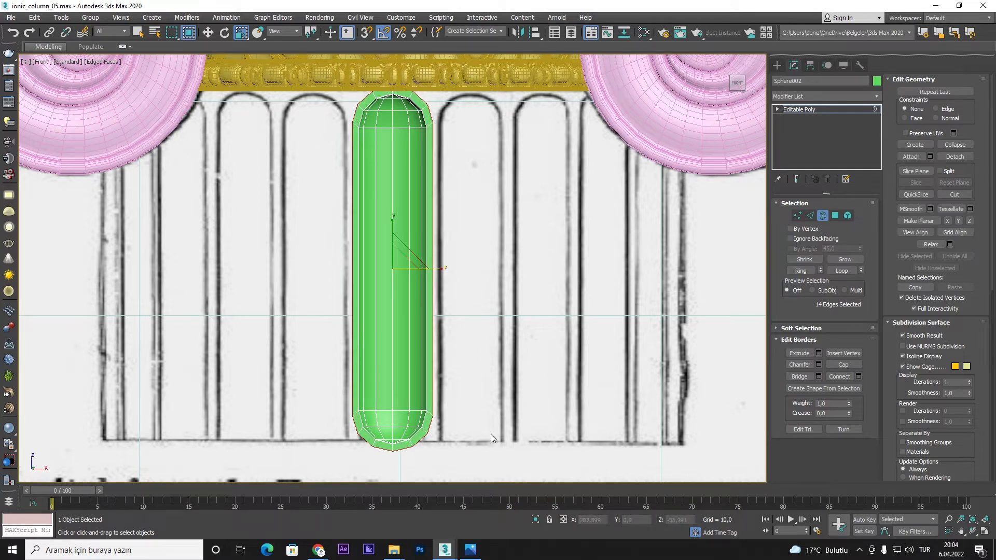
- Isolate the flute, make the rim's top vertices planar in Z and raise them just above the rounded end
click(535, 520)
click(797, 217)
scroll(365, 102, up, 4)
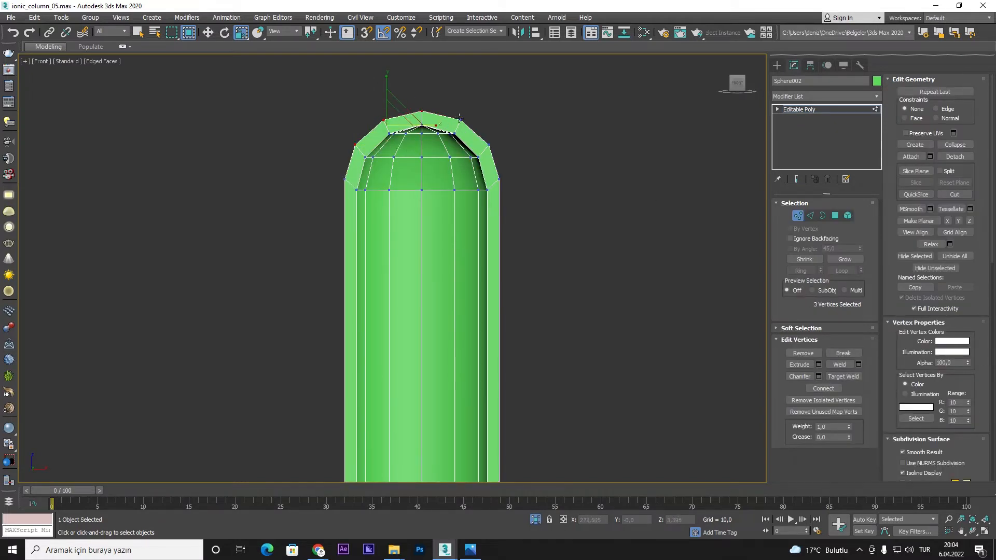
click(970, 224)
key(w)
drag(423, 100, 425, 72)
scroll(426, 73, down, 4)
scroll(475, 418, up, 2)
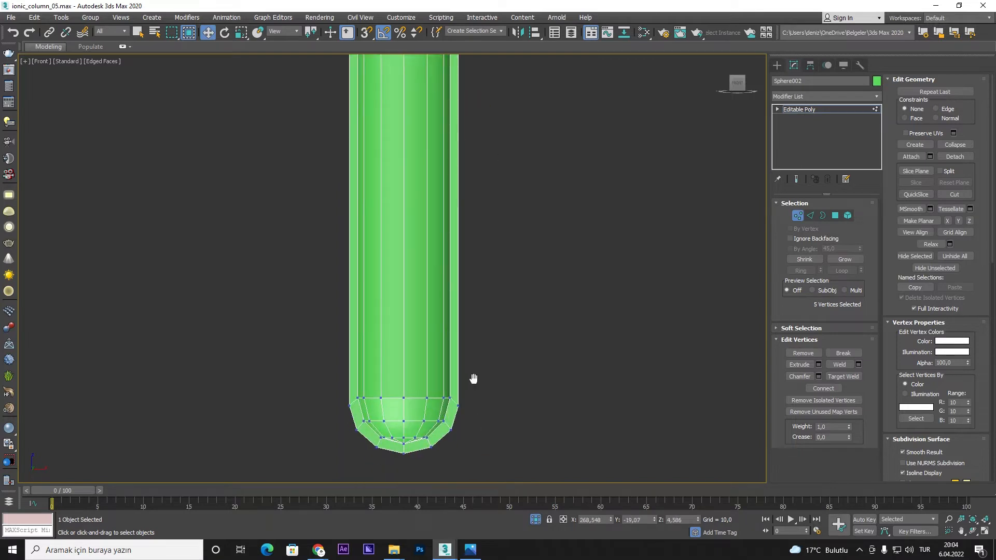
- Make the rim's bottom vertices planar in Z and lower them just below the rounded end
middle_drag(469, 421, 452, 275)
scroll(446, 281, up, 5)
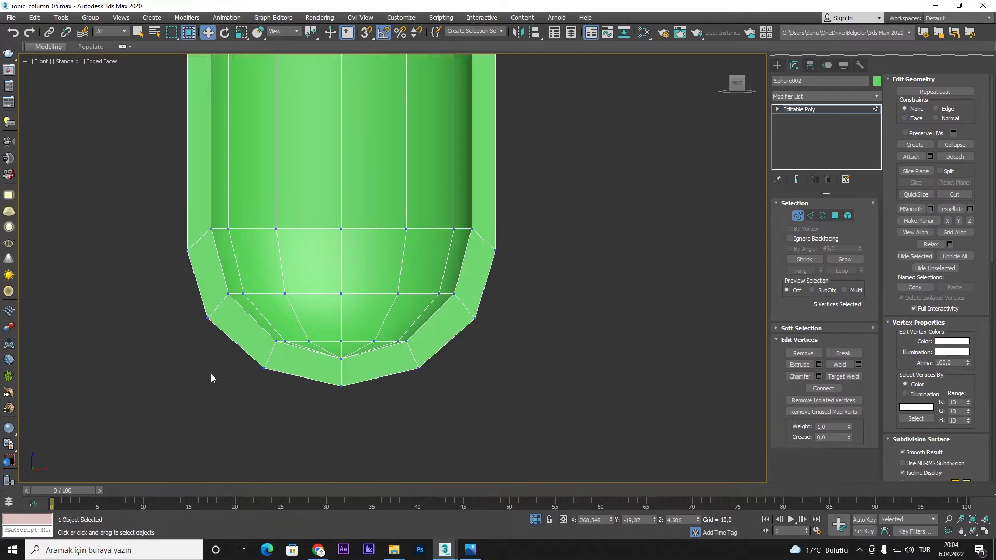
click(969, 221)
drag(343, 310, 344, 347)
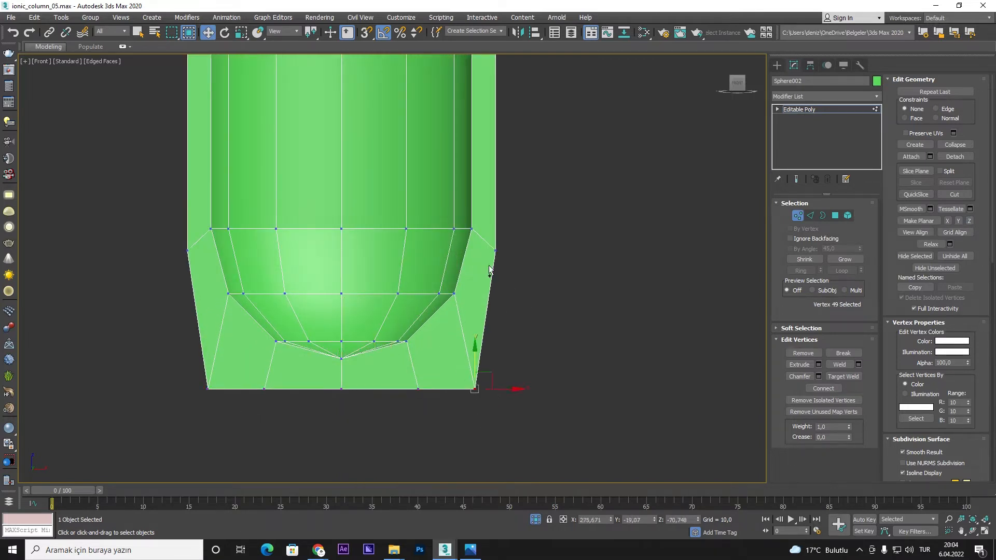
- Make the rim's right-hand corner and side vertices planar in X and shift them slightly outward
ctrl+click(495, 251)
scroll(509, 359, down, 4)
middle_drag(508, 363, 512, 454)
scroll(514, 117, up, 5)
ctrl+click(503, 234)
scroll(539, 240, down, 3)
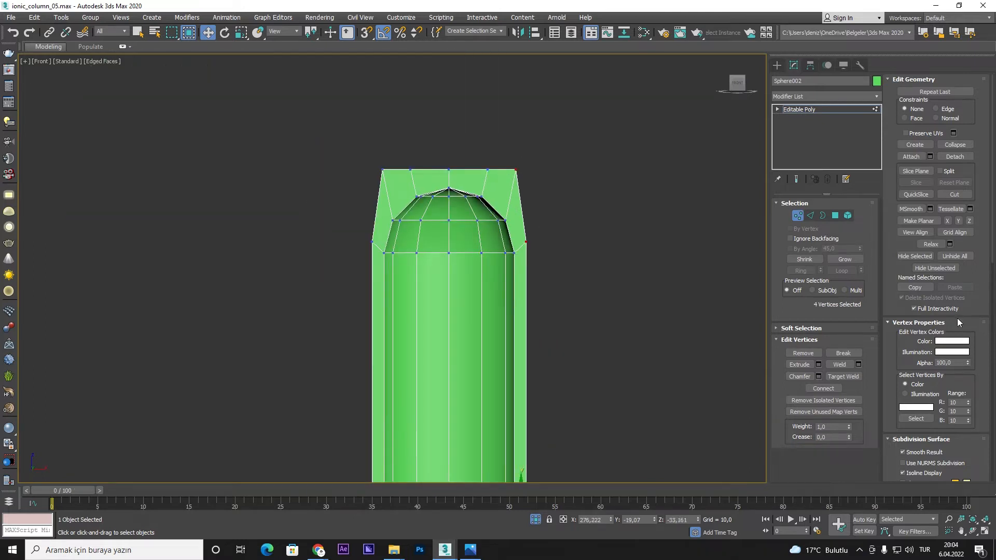
click(948, 222)
scroll(494, 224, down, 3)
scroll(517, 326, up, 3)
drag(500, 340, 505, 340)
- Make the rim's left-hand corner and side vertices planar in X and shift them slightly outward
scroll(519, 351, down, 4)
scroll(450, 217, up, 3)
scroll(488, 281, down, 2)
middle_drag(494, 457, 472, 233)
scroll(472, 415, up, 6)
click(948, 222)
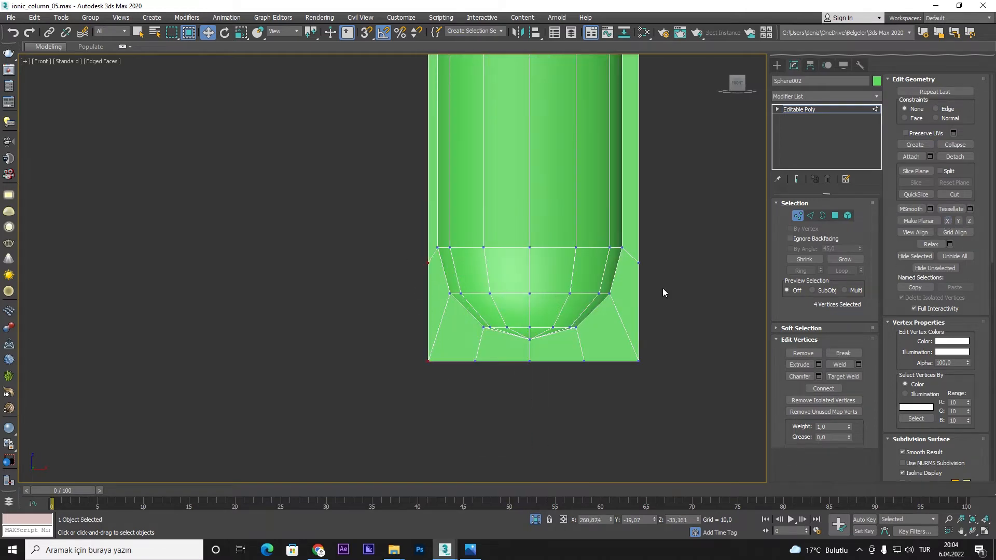
scroll(492, 306, down, 5)
scroll(494, 154, up, 5)
drag(456, 145, 447, 146)
scroll(445, 165, down, 6)
- Unhide the other objects and make the flute panel see-through to check its edges against the reference drawing
right_click(514, 188)
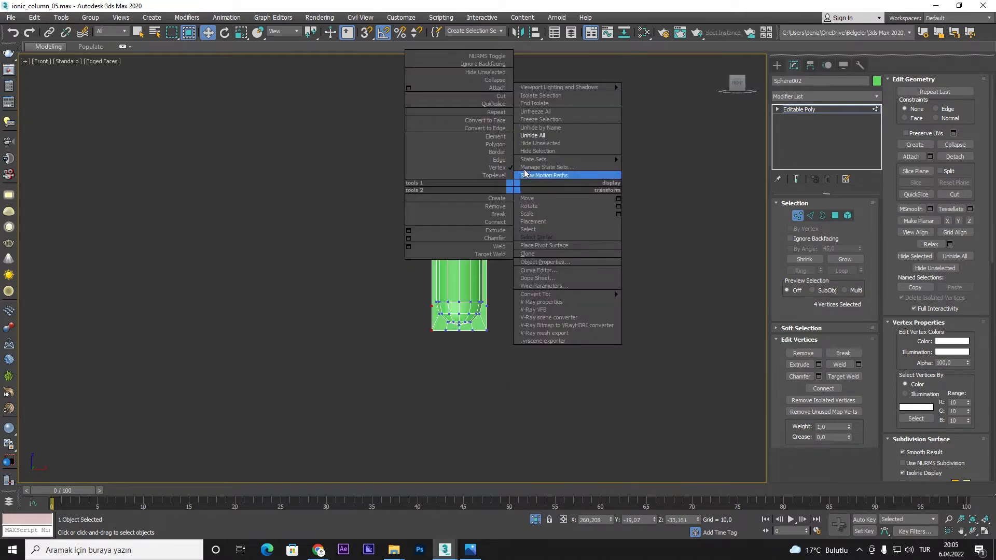
click(534, 141)
scroll(460, 227, up, 2)
key(alt+x)
scroll(510, 365, up, 2)
scroll(510, 366, up, 3)
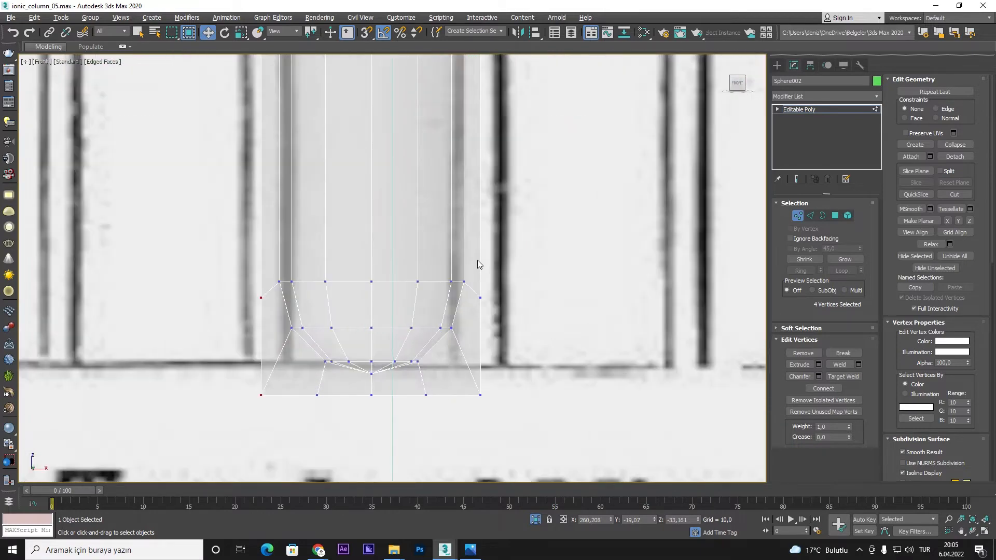
scroll(332, 389, down, 6)
middle_drag(335, 72, 342, 167)
scroll(338, 164, up, 4)
scroll(294, 213, up, 4)
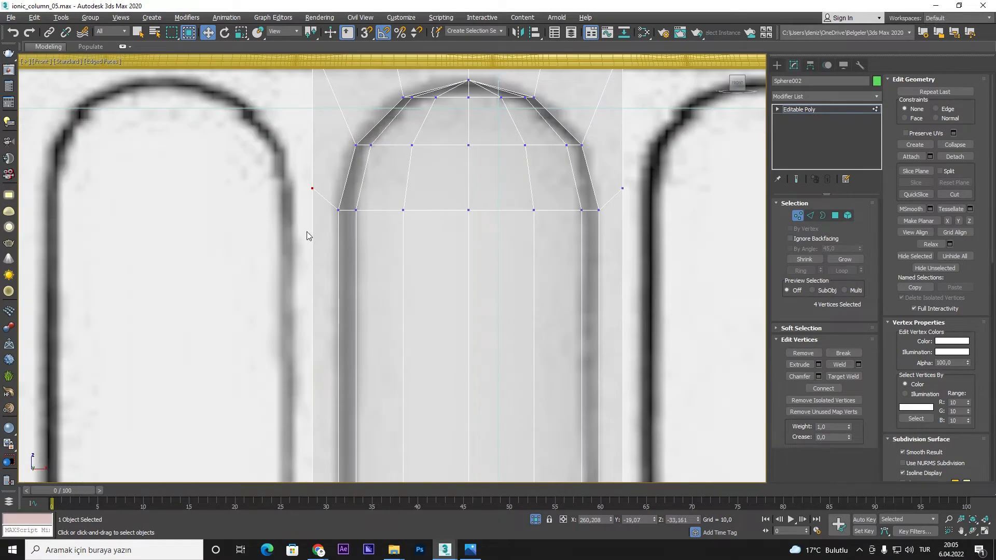
scroll(307, 232, down, 6)
scroll(408, 214, up, 4)
scroll(406, 220, down, 8)
scroll(519, 291, up, 1)
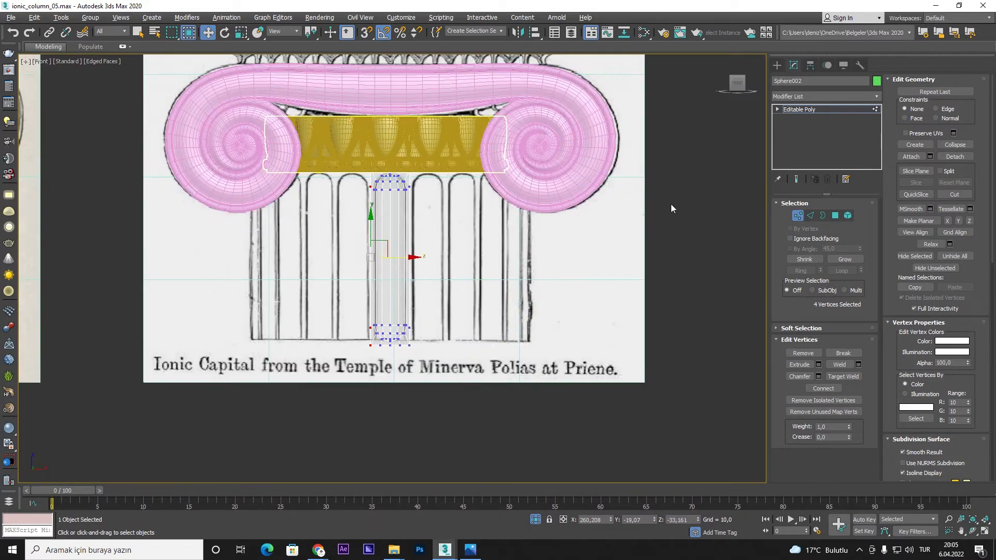
- Isolate the flute panel together with the egg-and-dart ring and cut the ring's TurboSmooth and Bend modifiers to straighten it
click(799, 219)
ctrl+click(399, 139)
key(z)
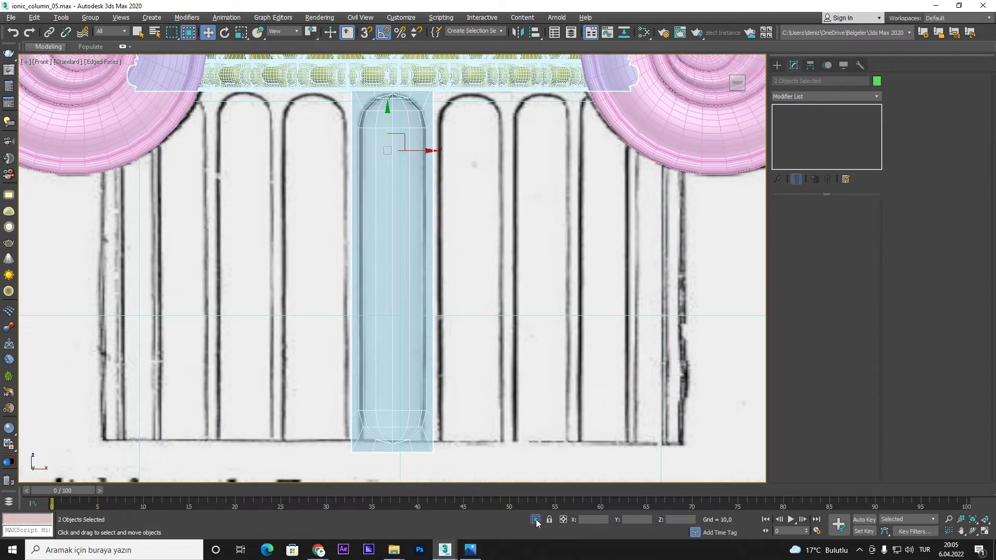
click(536, 520)
alt+middle_drag(441, 204, 428, 229)
scroll(441, 220, down, 2)
click(445, 182)
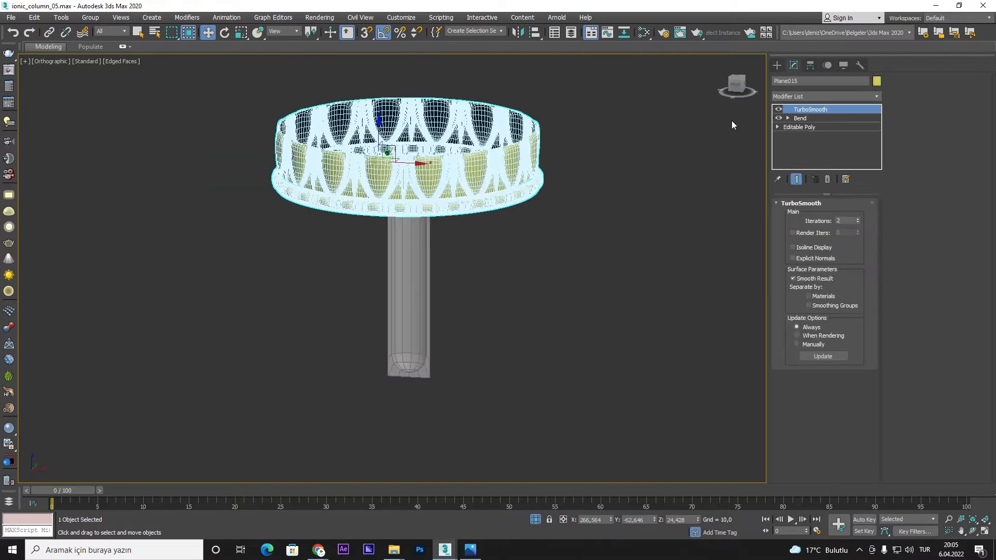
right_click(801, 137)
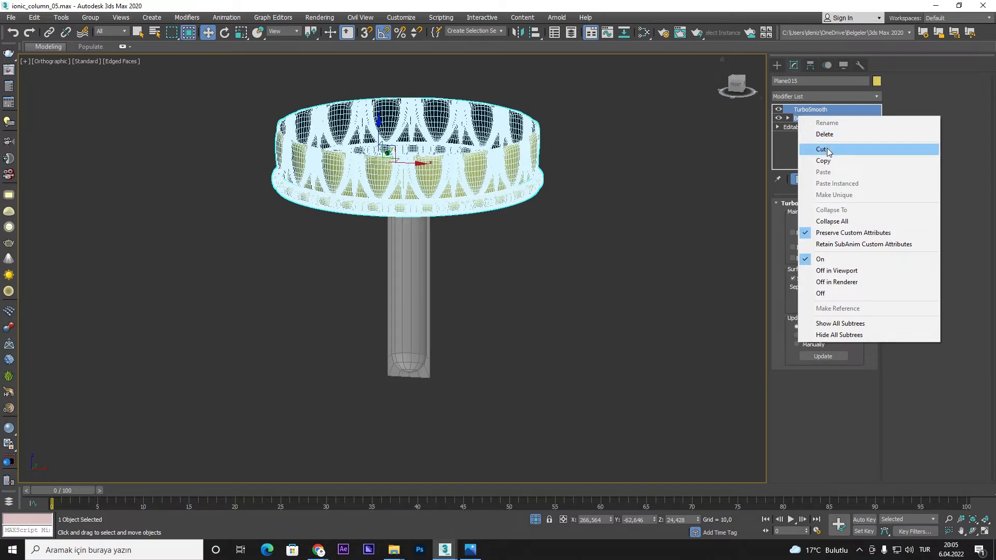
click(822, 147)
- Move the flute panel with endpoint snapping so its top corner meets the lower corner at the start of the straightened band
alt+middle_drag(473, 305, 460, 355)
alt+middle_drag(281, 236, 446, 244)
scroll(260, 217, up, 8)
alt+middle_drag(446, 244, 379, 211)
scroll(394, 216, up, 5)
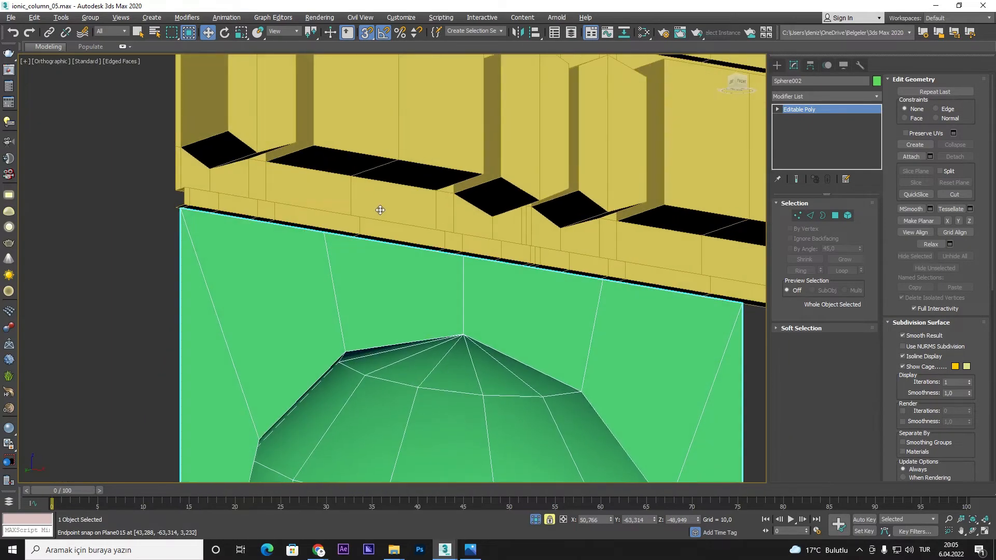
scroll(189, 205, up, 6)
drag(189, 204, 138, 201)
scroll(138, 201, down, 6)
alt+middle_drag(138, 201, 365, 224)
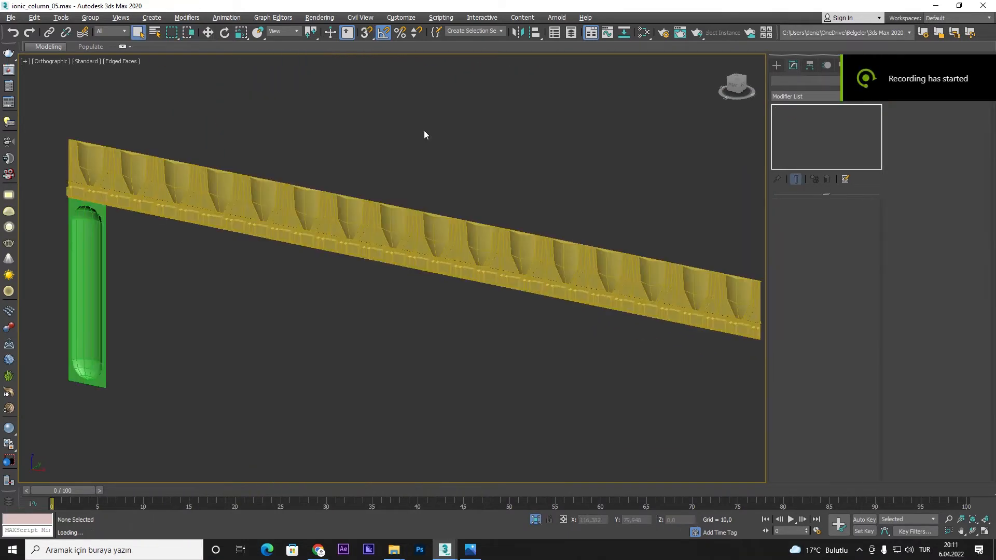
- Isolate the flute panel without the egg-and-dart band
middle_drag(191, 224, 271, 216)
scroll(168, 218, up, 4)
click(171, 210)
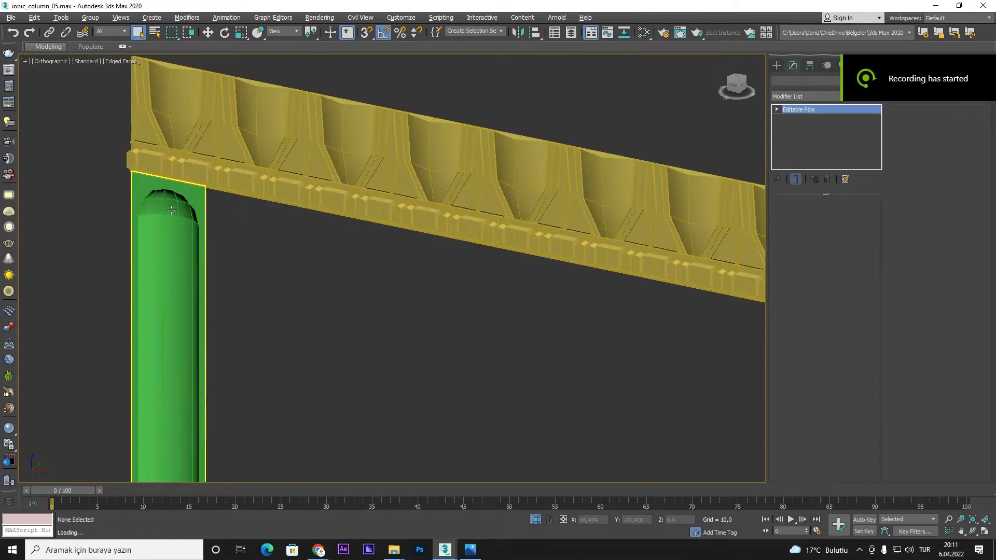
scroll(320, 281, down, 5)
drag(195, 169, 603, 396)
click(535, 519)
right_click(408, 387)
click(447, 338)
scroll(270, 233, up, 3)
click(278, 291)
click(535, 519)
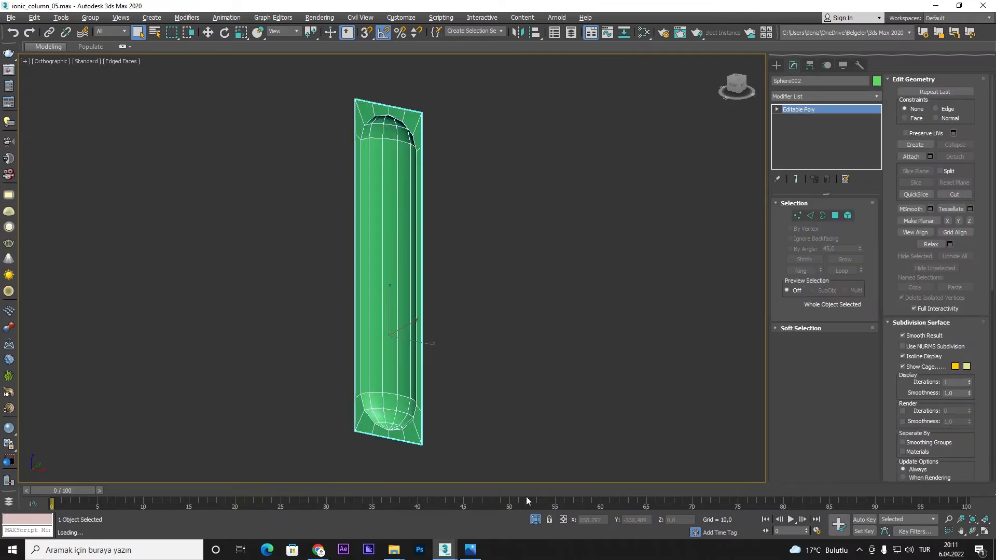
- Clone the flute panel edge to edge with endpoint snapping, making 16 copies, and bring the egg-and-dart band back into view
scroll(381, 167, up, 3)
key(space)
key(s)
middle_drag(340, 88, 295, 132)
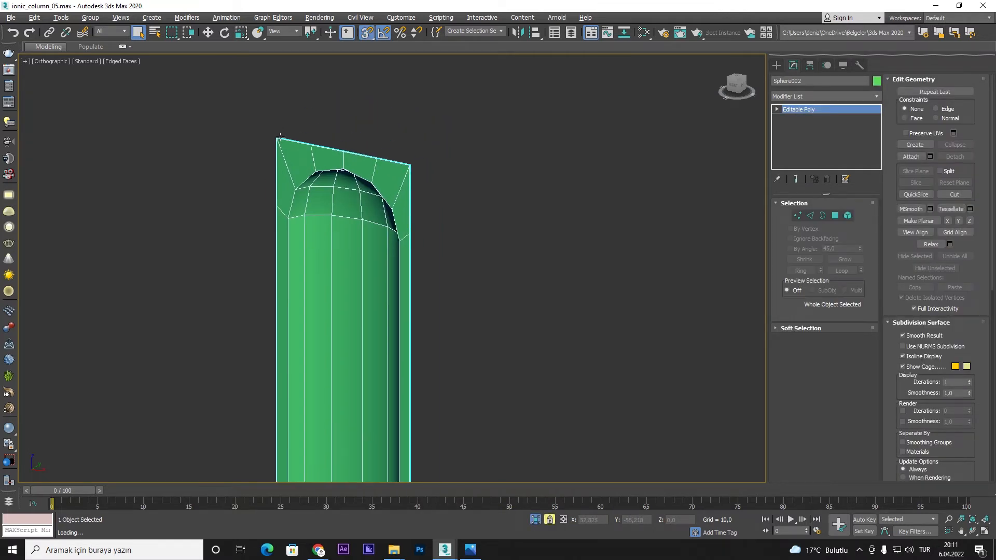
shift+drag(277, 139, 409, 165)
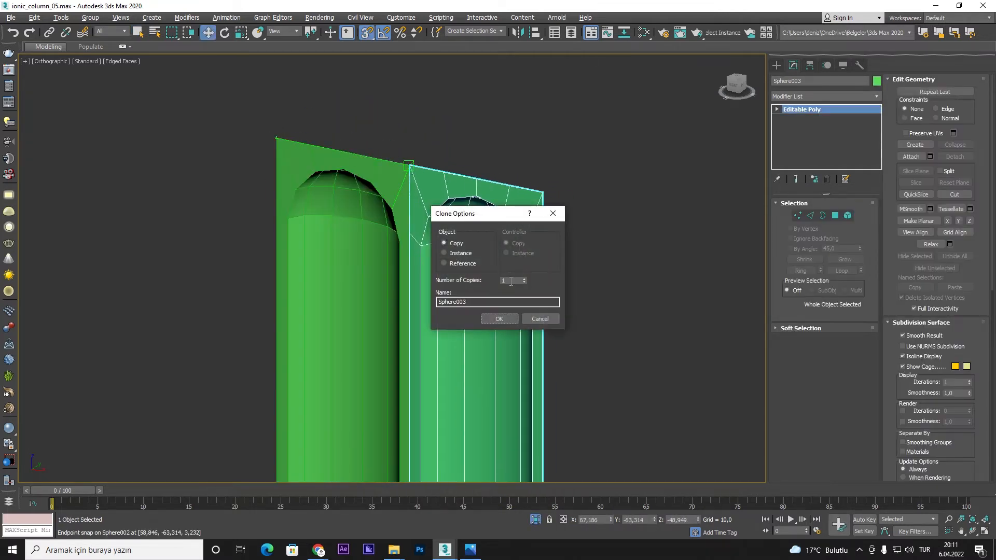
click(499, 318)
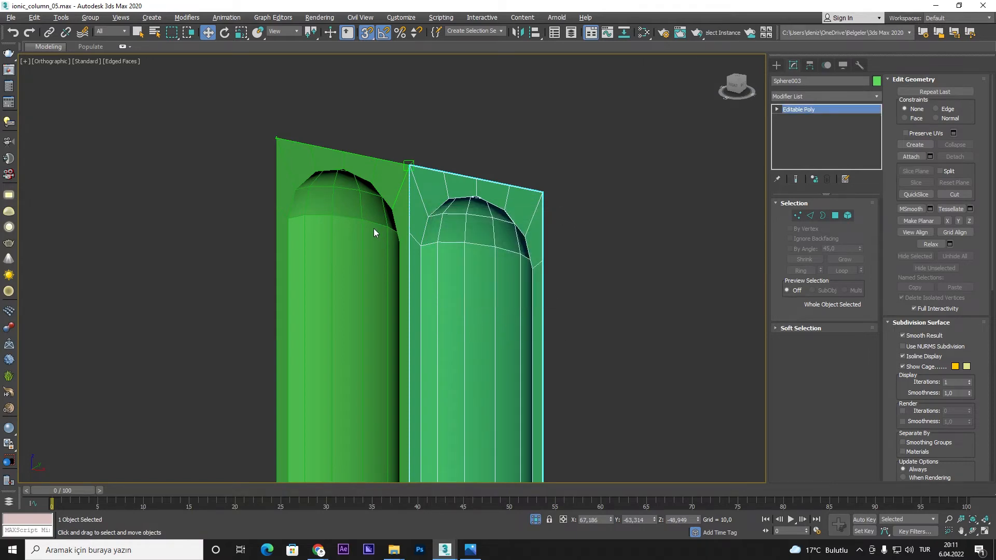
scroll(374, 228, down, 5)
click(535, 520)
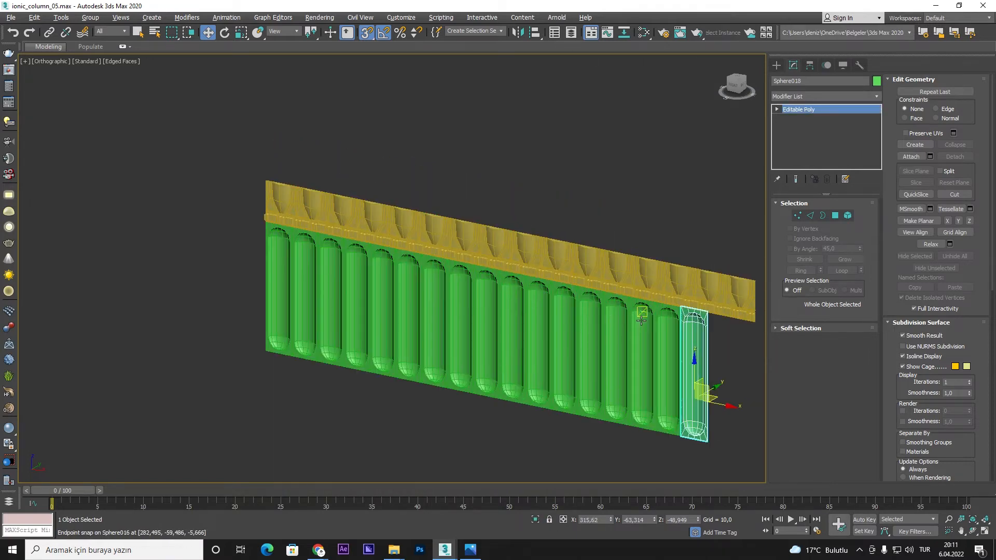
- Copy the last two flute panels along X past the end of the row
alt+middle_drag(642, 321, 551, 240)
ctrl+click(531, 260)
scroll(524, 259, up, 4)
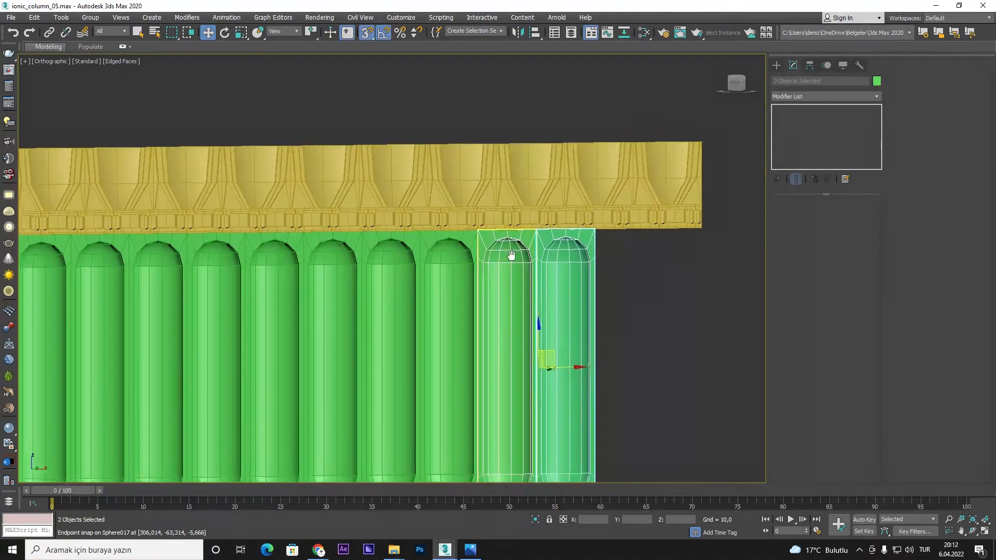
key(s)
shift+drag(597, 396, 742, 396)
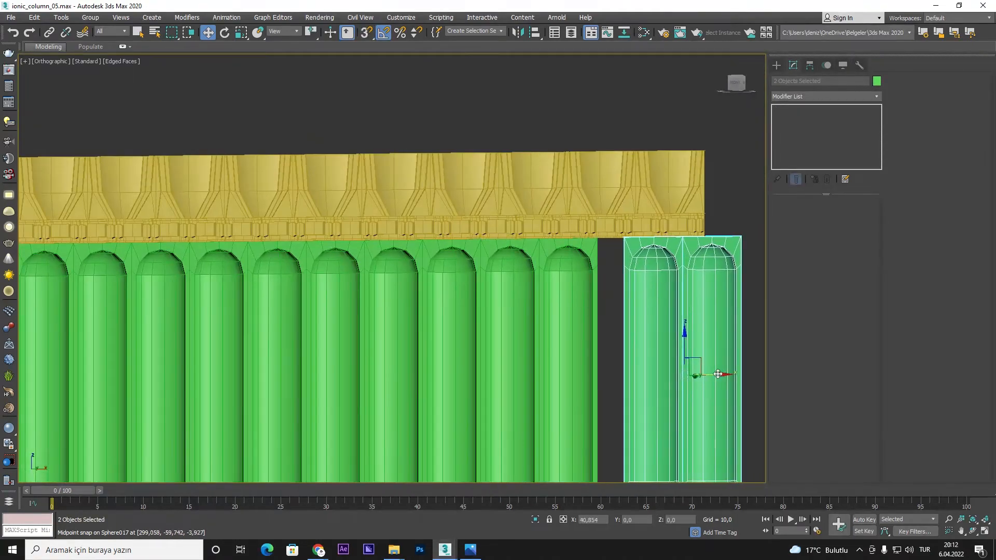
click(501, 318)
- Snap the lower corner of the two copied panels to the end corner of the flute row
scroll(620, 267, down, 4)
alt+middle_drag(620, 267, 669, 319)
scroll(603, 306, up, 8)
key(s)
key(space)
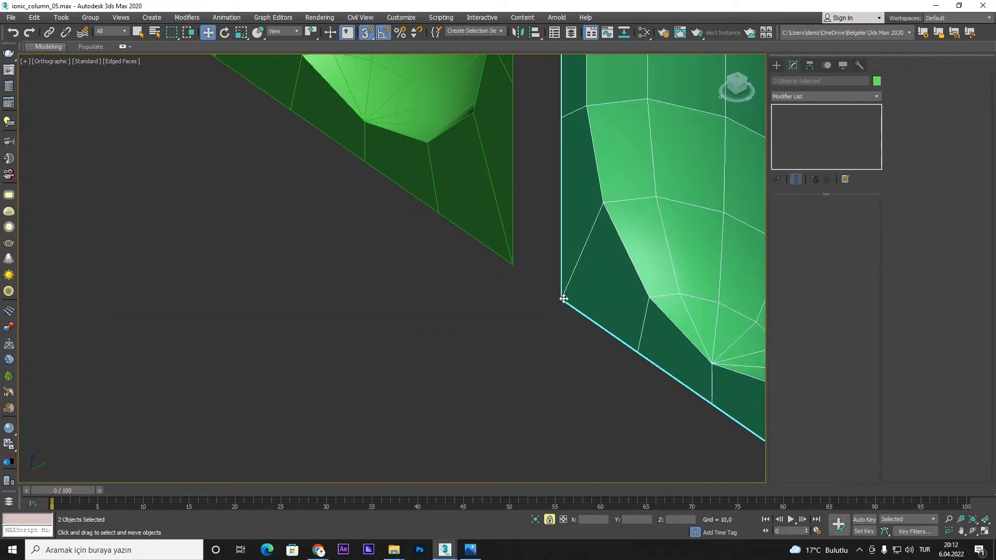
drag(562, 299, 512, 261)
scroll(514, 280, down, 3)
scroll(522, 290, up, 3)
scroll(523, 290, down, 6)
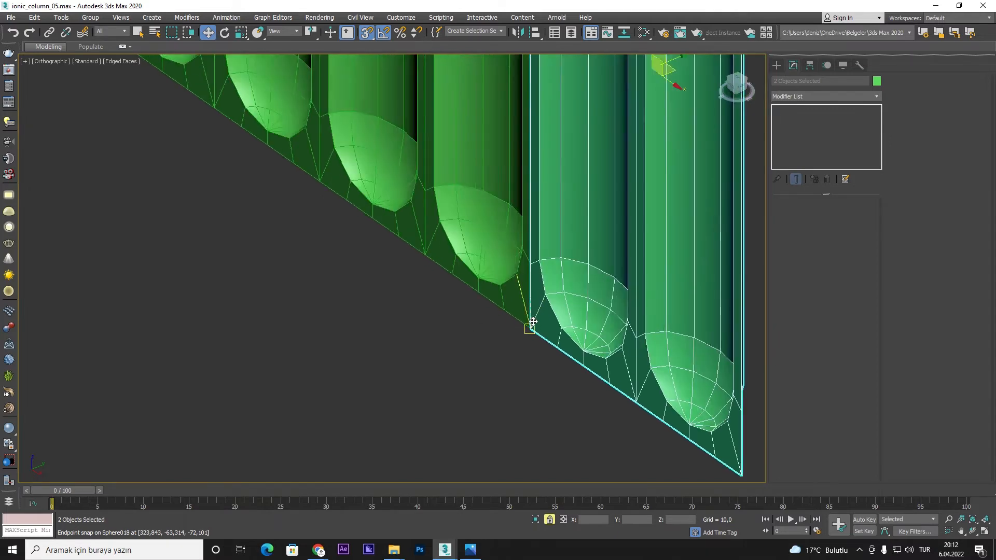
- Select all the flute panels and isolate them from the egg-and-dart band
alt+middle_drag(531, 322, 593, 267)
scroll(594, 267, down, 3)
alt+middle_drag(637, 214, 617, 270)
scroll(614, 228, down, 5)
drag(608, 285, 124, 236)
key(ctrl+z)
key(space)
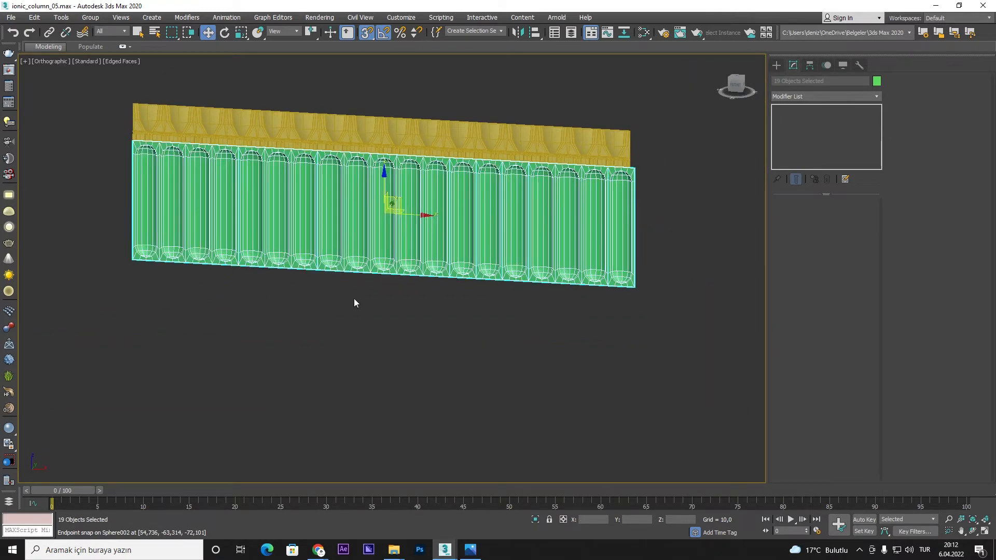
click(536, 519)
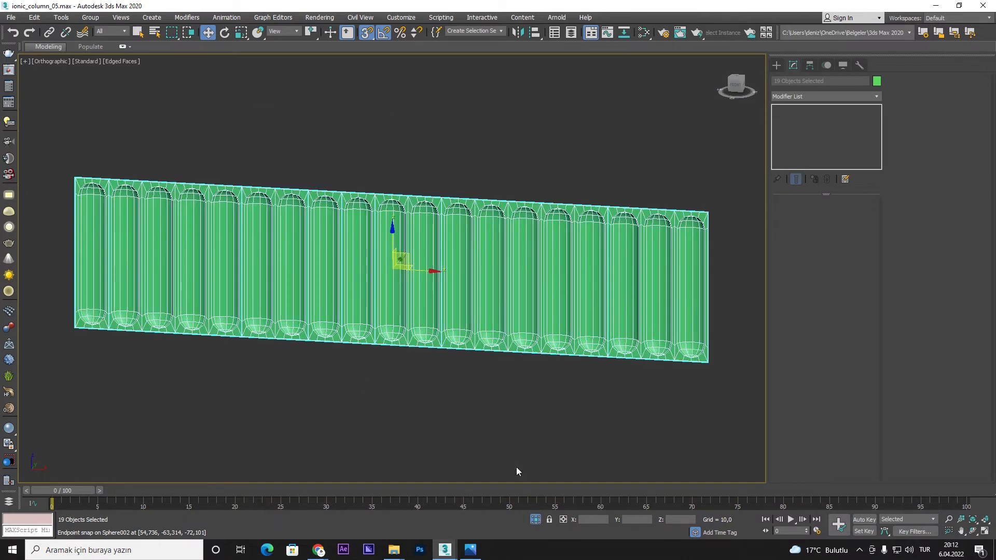
- Attach all the other flute panels to the end panel as one object and exit isolation to show the egg-and-dart band
click(693, 241)
click(930, 157)
click(134, 139)
key(ctrl+a)
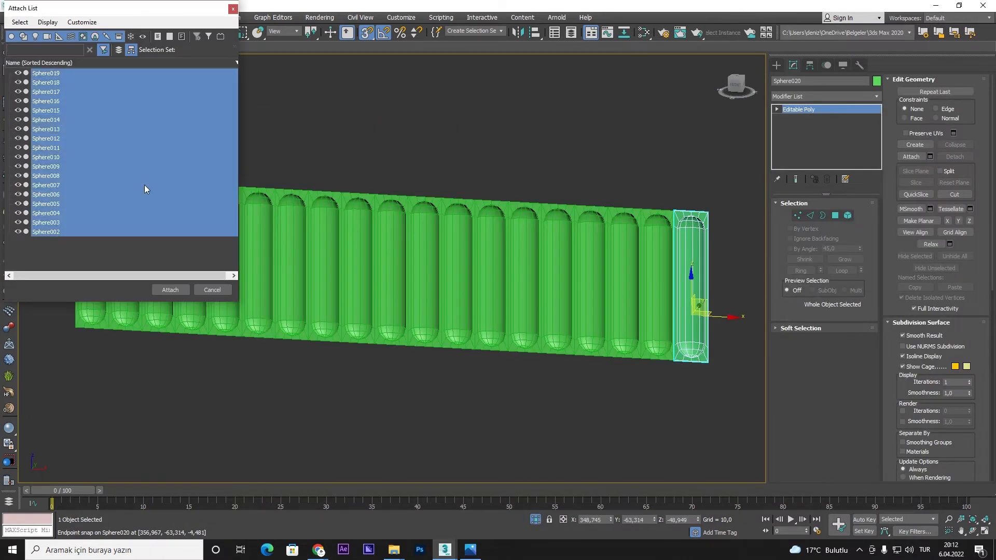
click(167, 289)
right_click(560, 283)
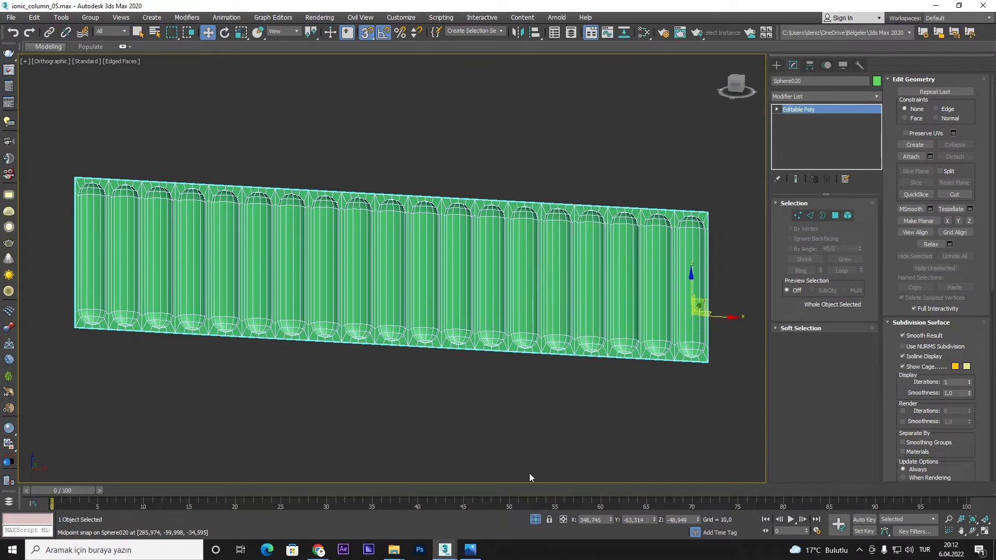
click(535, 519)
click(535, 477)
- Add an FFD 2x2x2 modifier to the flute row and move its outer end control points along X toward the band's end
click(624, 206)
key(f)
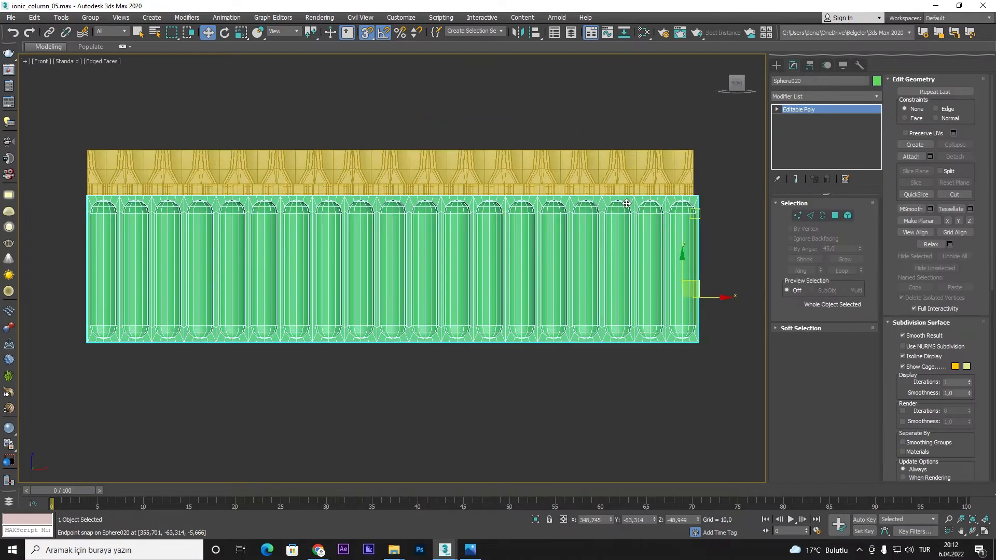
click(874, 98)
key(f)
click(823, 113)
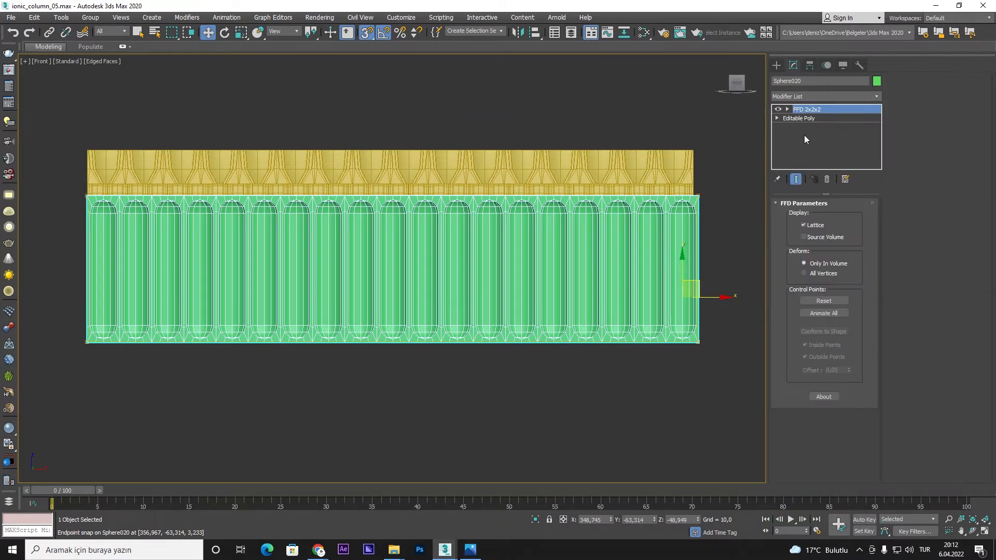
key(1)
drag(729, 406, 683, 173)
scroll(717, 256, up, 3)
key(s)
drag(708, 283, 697, 286)
scroll(669, 156, up, 6)
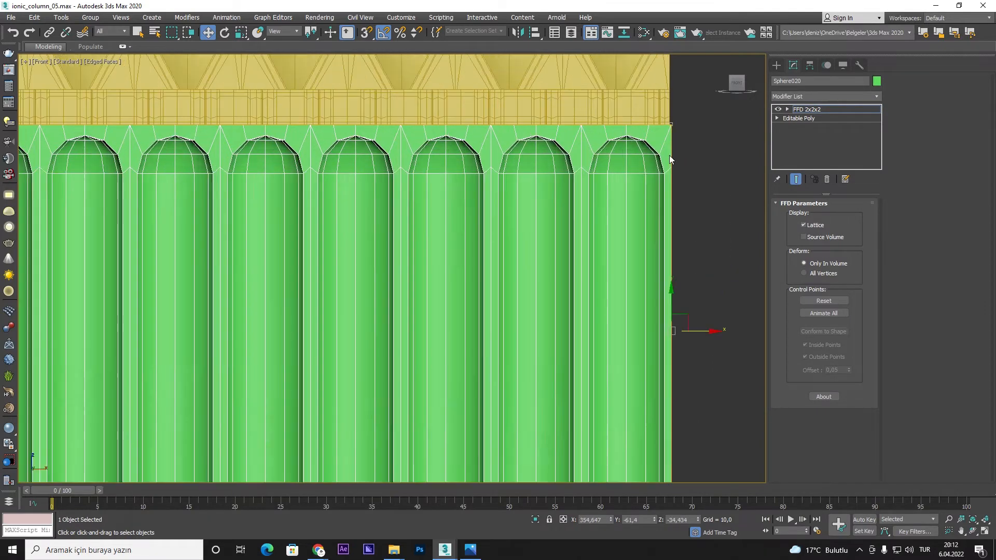
- Snap the FFD end control points in X to the end corner of the egg-and-dart band
middle_drag(669, 99, 668, 135)
scroll(634, 166, up, 3)
drag(634, 166, 576, 160)
scroll(624, 147, up, 3)
key(s)
key(space)
scroll(592, 172, down, 4)
scroll(590, 172, up, 3)
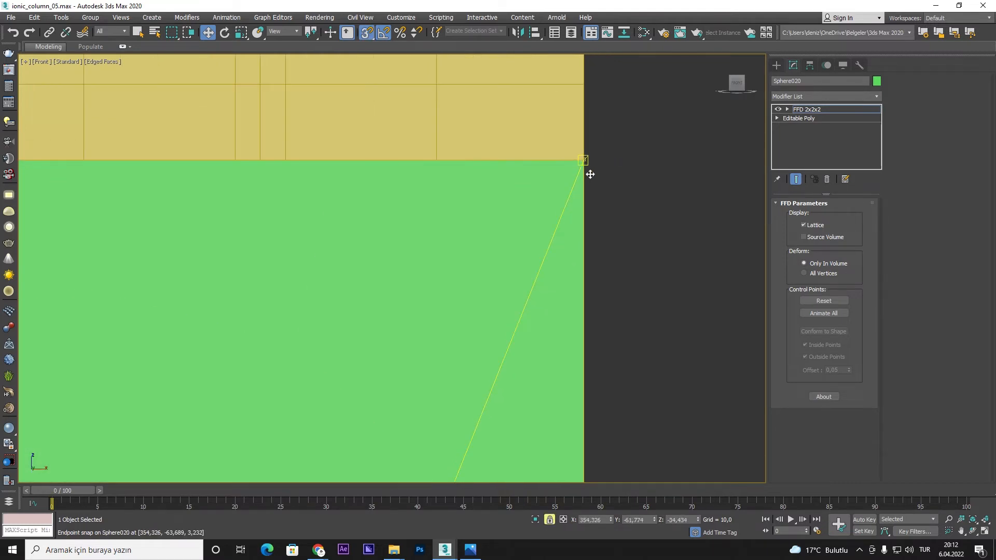
key(ctrl+z)
drag(614, 159, 584, 160)
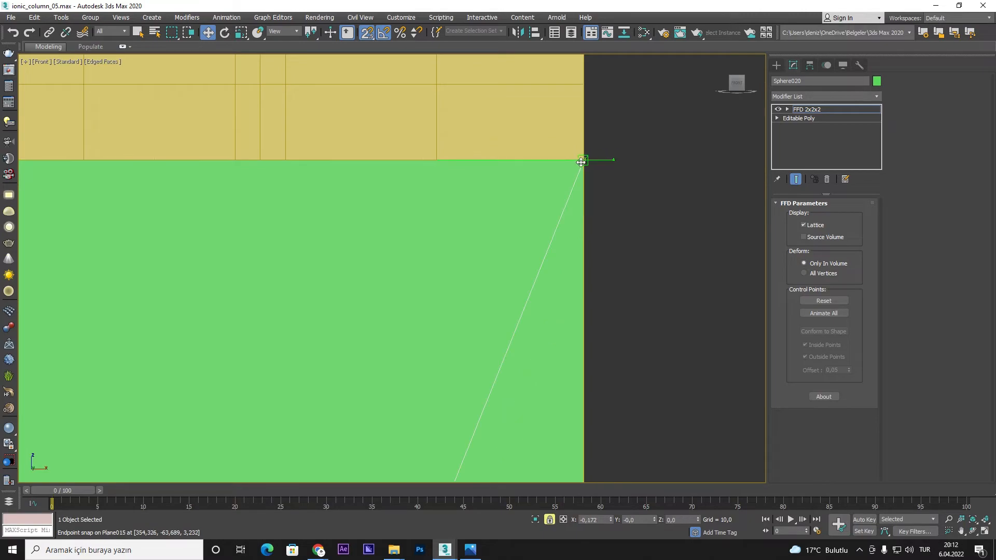
- Convert the resized flute row to an Editable Poly, collapsing its FFD modifier
scroll(608, 195, down, 5)
alt+middle_drag(609, 205, 594, 234)
scroll(607, 231, up, 5)
scroll(614, 230, down, 6)
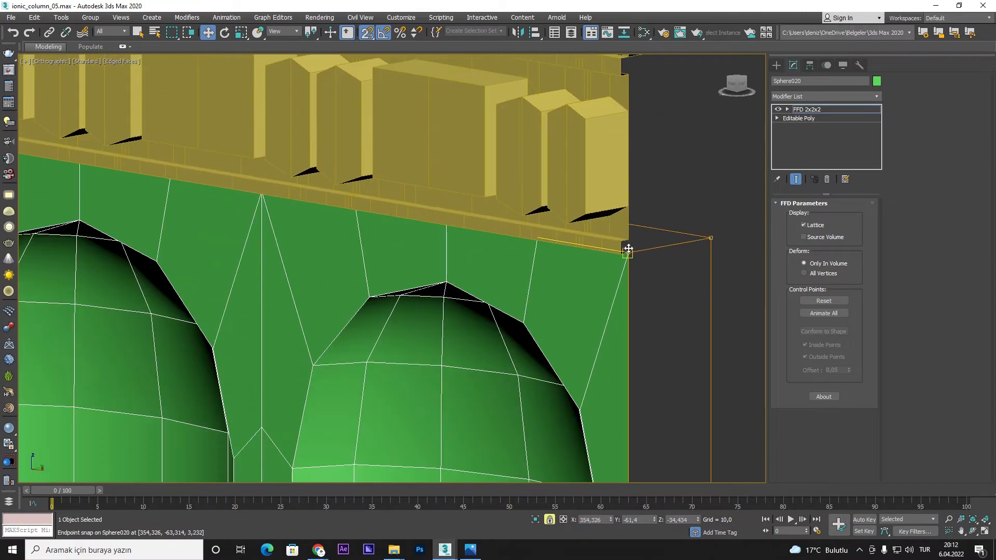
right_click(521, 265)
click(667, 380)
scroll(612, 257, down, 6)
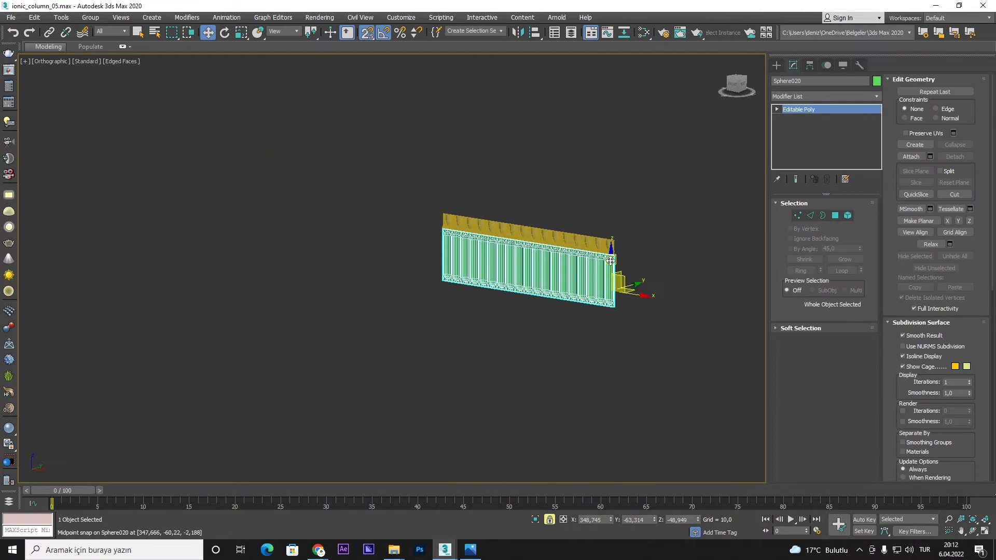
- Attach the flute row to the egg-and-dart band
scroll(620, 270, up, 2)
click(628, 279)
click(588, 220)
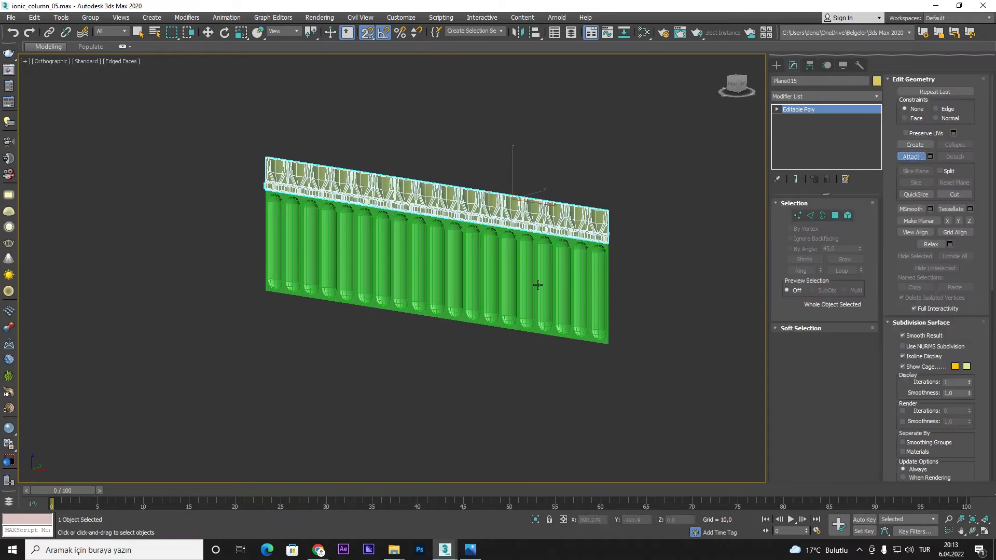
click(590, 276)
key(w)
right_click(797, 111)
click(817, 149)
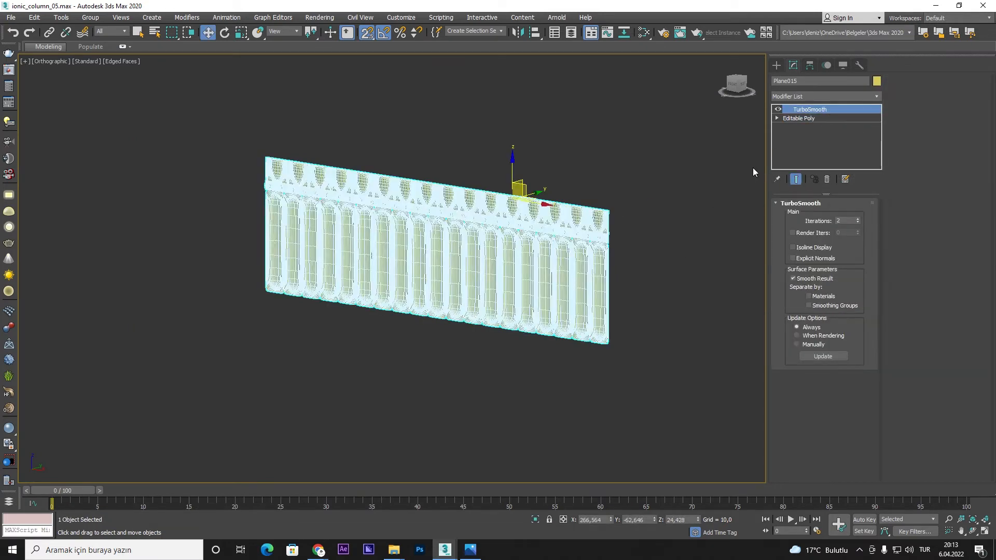
key(ctrl+z)
- Apply a Bend modifier to the combined strip with an angle of 360 degrees about the X axis
click(877, 96)
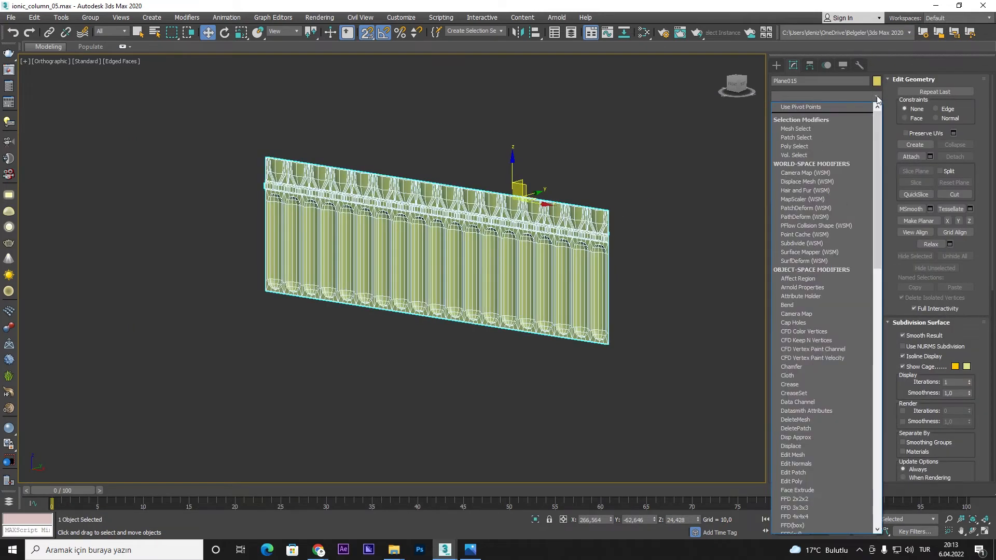
click(831, 107)
double_click(836, 222)
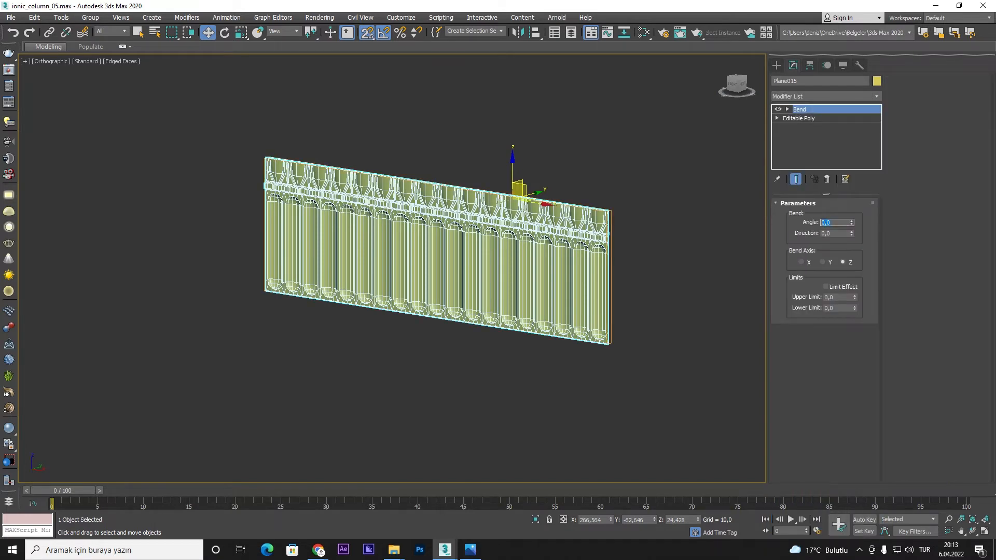
text(360)
key(Return)
click(801, 262)
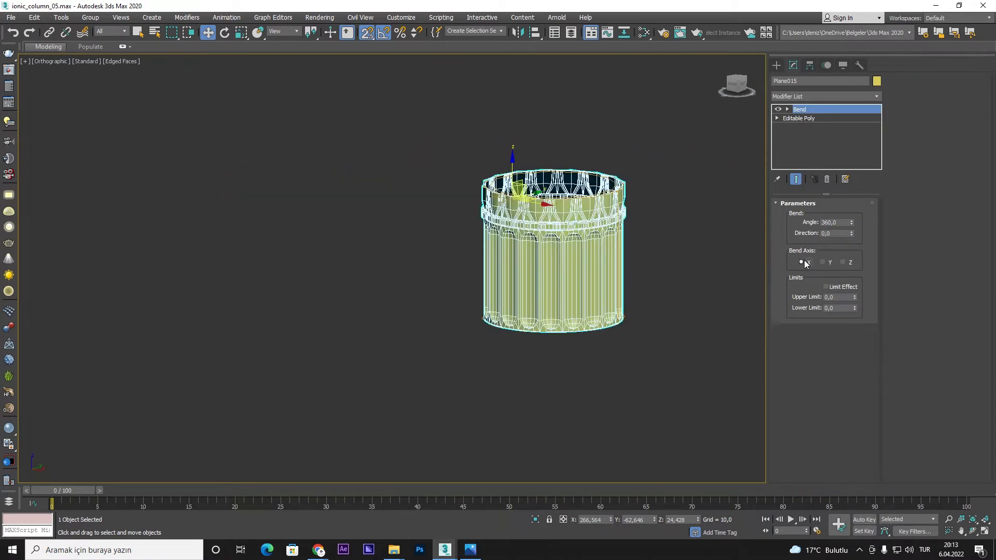
scroll(595, 219, up, 6)
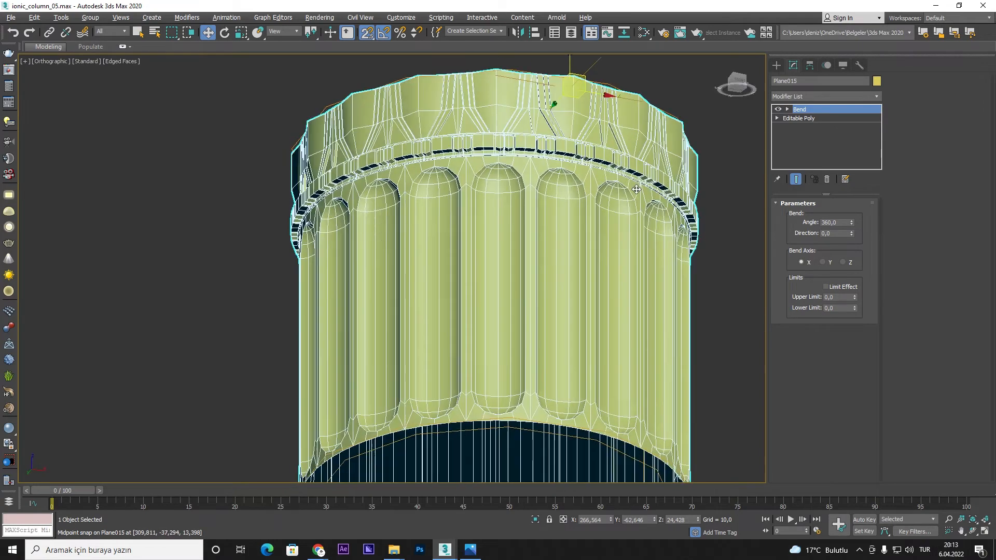
- Apply TurboSmooth with 2 iterations above the Bend on the column ring
right_click(818, 110)
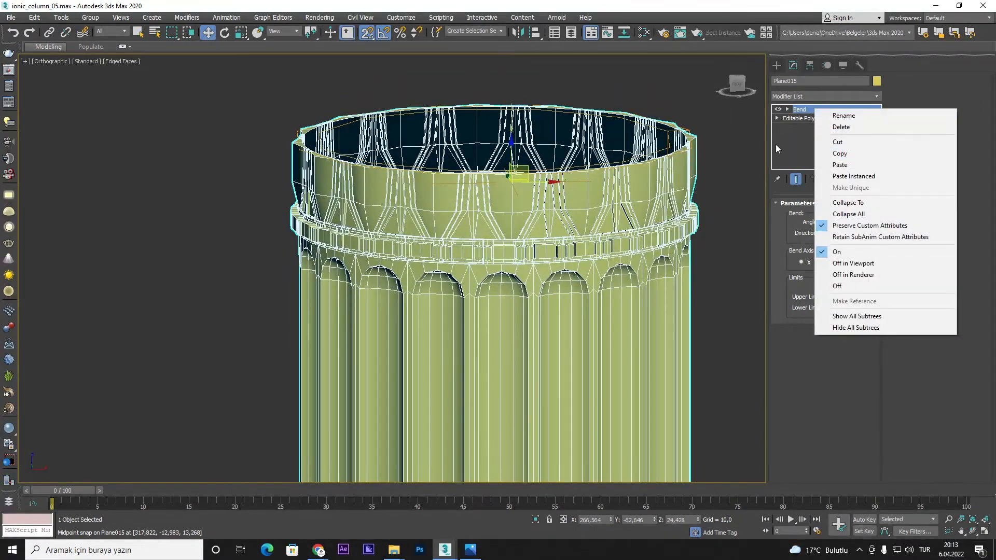
click(742, 155)
click(632, 157)
click(867, 98)
key(t)
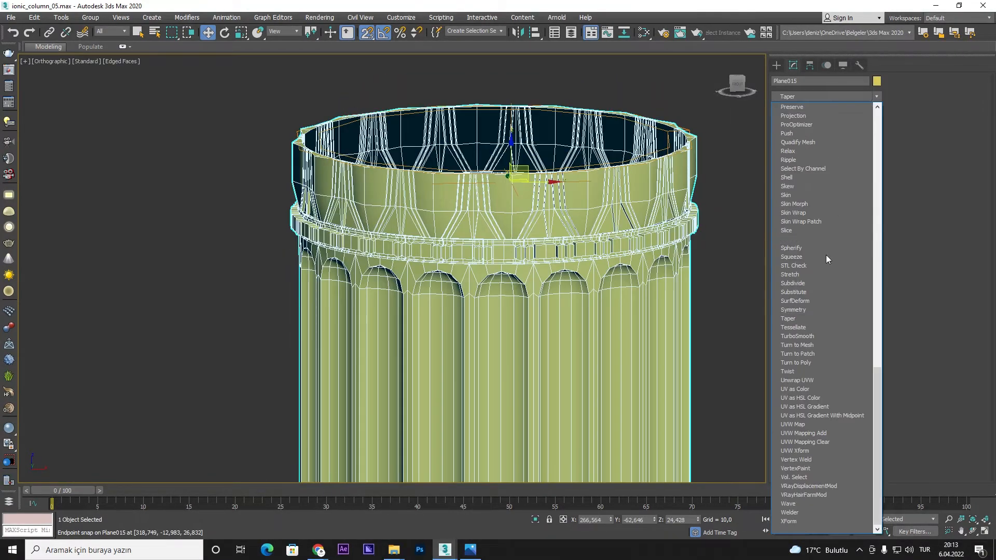
click(802, 336)
click(857, 219)
click(700, 279)
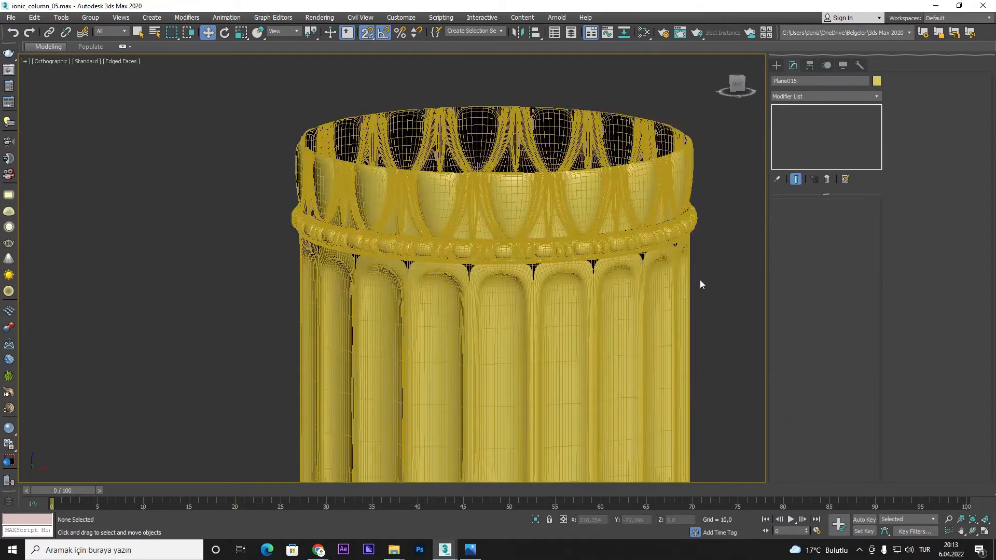
- Weld the vertices in the base Editable Poly to close the gaps between the flute panels, then return to the TurboSmooth level
scroll(583, 263, up, 6)
click(583, 263)
scroll(582, 263, down, 6)
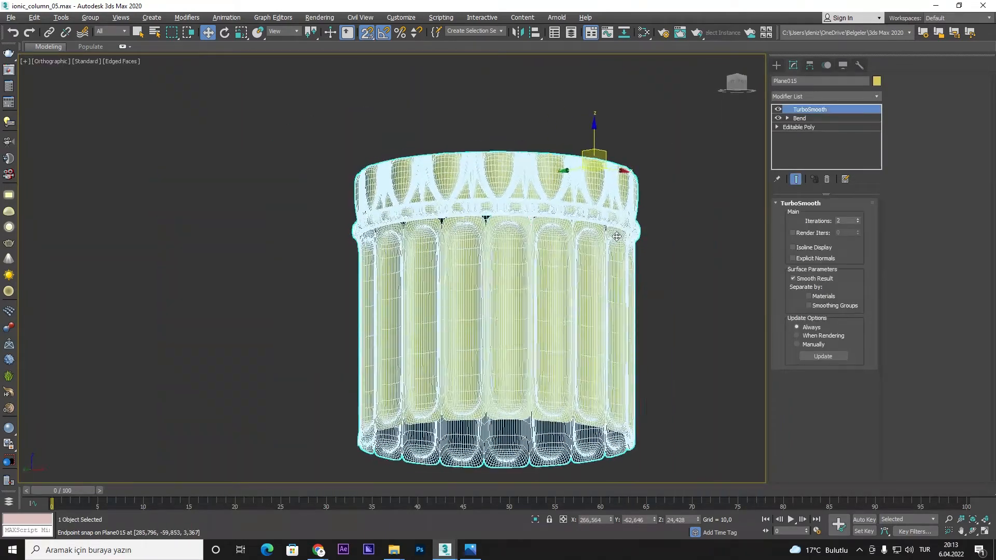
click(810, 128)
click(799, 215)
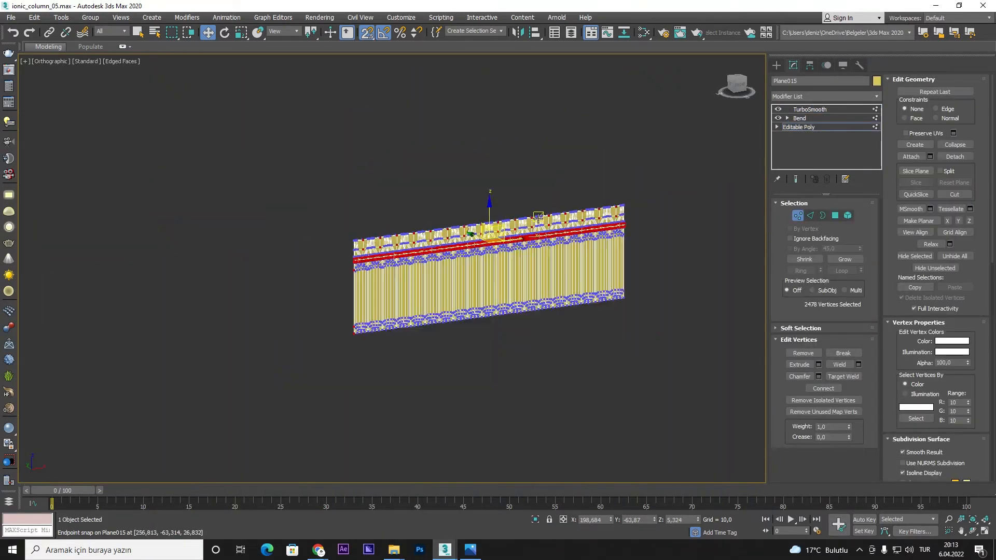
click(809, 109)
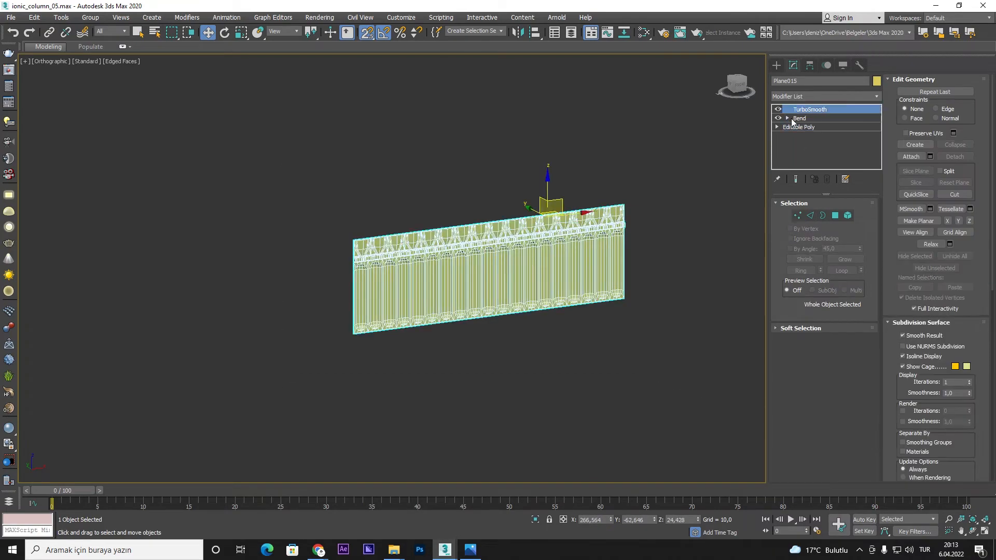
scroll(536, 216, up, 8)
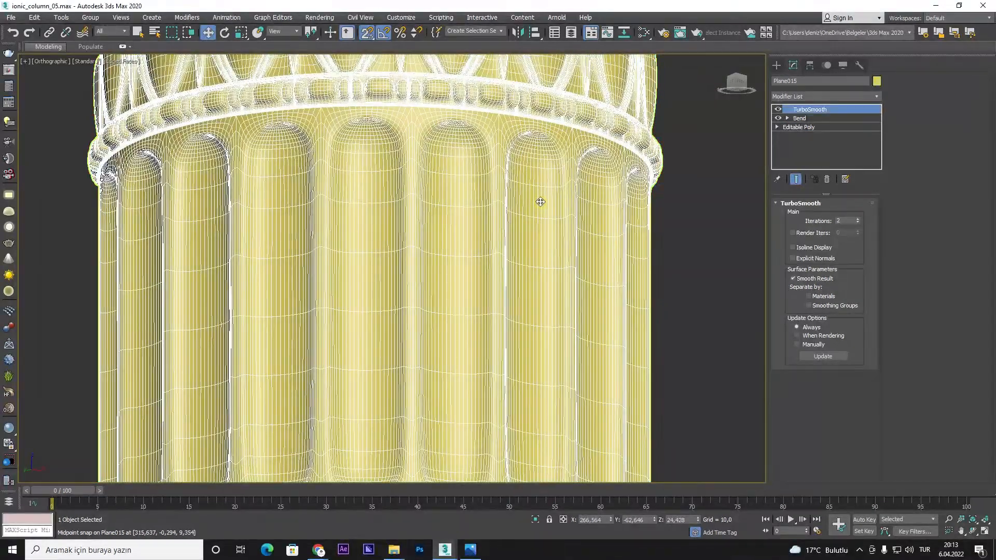
- Replace the TurboSmooth modifier with an Edit Poly modifier above the Bend
key(F4)
scroll(539, 204, down, 3)
alt+middle_drag(596, 187, 787, 217)
scroll(518, 195, up, 2)
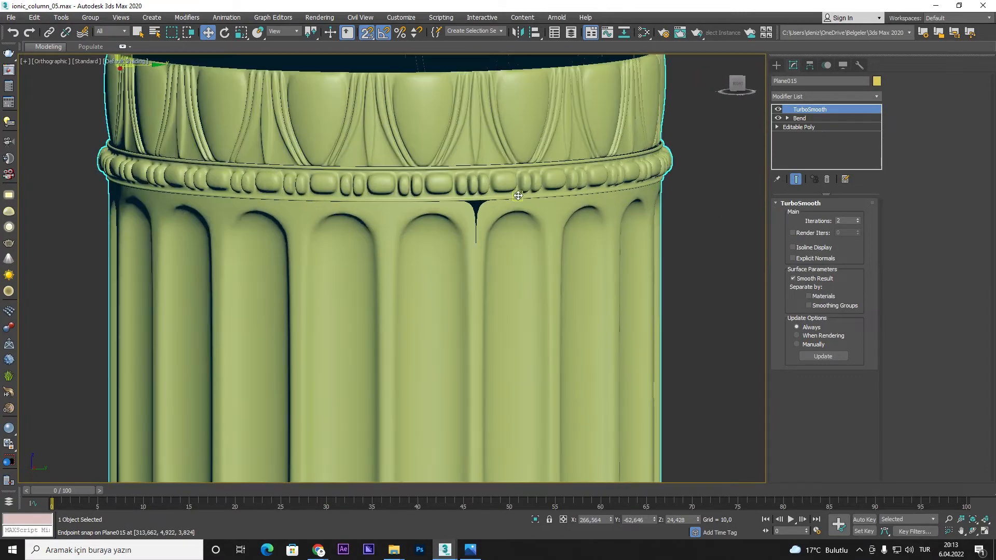
right_click(806, 110)
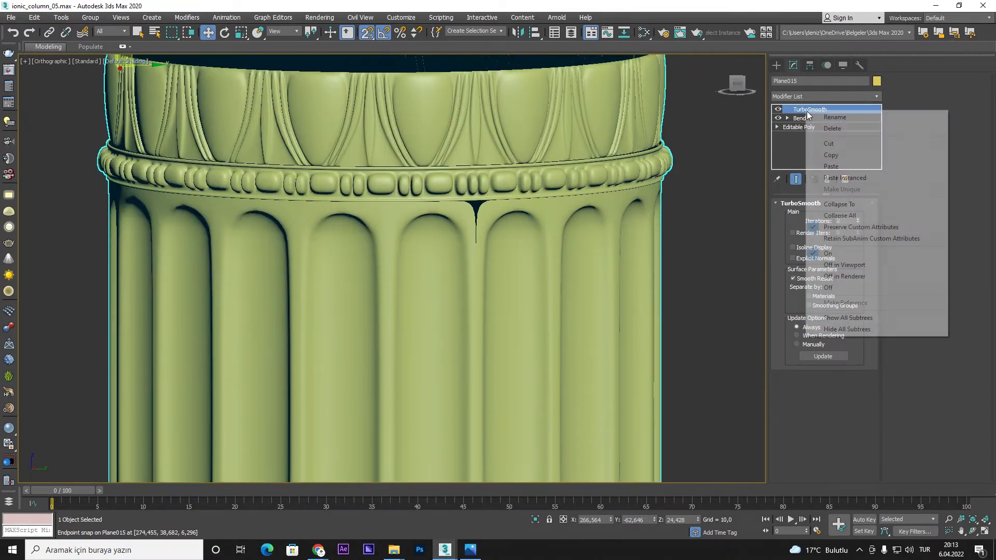
click(833, 143)
click(876, 98)
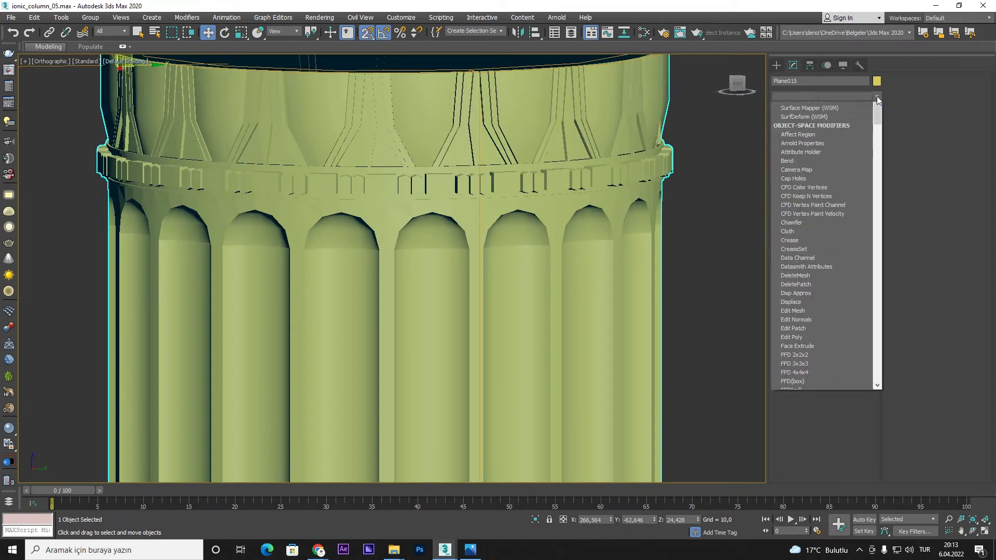
key(e)
click(799, 136)
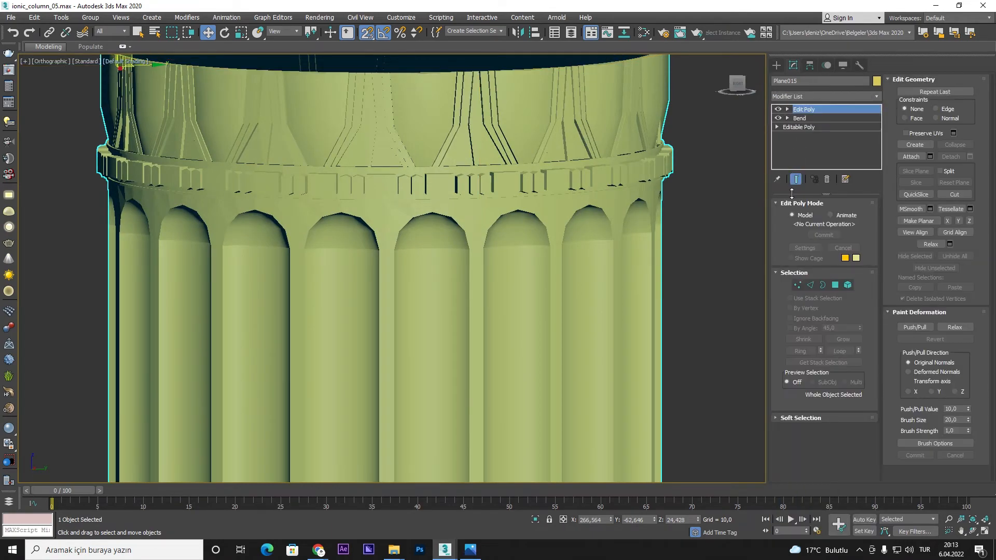
- Select all vertices in the Edit Poly modifier and weld them to close the seam where the ring's ends meet
key(F4)
click(794, 284)
scroll(490, 220, up, 5)
alt+middle_drag(490, 220, 381, 127)
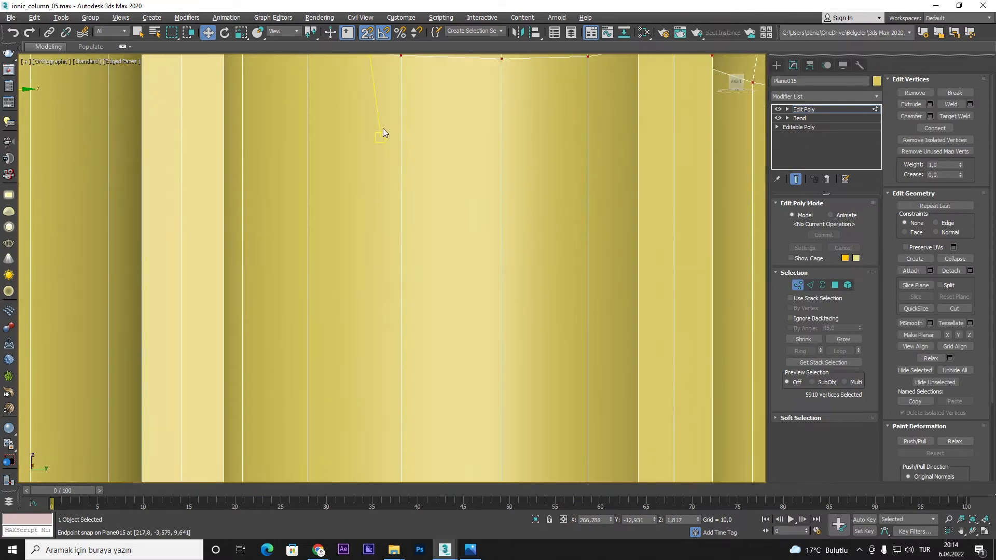
scroll(381, 127, down, 3)
scroll(372, 88, up, 8)
scroll(372, 89, down, 10)
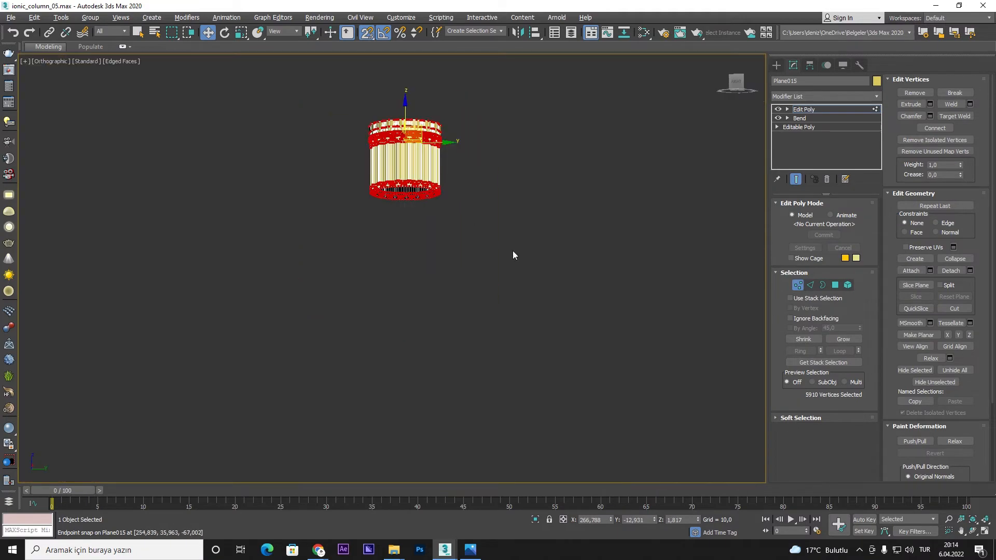
alt+middle_drag(381, 139, 384, 156)
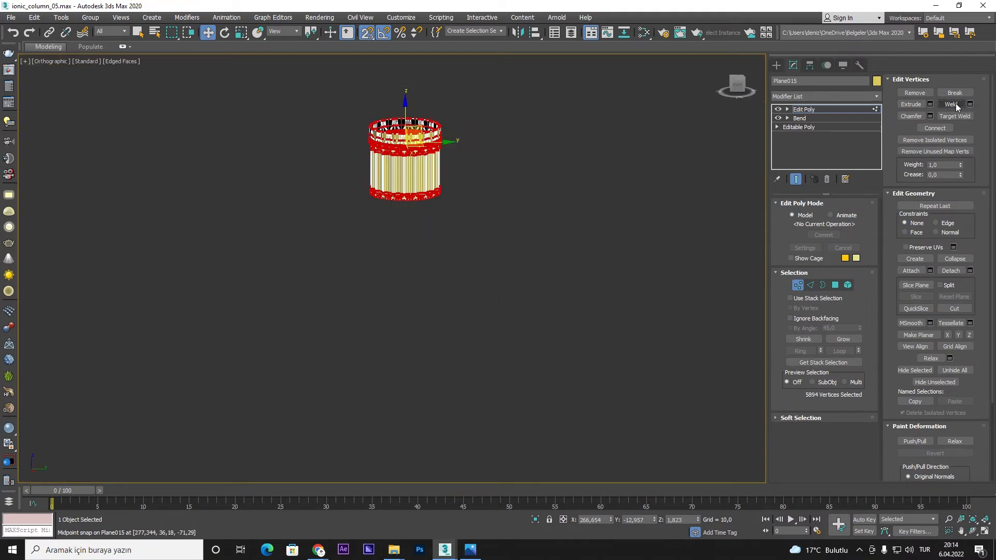
key(z)
click(797, 285)
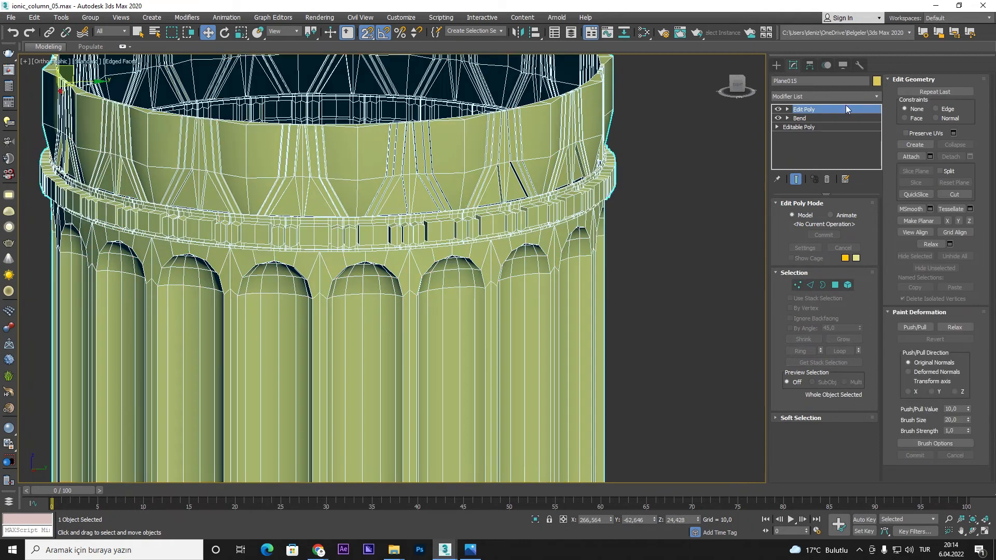
- Apply TurboSmooth with 2 iterations above the Edit Poly and check the closed seam in shaded view without edges
click(875, 97)
scroll(830, 311, down, 10)
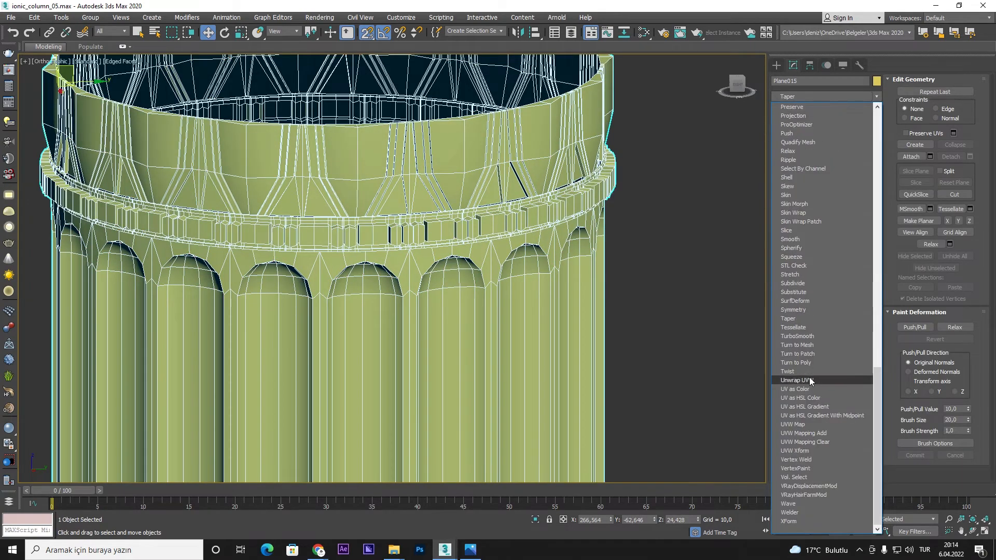
click(812, 378)
click(857, 219)
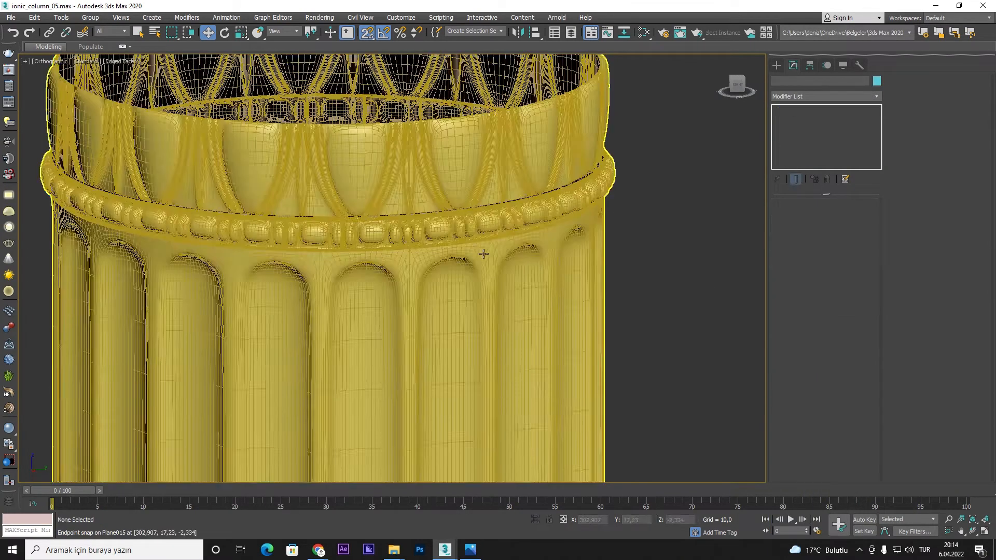
key(F4)
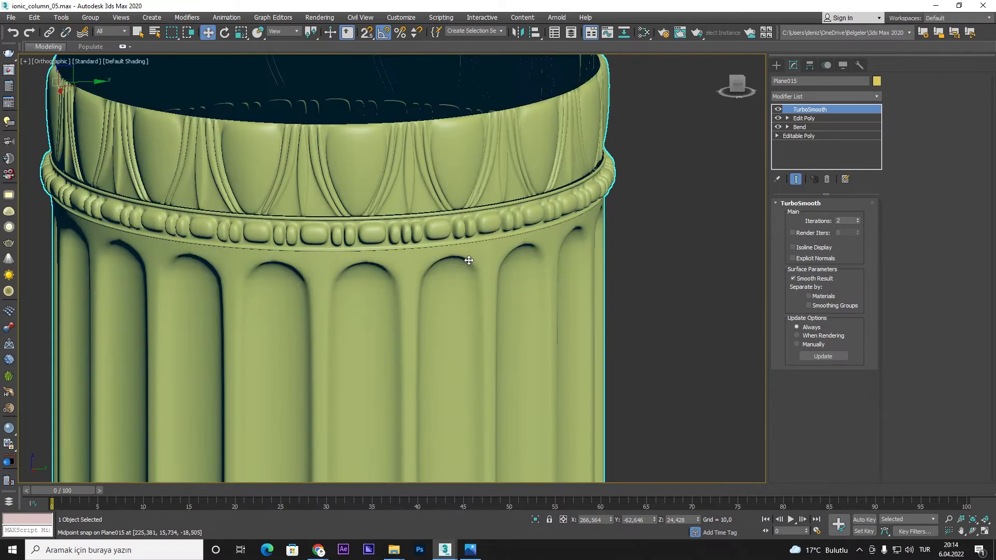
alt+middle_drag(474, 255, 493, 291)
scroll(502, 315, up, 5)
scroll(524, 309, down, 7)
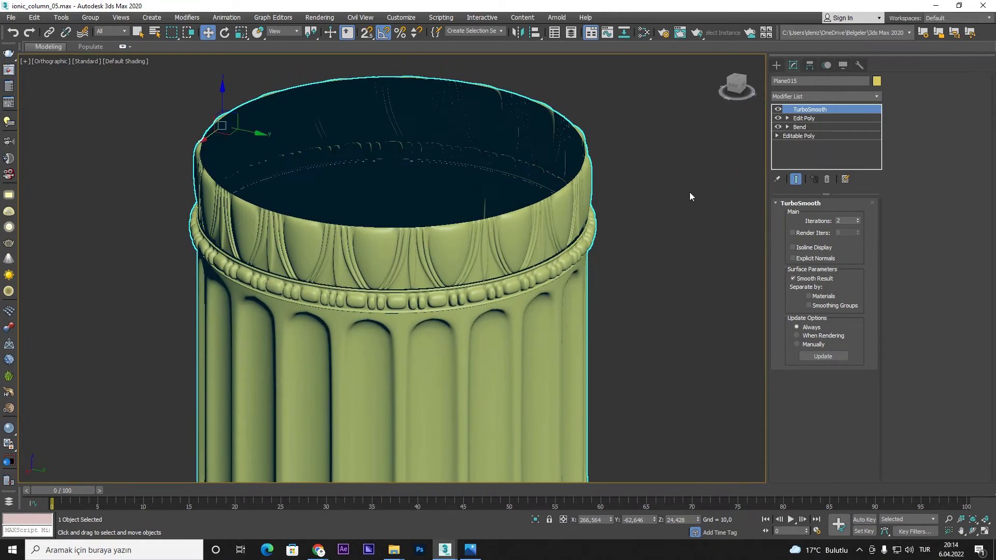
- Switch off the TurboSmooth, Edit Poly and Bend modifiers to show the ring as a flat strip
click(805, 136)
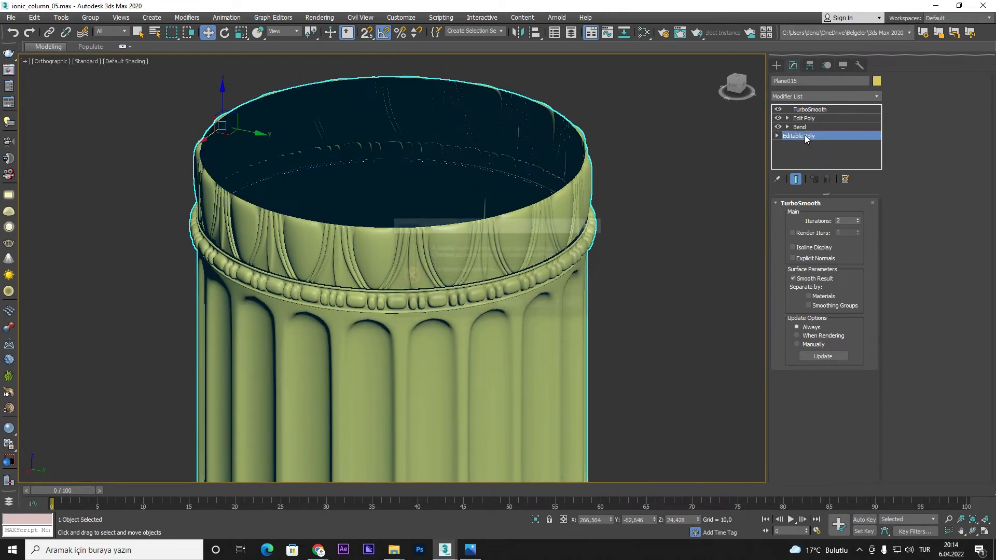
click(588, 220)
click(796, 127)
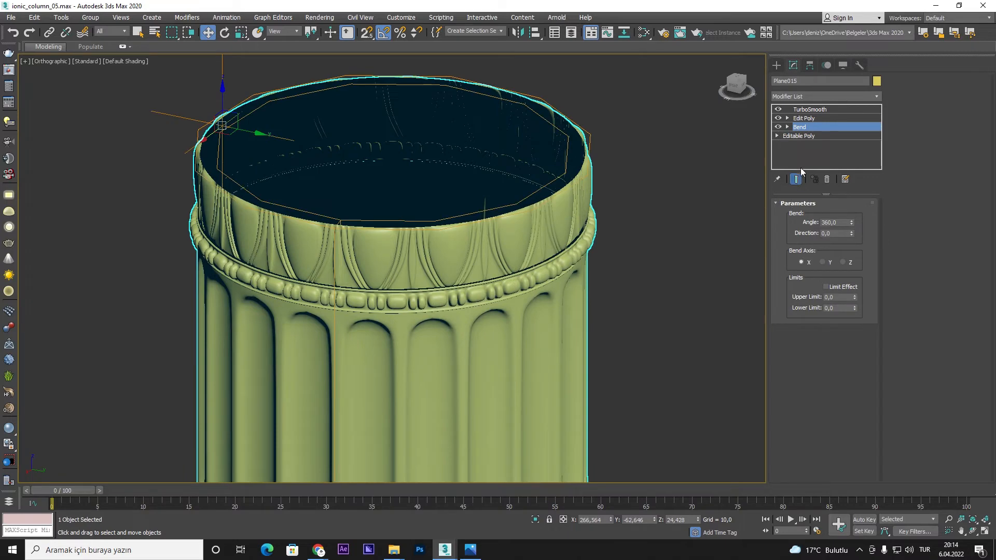
click(802, 120)
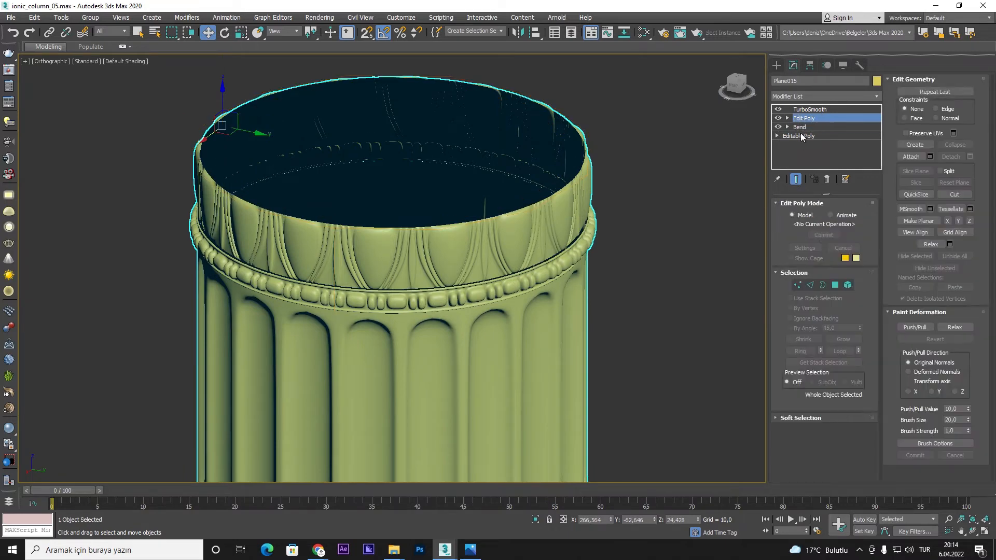
click(823, 285)
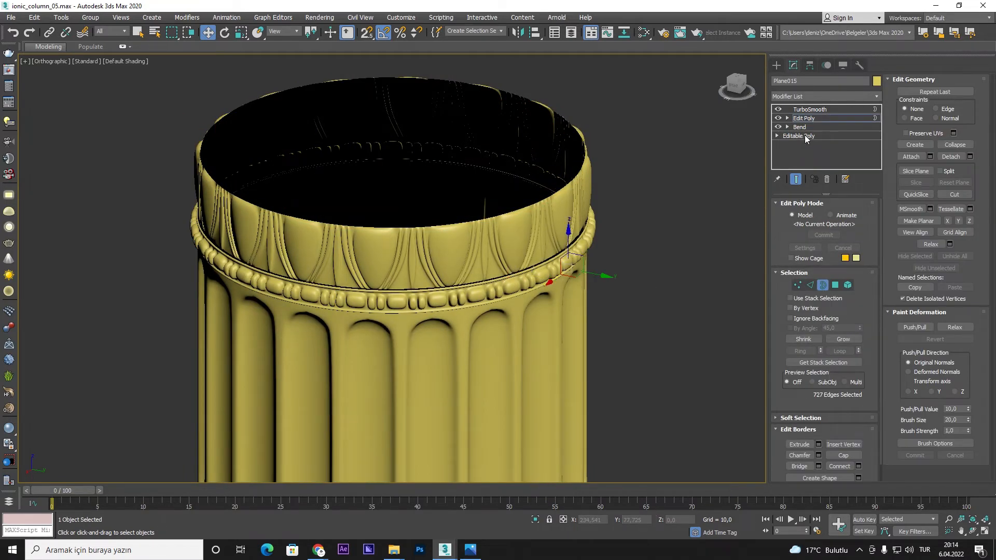
click(778, 110)
click(778, 118)
click(778, 127)
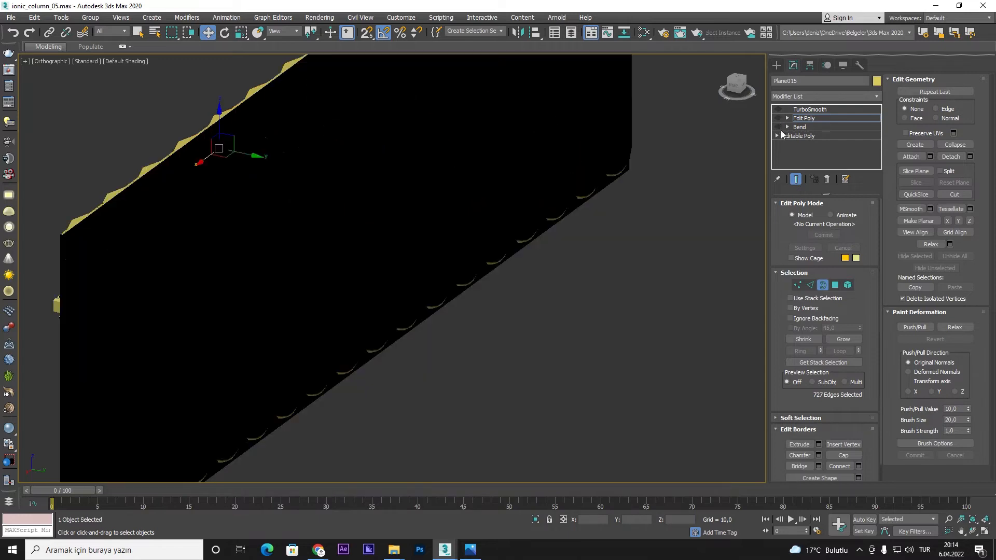
- Show edged faces and select the edge loop along the bead band's upper rim at edge level
click(810, 285)
scroll(593, 247, down, 5)
alt+middle_drag(593, 247, 701, 233)
scroll(398, 243, up, 6)
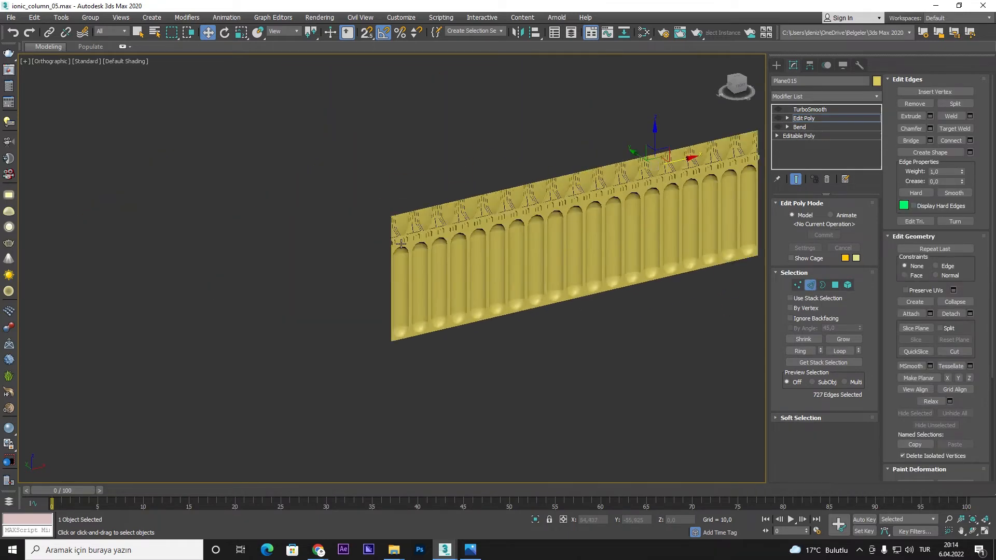
key(F4)
scroll(399, 243, up, 8)
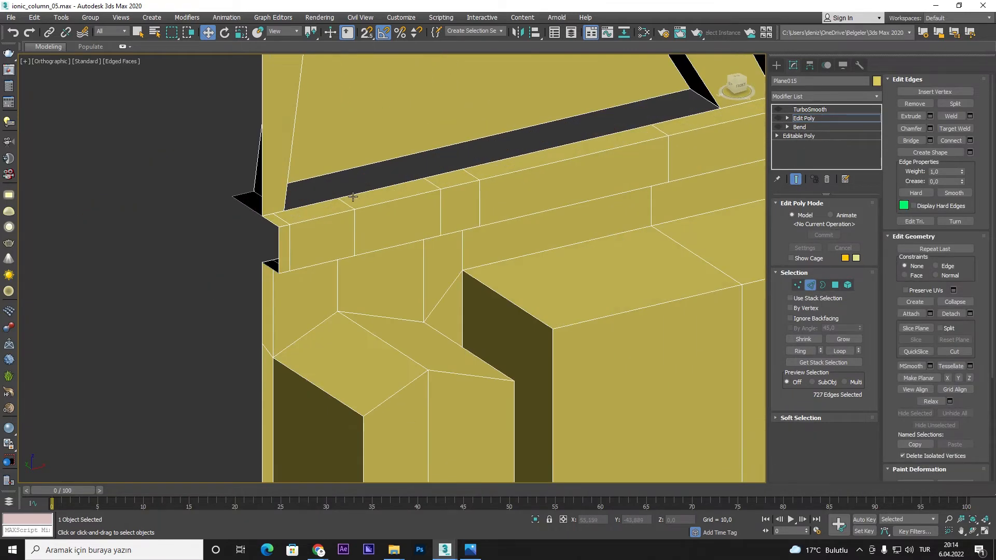
scroll(398, 209, down, 4)
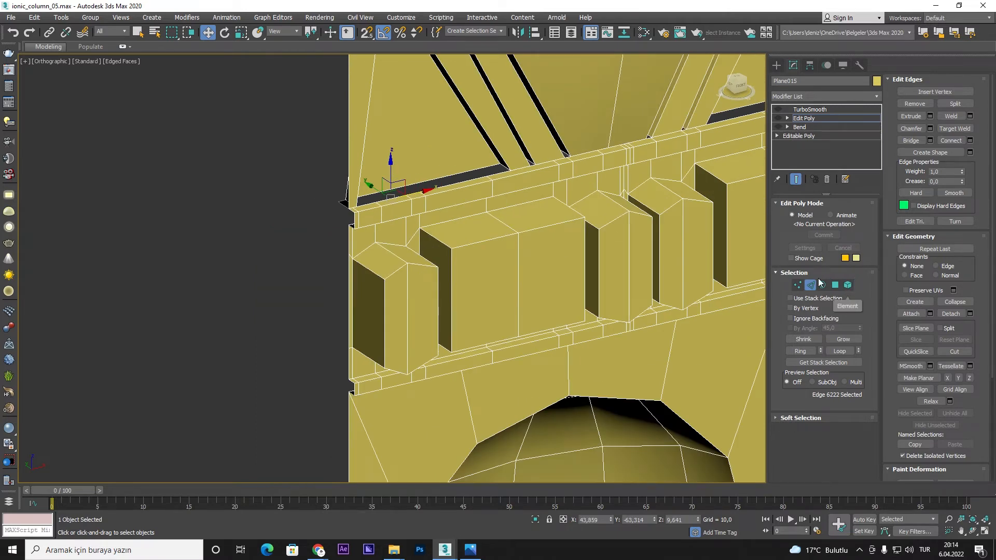
scroll(730, 320, down, 4)
scroll(319, 296, up, 8)
scroll(281, 289, down, 12)
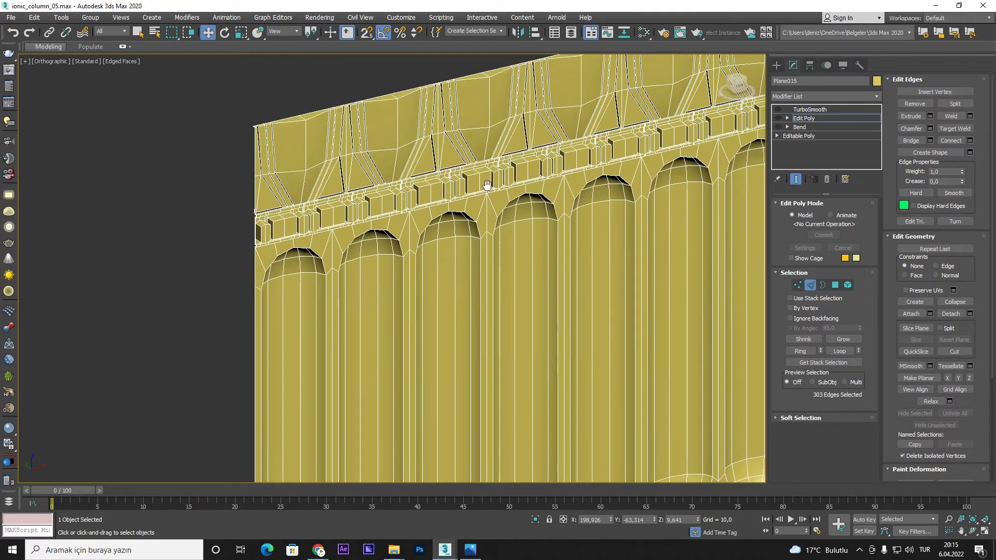
scroll(566, 176, up, 10)
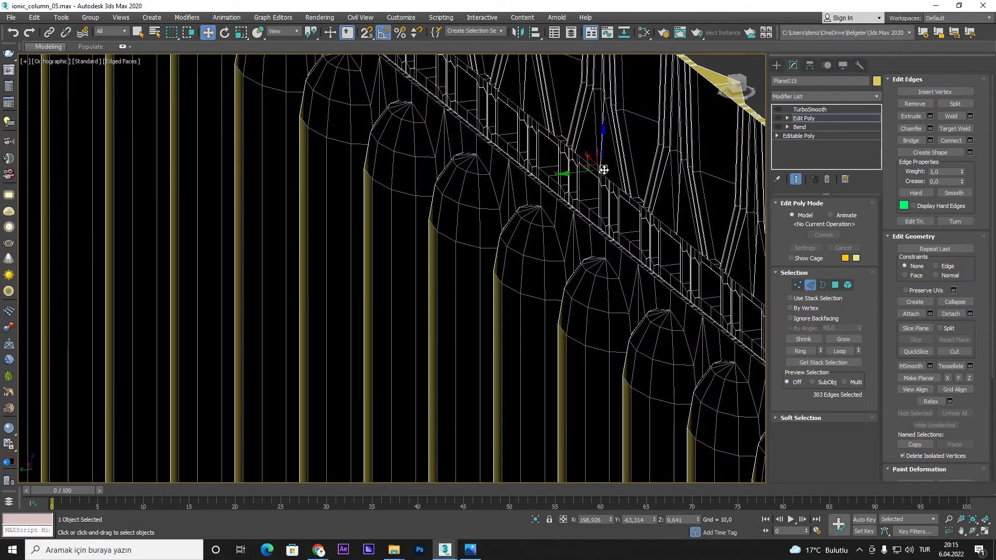
- Re-enable the Edit Poly modifier and move the bead band's selected upper rim edges inward to cover the gaps beneath the egg panels
scroll(557, 174, down, 10)
scroll(588, 199, up, 6)
scroll(716, 203, down, 2)
scroll(630, 217, up, 12)
scroll(576, 179, down, 6)
alt+middle_drag(579, 185, 535, 6)
scroll(336, 227, up, 7)
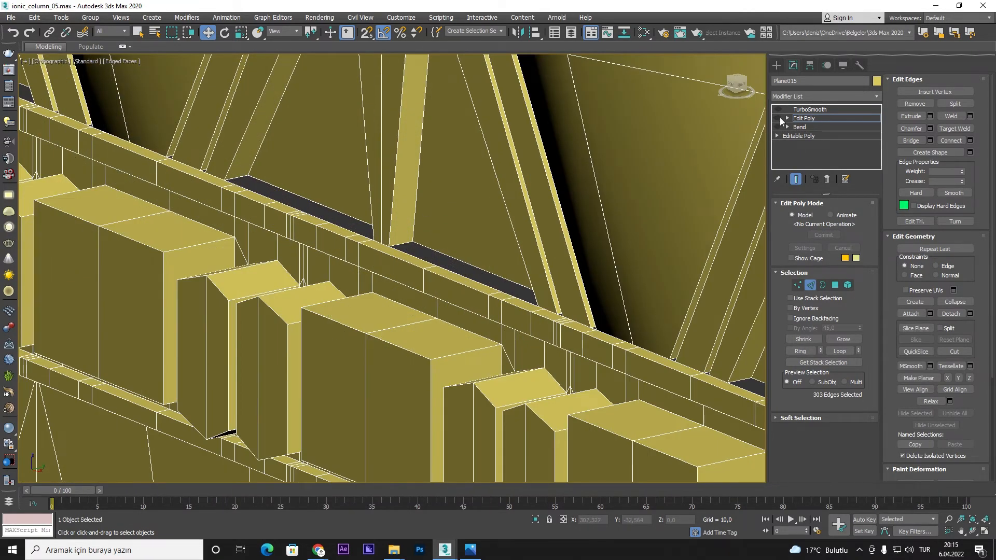
scroll(453, 279, down, 5)
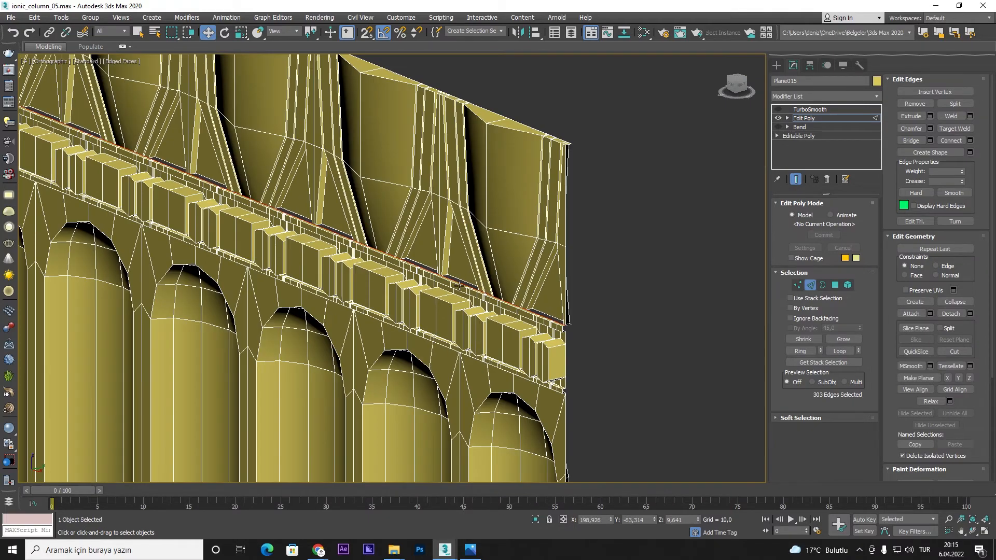
scroll(267, 245, down, 4)
scroll(208, 250, up, 9)
scroll(208, 250, down, 3)
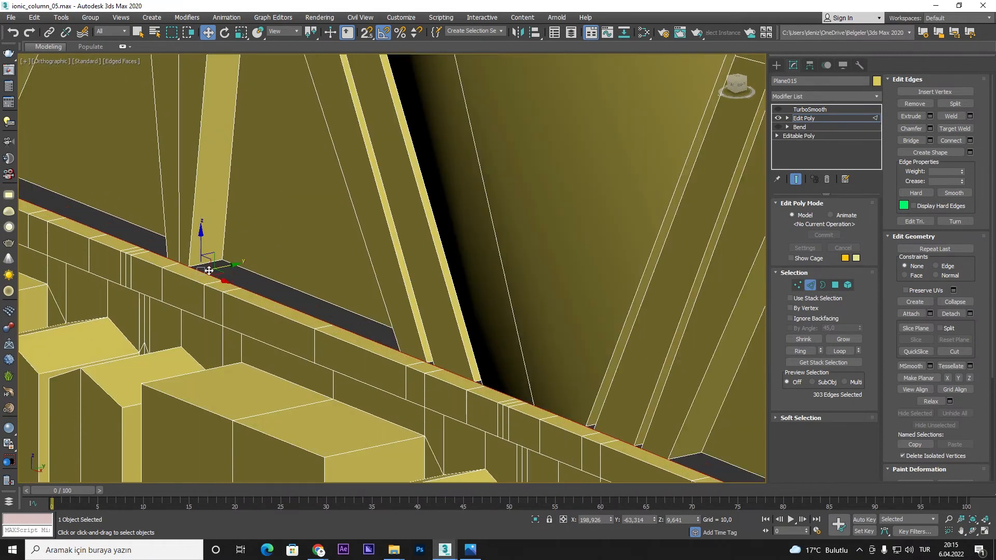
scroll(281, 259, down, 4)
scroll(280, 263, down, 3)
scroll(664, 155, up, 10)
click(661, 193)
- Examine the edges and the joint between the bead band's lower rim and the flute panels at the strip's end
scroll(661, 193, down, 6)
alt+middle_drag(660, 193, 541, 245)
alt+middle_drag(541, 245, 512, 234)
scroll(583, 245, up, 8)
click(383, 258)
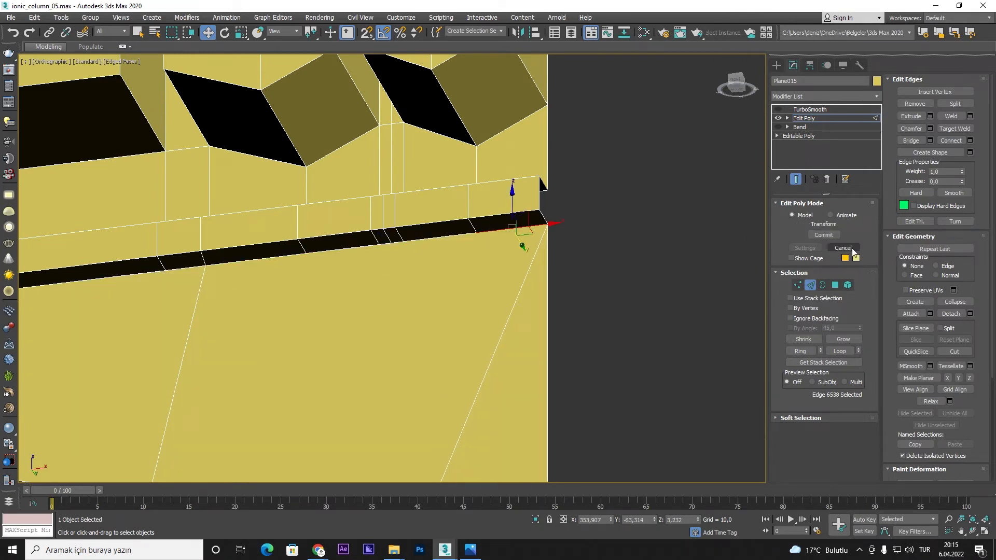
alt+middle_drag(546, 274, 277, 308)
scroll(625, 193, up, 4)
scroll(396, 249, down, 8)
alt+middle_drag(396, 252, 498, 223)
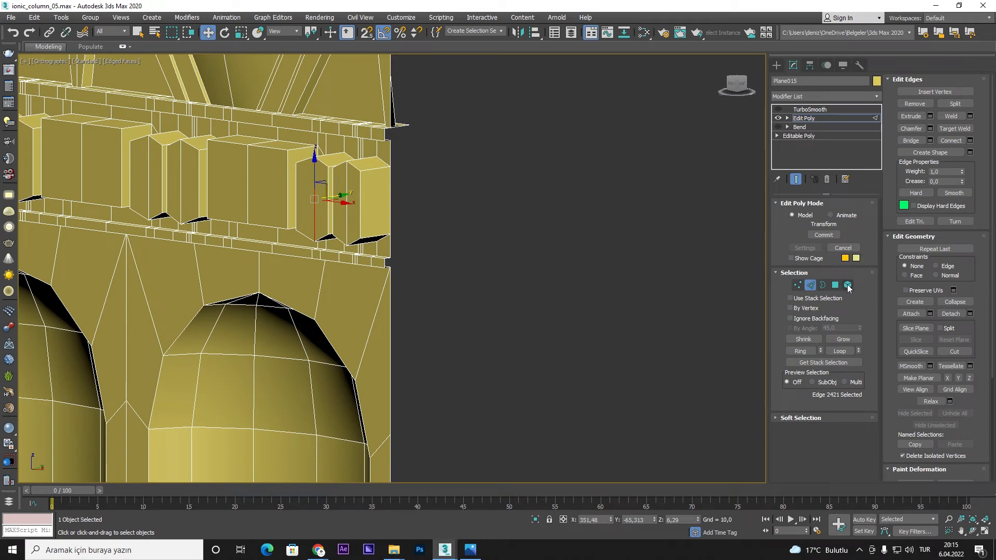
- Select the whole bead band as an element and detach it as a separate object
click(848, 285)
click(391, 189)
alt+middle_drag(391, 189, 380, 182)
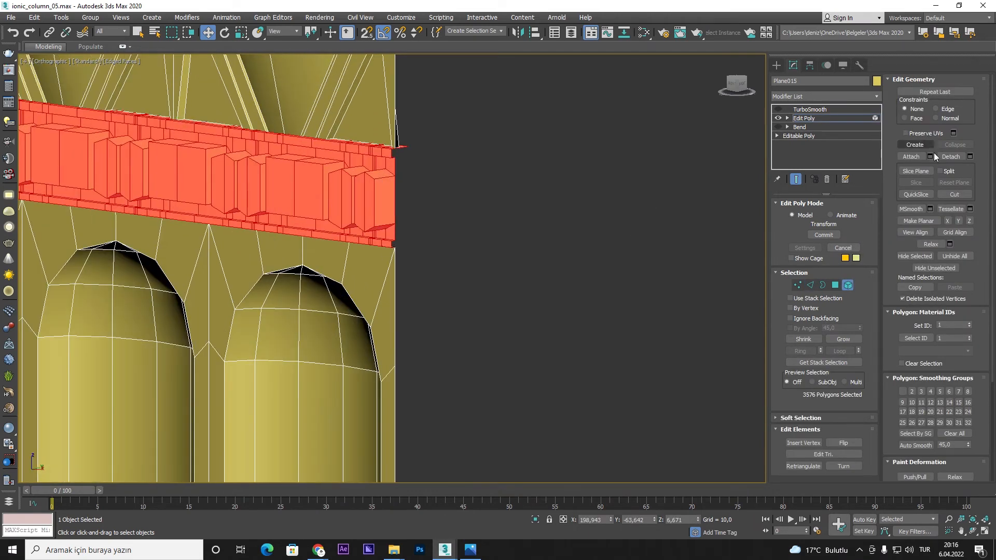
click(950, 156)
click(846, 285)
- Select the detached bead band and work on the edge loop along its lower back rim
click(294, 174)
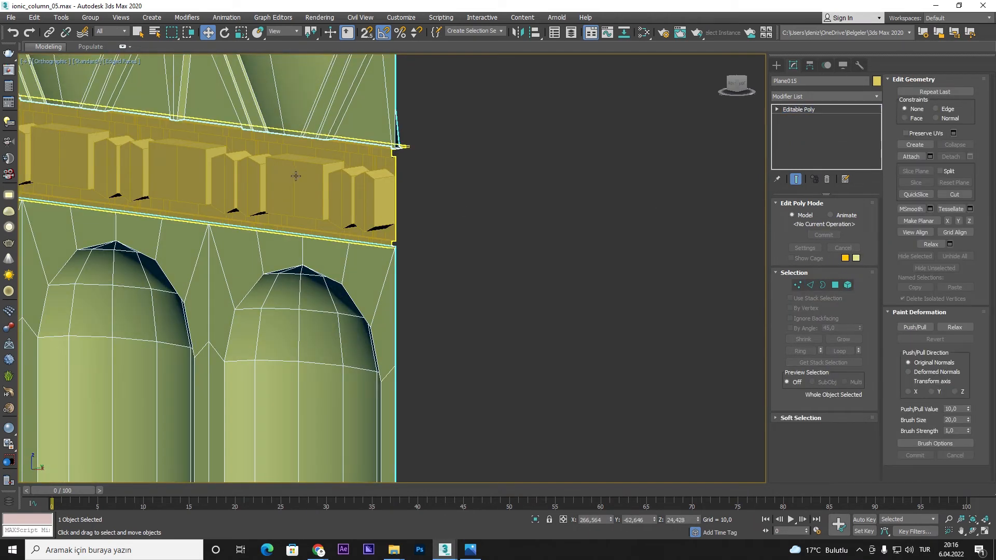
click(810, 215)
scroll(385, 247, up, 8)
scroll(444, 251, down, 3)
click(444, 250)
alt+middle_drag(447, 251, 418, 271)
click(842, 271)
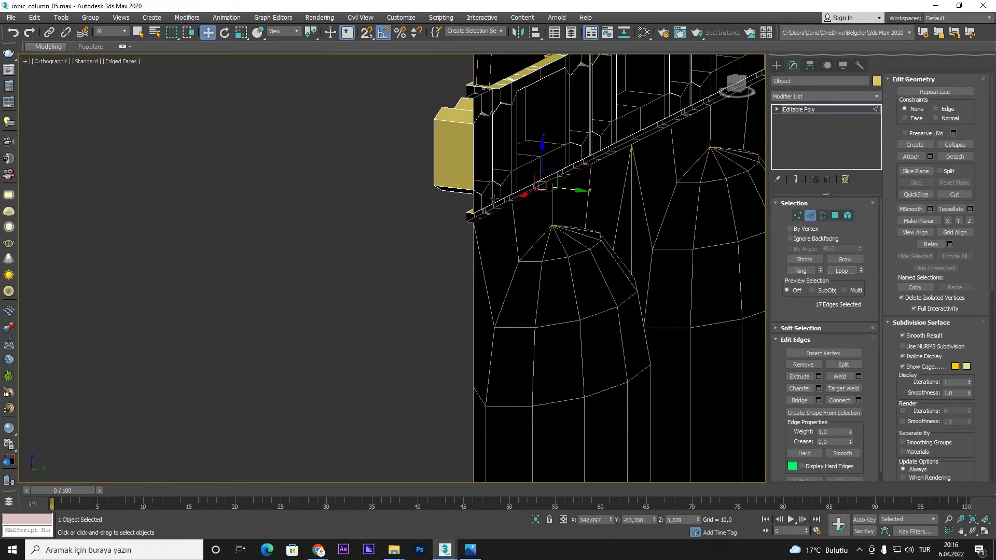
alt+middle_drag(493, 213, 517, 203)
scroll(413, 249, down, 5)
alt+middle_drag(415, 234, 555, 214)
click(810, 215)
- Attach the bead band back to the column strip at the Edit Poly level, then re-enable Bend and TurboSmooth
click(484, 250)
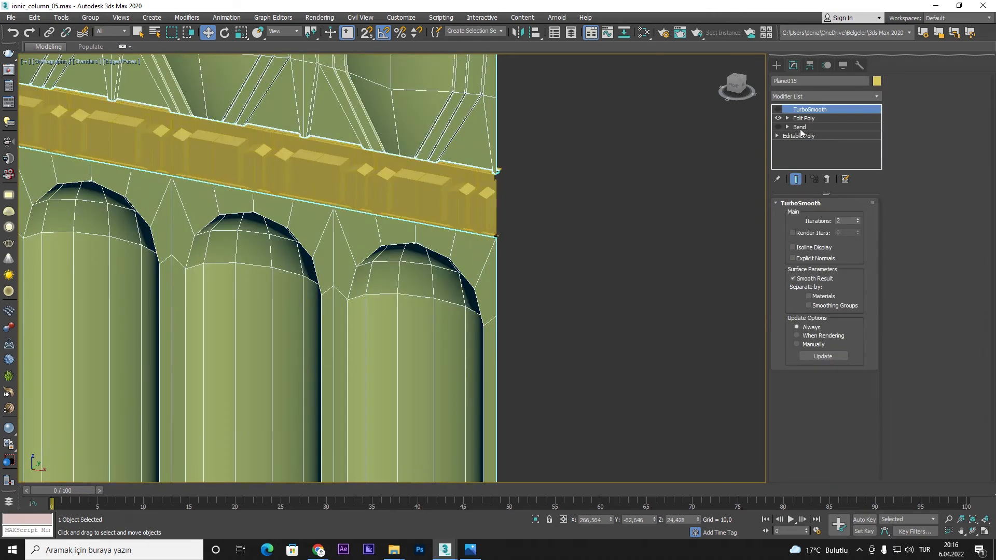
click(483, 221)
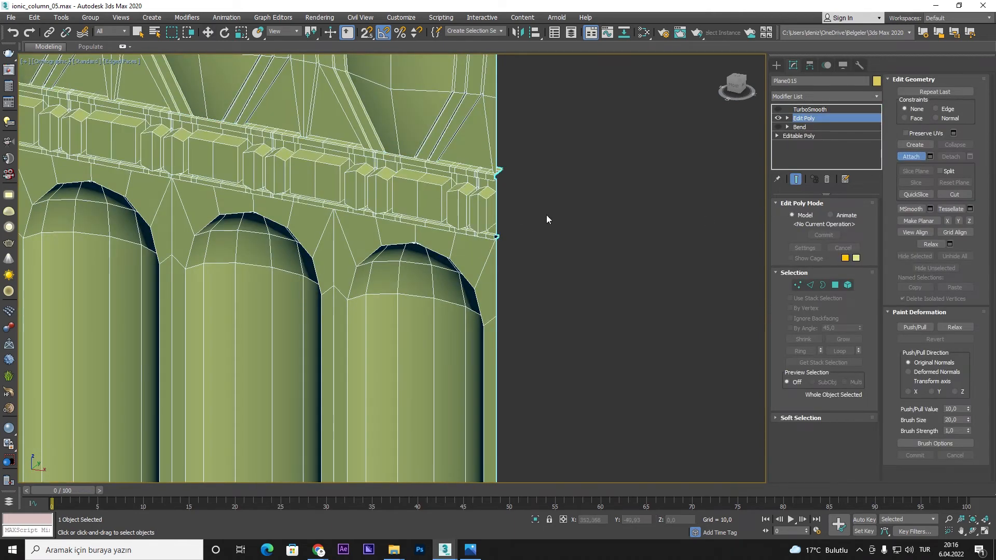
click(778, 127)
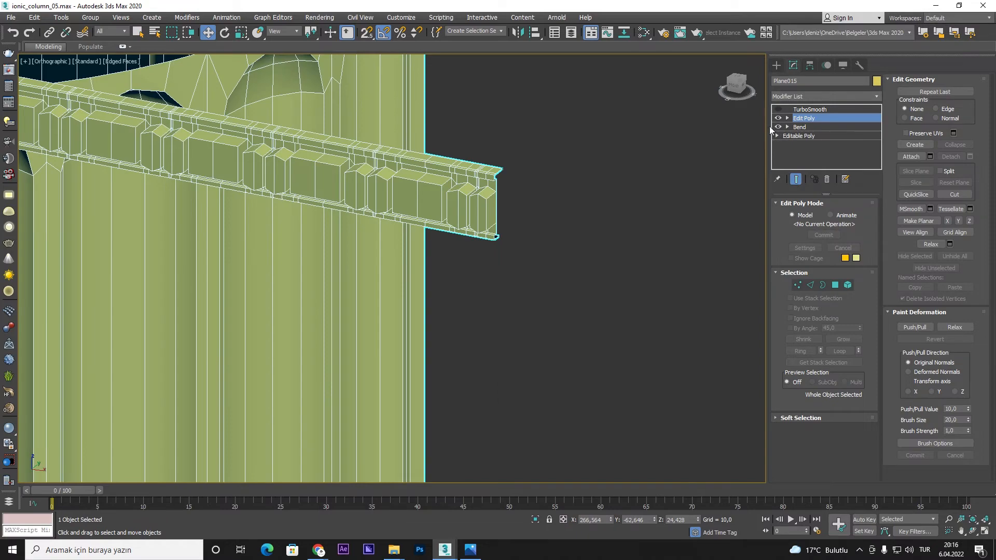
scroll(587, 214, down, 5)
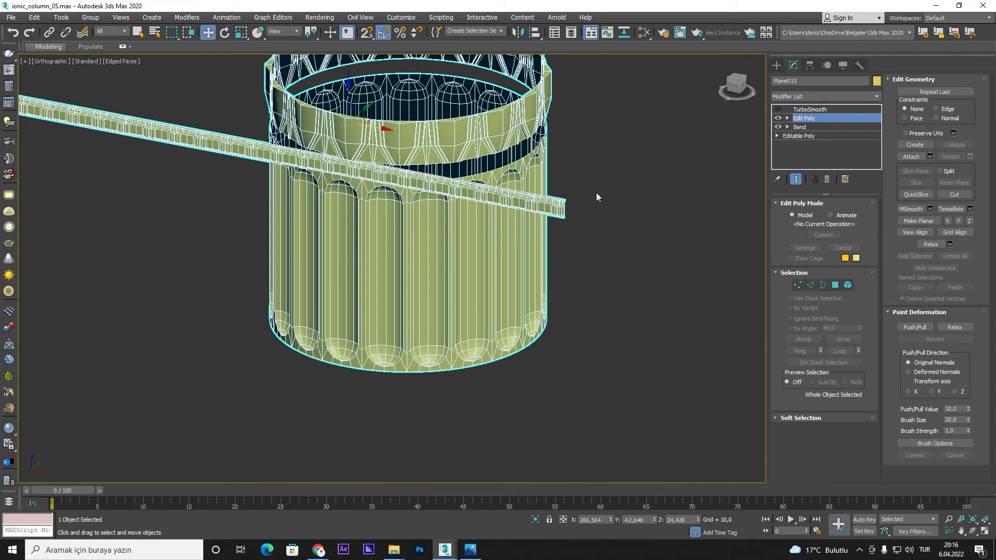
scroll(583, 192, up, 2)
click(777, 109)
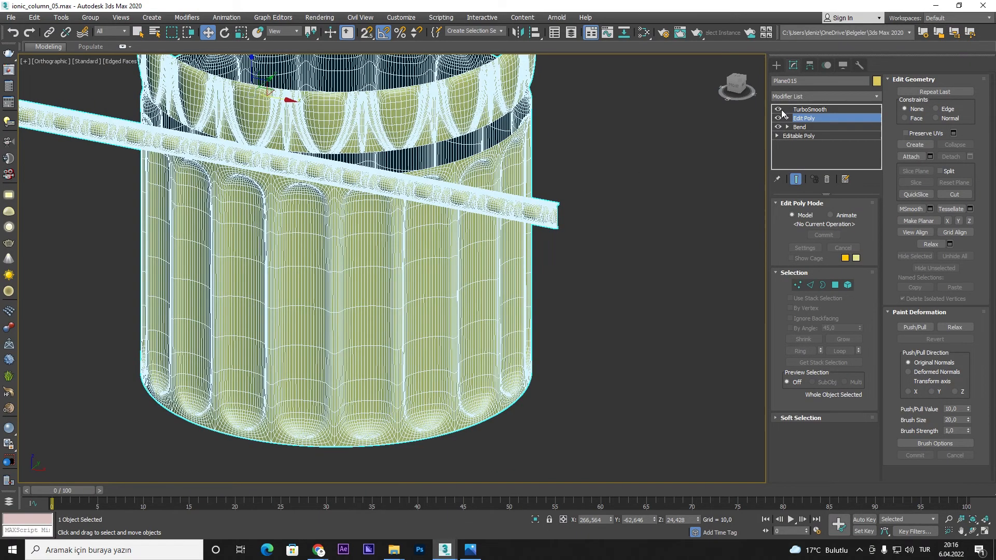
- Move the Edit Poly modifier below the Bend so the bead band bends too, and check the joint in shaded view without edges
click(802, 109)
drag(800, 138, 799, 135)
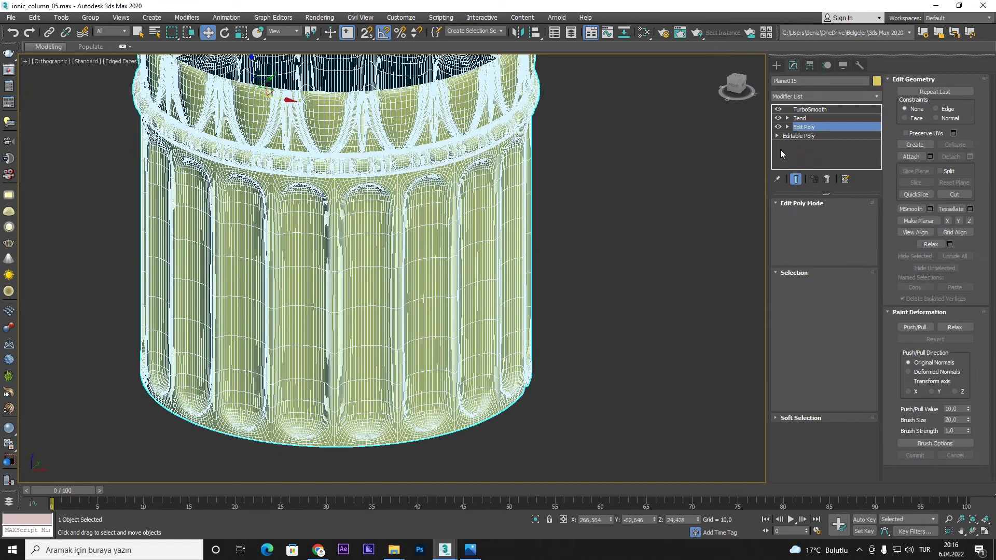
scroll(607, 178, up, 4)
scroll(606, 178, down, 4)
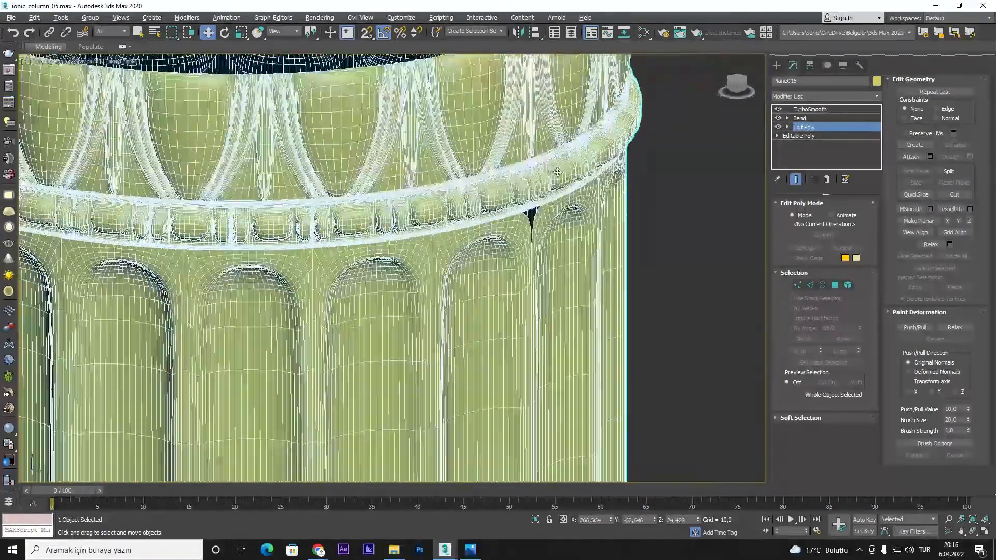
scroll(520, 194, up, 4)
key(F4)
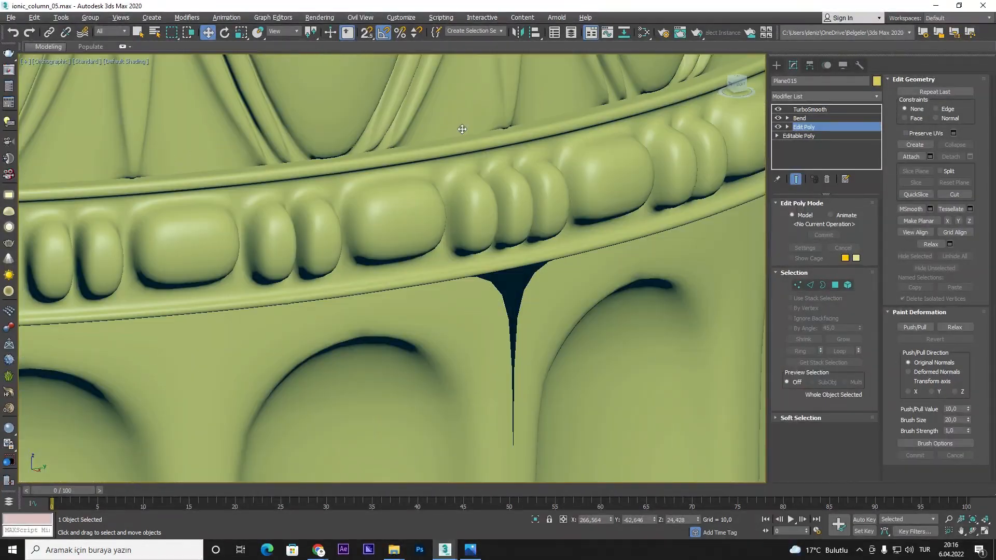
scroll(461, 128, down, 10)
scroll(566, 193, up, 5)
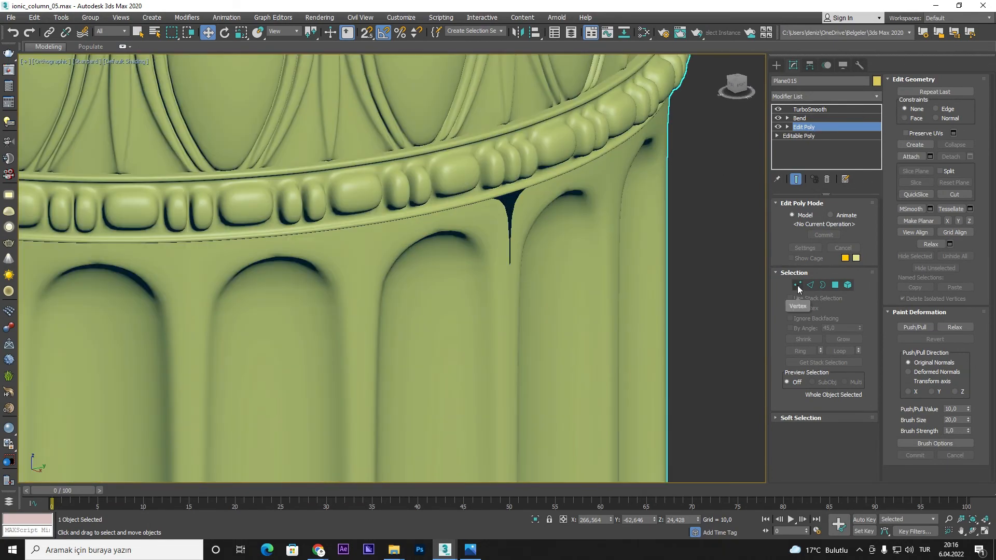
- Add a second Edit Poly modifier above the Bend and below the TurboSmooth
click(861, 118)
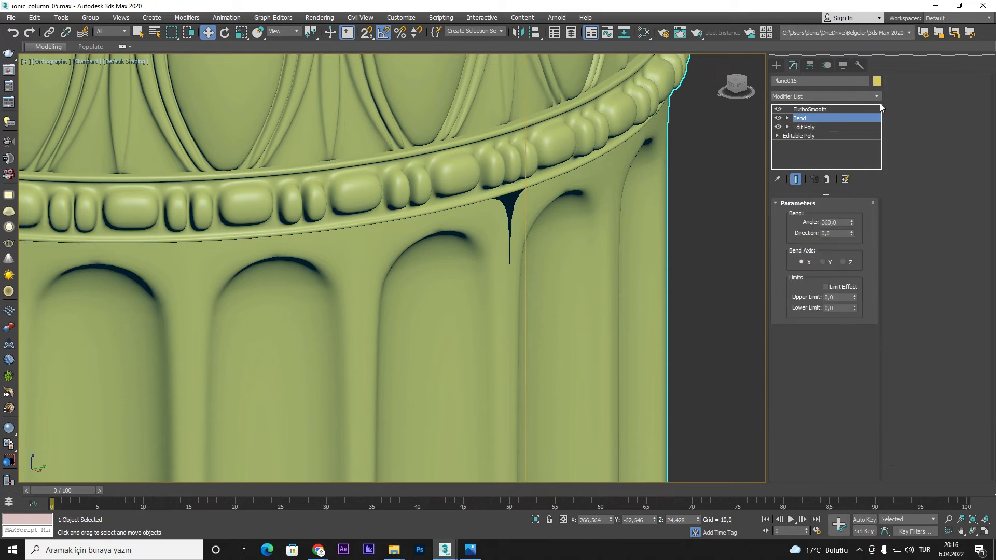
click(875, 96)
key(e)
click(794, 135)
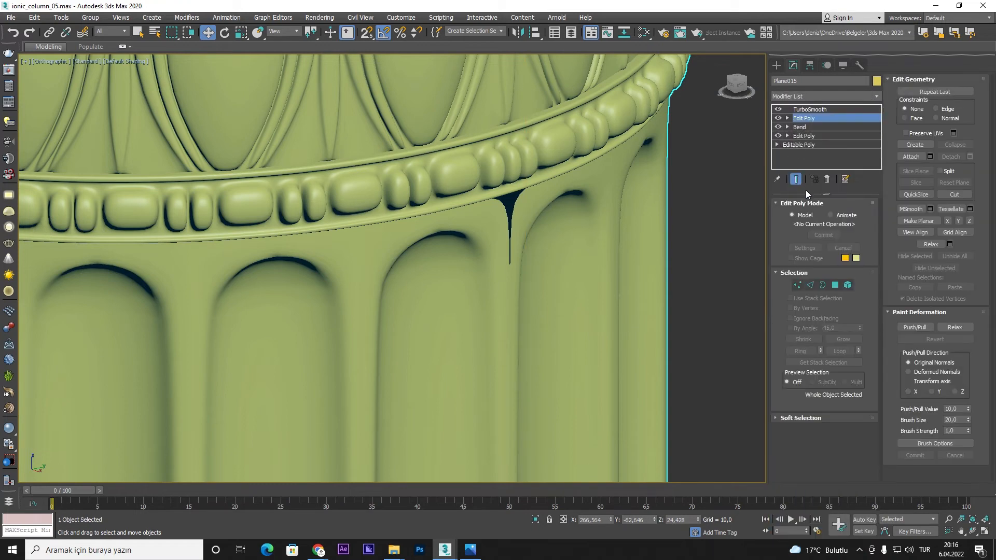
- Switch TurboSmooth off, weld all vertices in the new Edit Poly to close the ring's seam, and switch TurboSmooth back on
click(778, 109)
click(797, 285)
key(ctrl+a)
key(z)
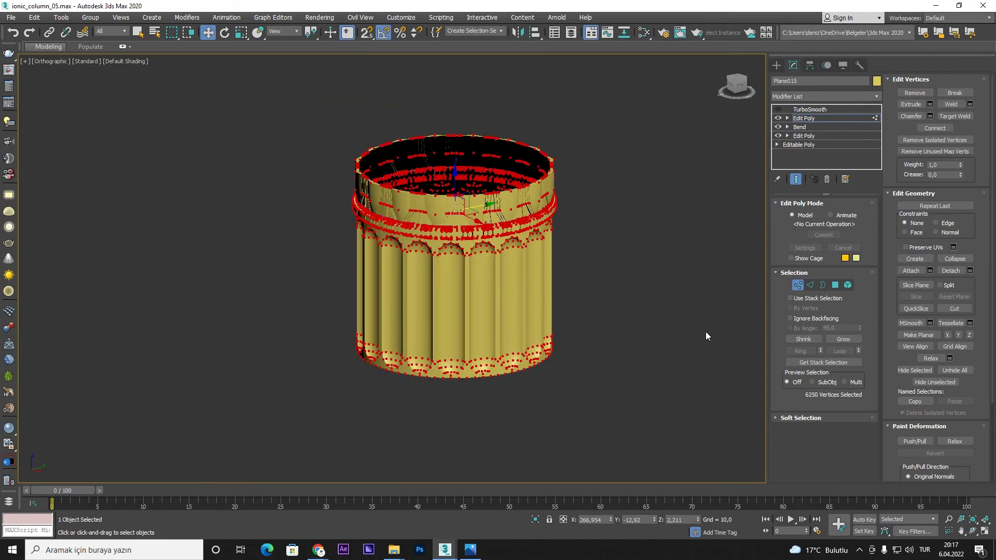
click(799, 287)
click(778, 109)
- Check the smoothed column's seam with and without edges, then frame the ring in the front view
scroll(525, 234, up, 8)
key(F4)
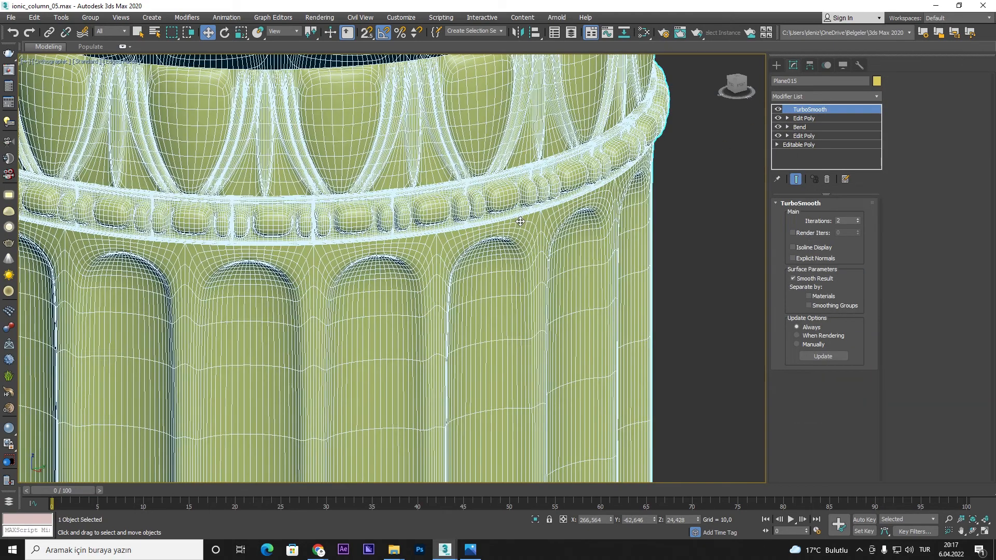
key(F4)
scroll(520, 221, down, 2)
alt+middle_drag(520, 221, 568, 187)
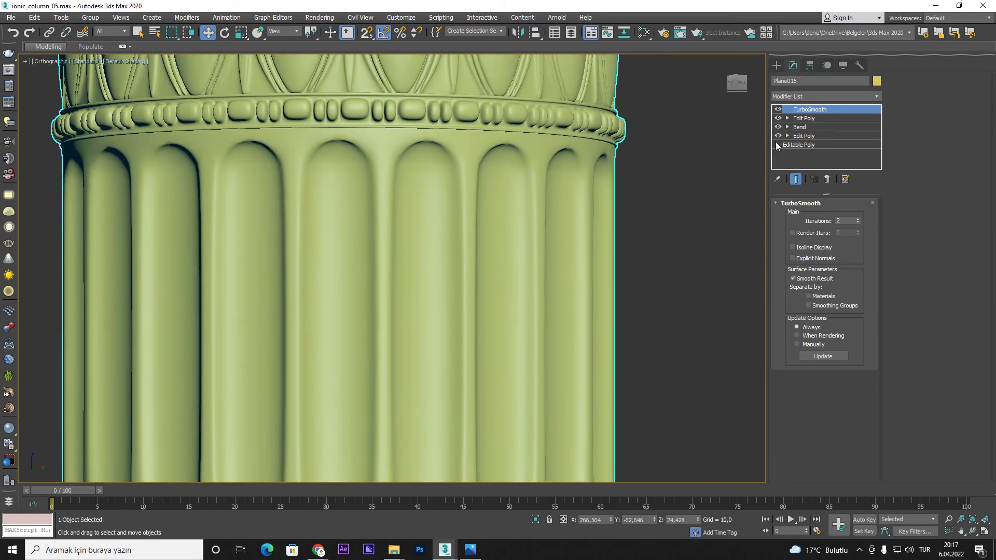
scroll(642, 220, down, 5)
alt+middle_drag(642, 220, 656, 218)
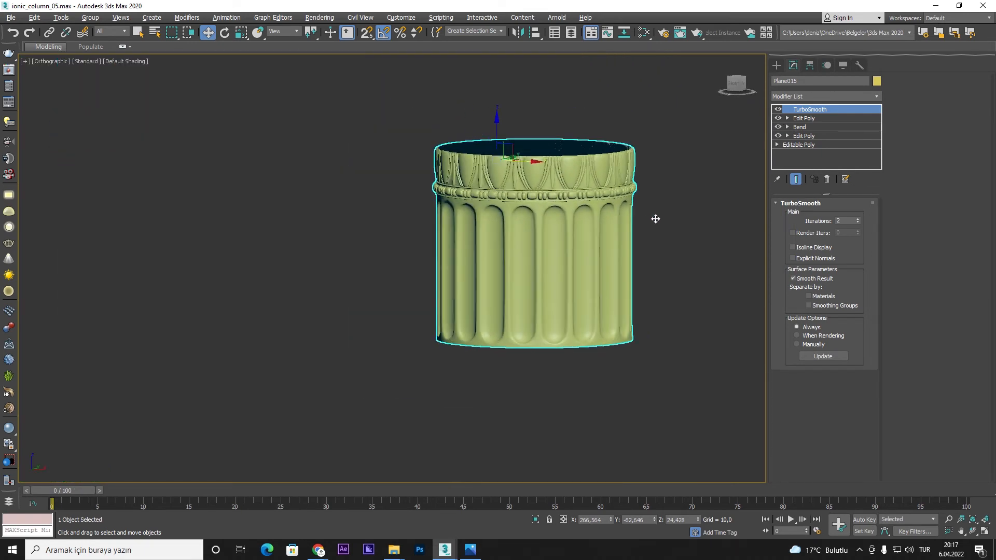
key(f)
key(z)
scroll(581, 223, down, 3)
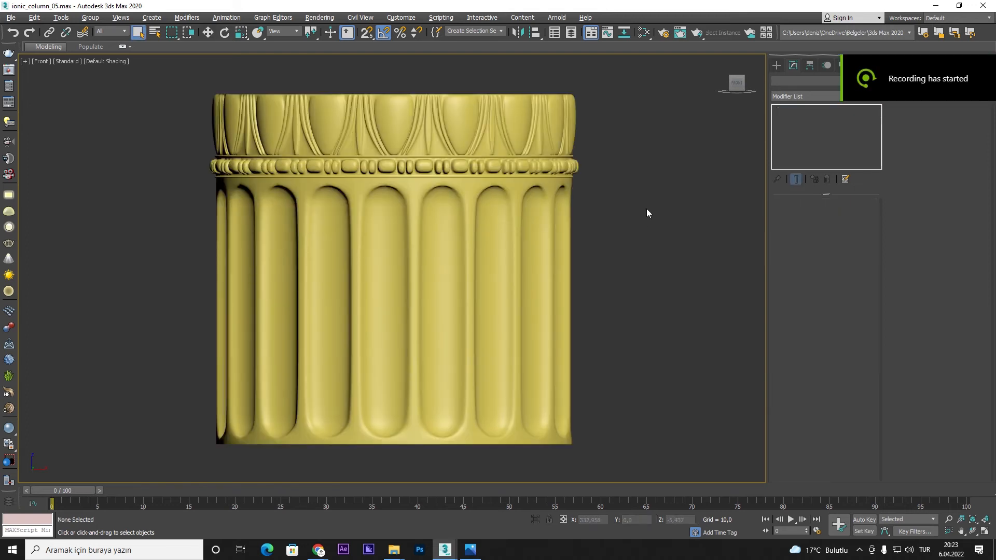
- Unhide all objects, then scale and move the fluted column to fit beneath the volute scroll on the reference drawing
scroll(646, 211, down, 3)
middle_drag(646, 213, 559, 244)
right_click(559, 245)
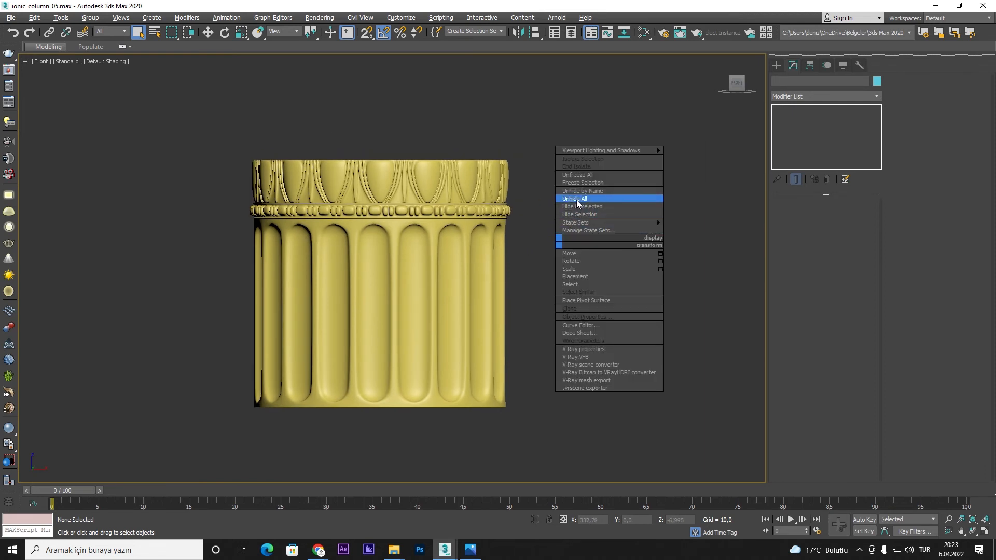
click(576, 199)
click(397, 257)
key(r)
mouse_move(389, 170)
mouse_down()
mouse_move(394, 153)
mouse_move(402, 167)
mouse_up()
key(w)
click(512, 202)
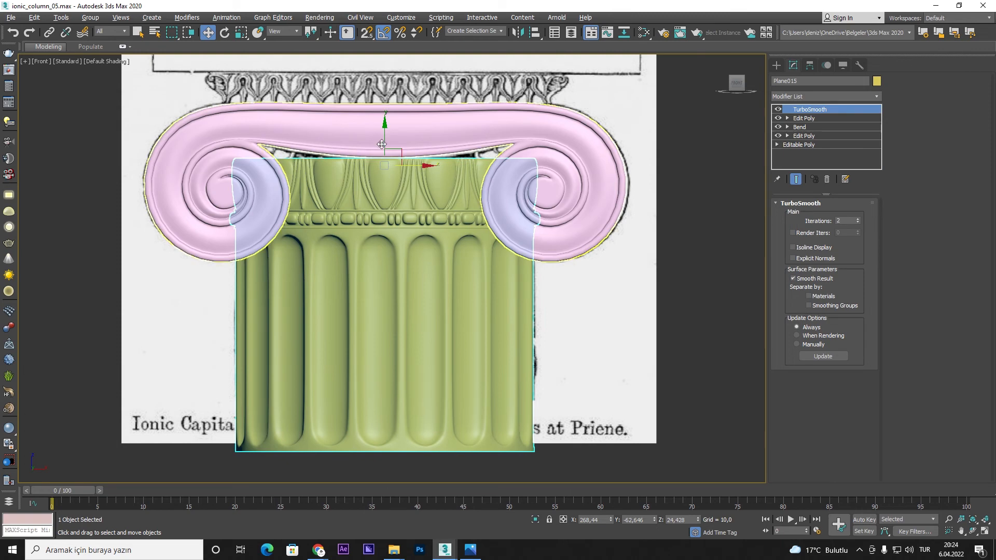
- Add an FFD 4x4x4 modifier to the column and raise its outer upper control points to follow the scroll's curved underside
click(445, 190)
click(877, 96)
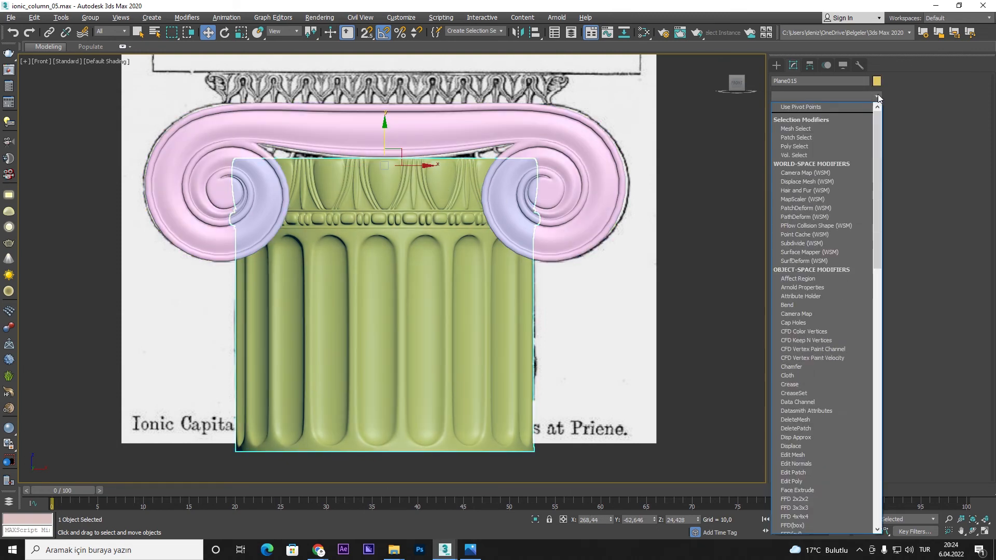
key(f)
click(794, 134)
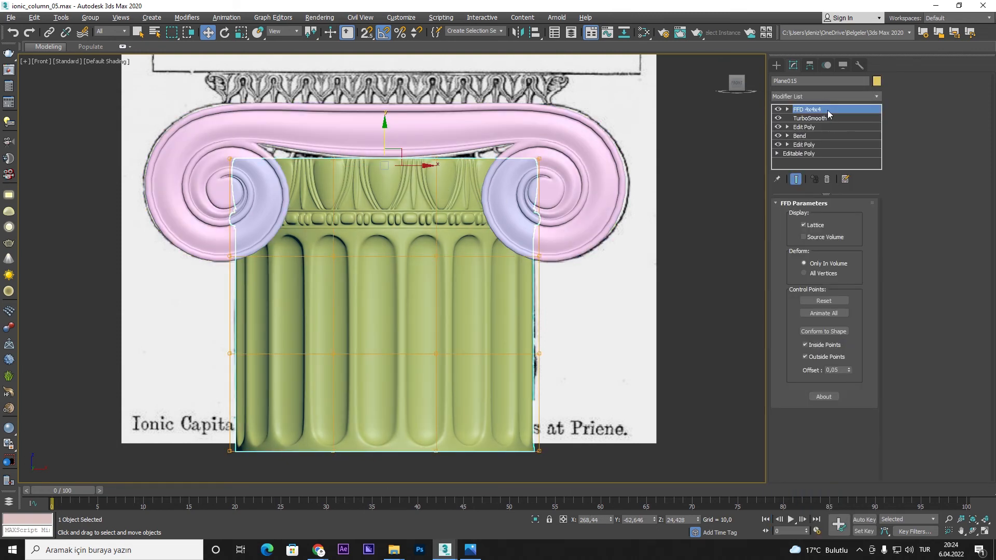
key(1)
ctrl+drag(250, 174, 251, 174)
drag(387, 123, 391, 105)
click(704, 225)
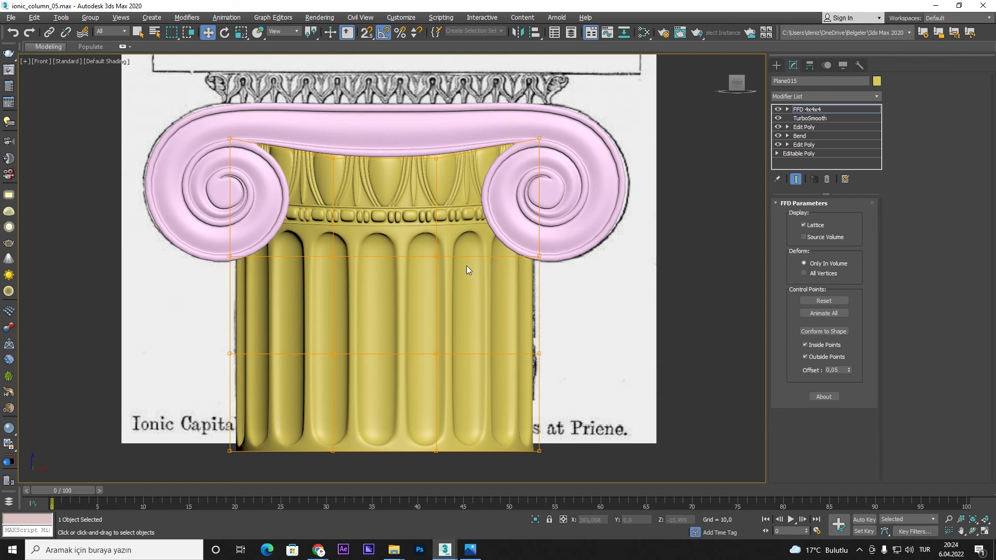
click(806, 108)
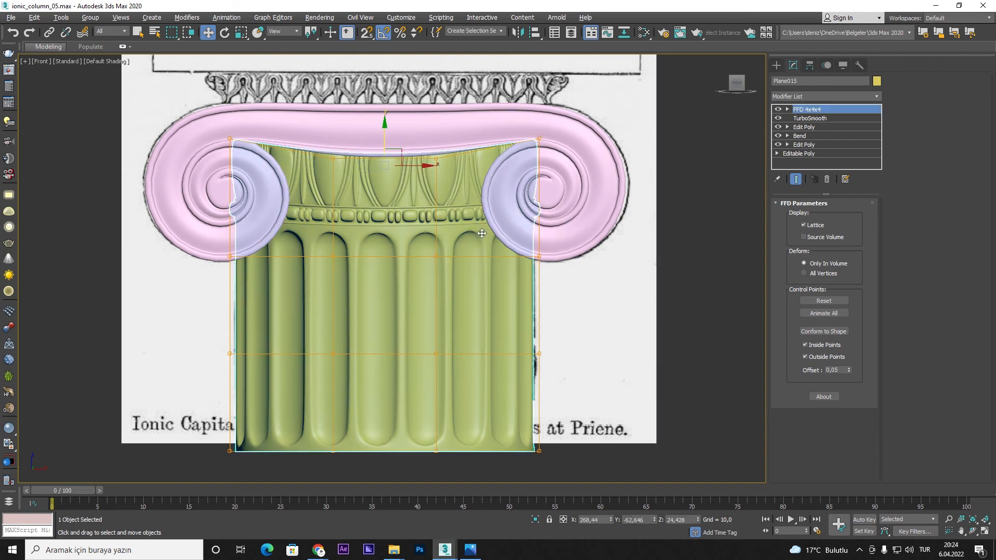
- Select the scroll together with the column and hide everything else
ctrl+click(577, 183)
mouse_move(428, 239)
mouse_down()
mouse_move(345, 239)
mouse_move(430, 248)
mouse_up()
right_click(430, 249)
scroll(435, 251, down, 2)
right_click(497, 241)
click(522, 206)
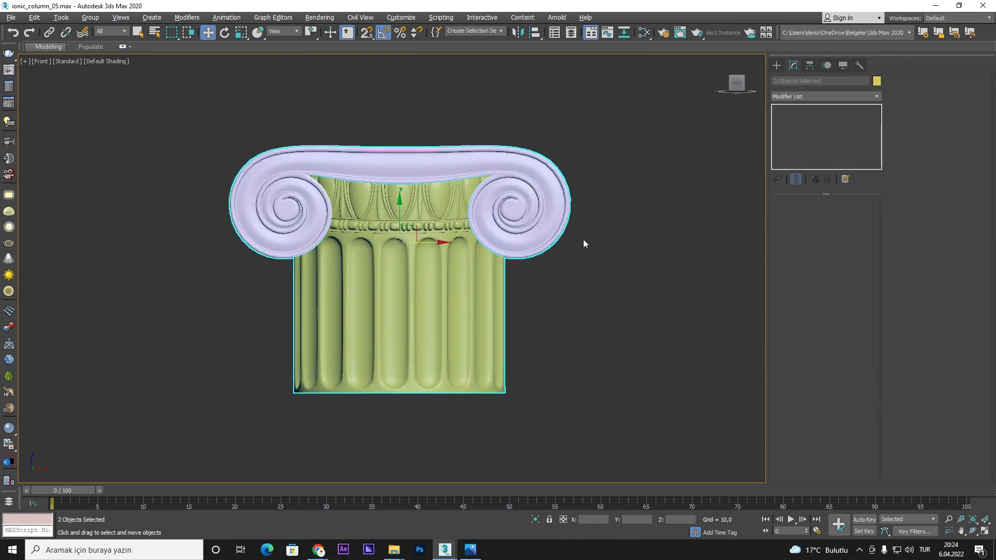
- Move the column's FFD 4x4x4 modifier below TurboSmooth and cut TurboSmooth from the stack
click(406, 210)
drag(805, 110, 811, 128)
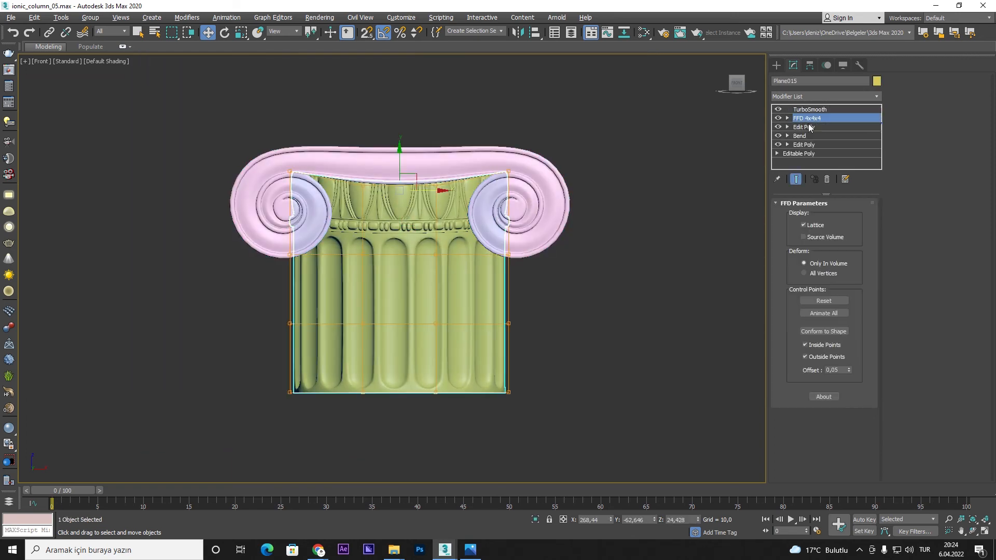
right_click(806, 111)
click(822, 138)
- Convert the column to Editable Poly and paste TurboSmooth back onto it
right_click(436, 222)
mouse_move(498, 328)
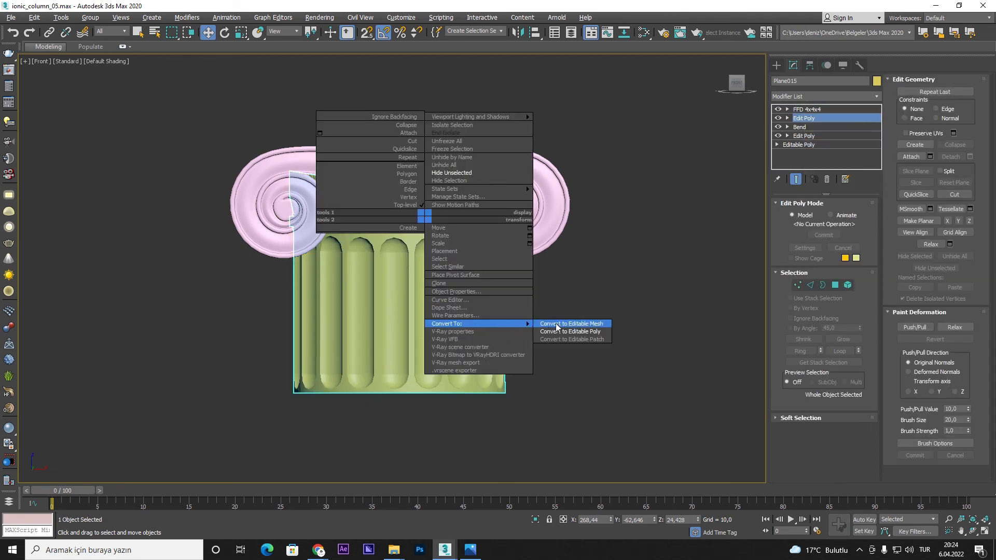
click(570, 332)
right_click(816, 114)
click(829, 118)
click(674, 219)
- Select the column and the scroll, and create a new VRayMtl with a white diffuse color in the Slate Material Editor
click(421, 201)
ctrl+click(420, 167)
key(m)
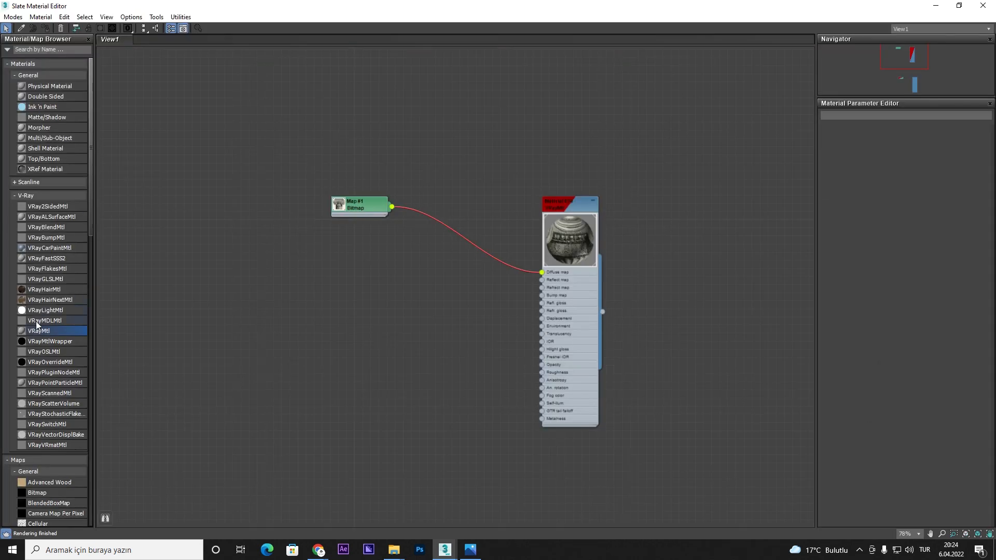
drag(53, 330, 299, 285)
scroll(298, 287, up, 2)
double_click(276, 286)
double_click(303, 287)
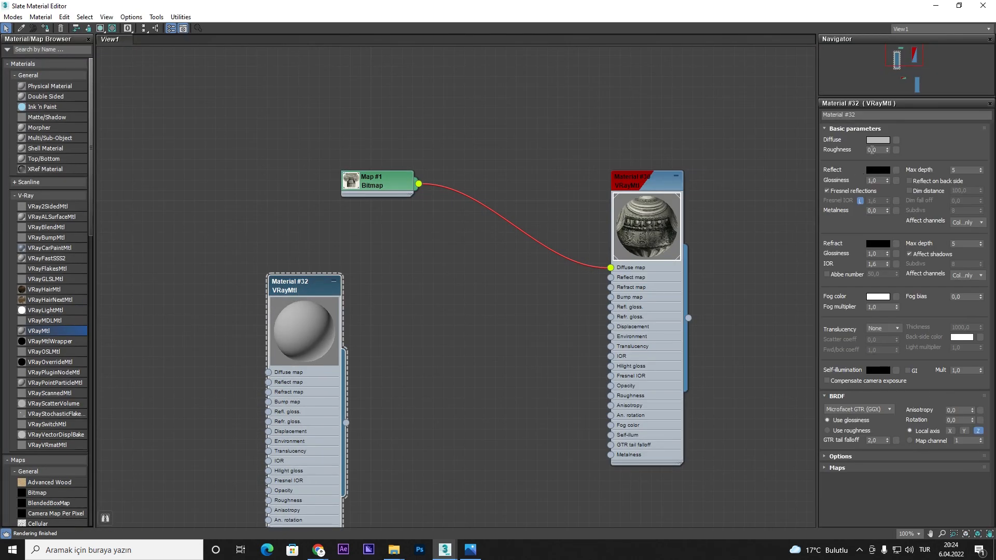
click(871, 142)
click(299, 144)
click(383, 161)
- Assign the white VRayMtl to the selected column and scroll, close the material editor, and clear the selection
drag(457, 6, 564, 180)
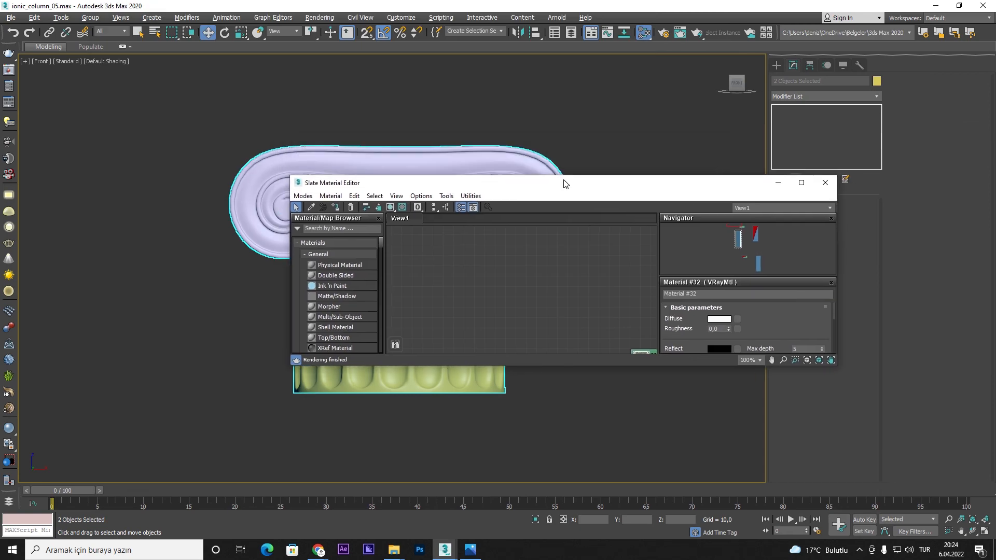
click(335, 207)
click(826, 183)
click(548, 254)
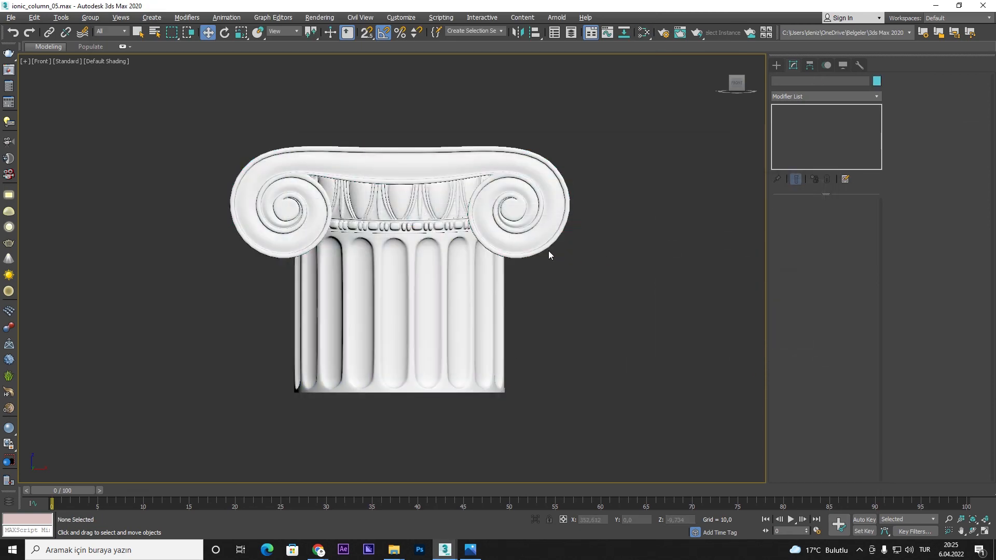
- Unhide all objects to bring back the reference images and compare them with the white column in the front view
scroll(547, 252, up, 2)
scroll(598, 251, down, 2)
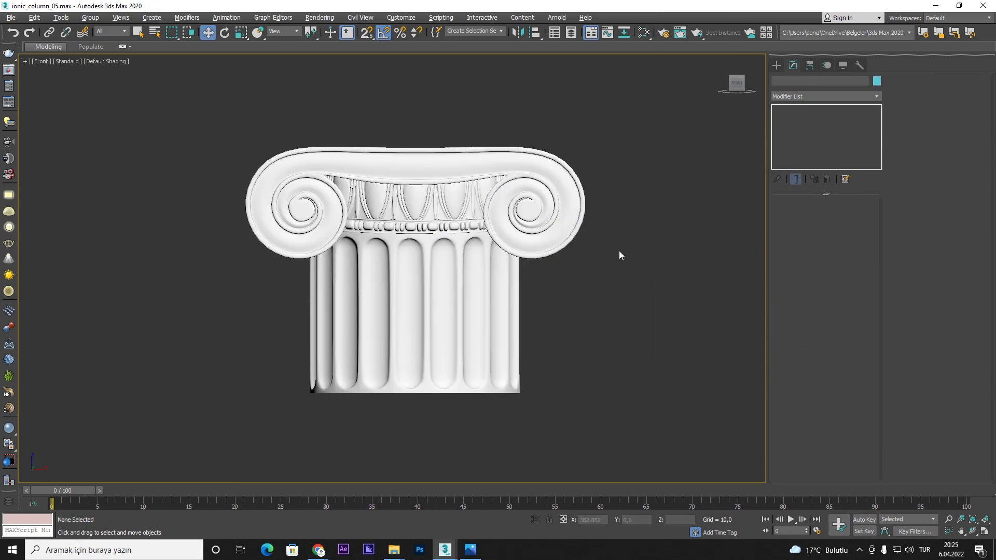
right_click(607, 252)
click(639, 211)
scroll(637, 213, down, 2)
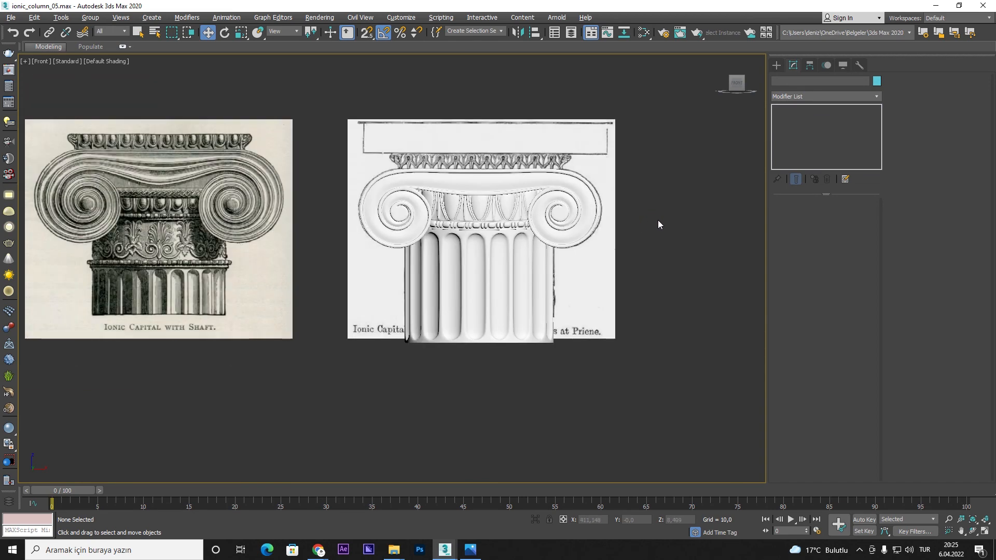
middle_drag(658, 220, 615, 231)
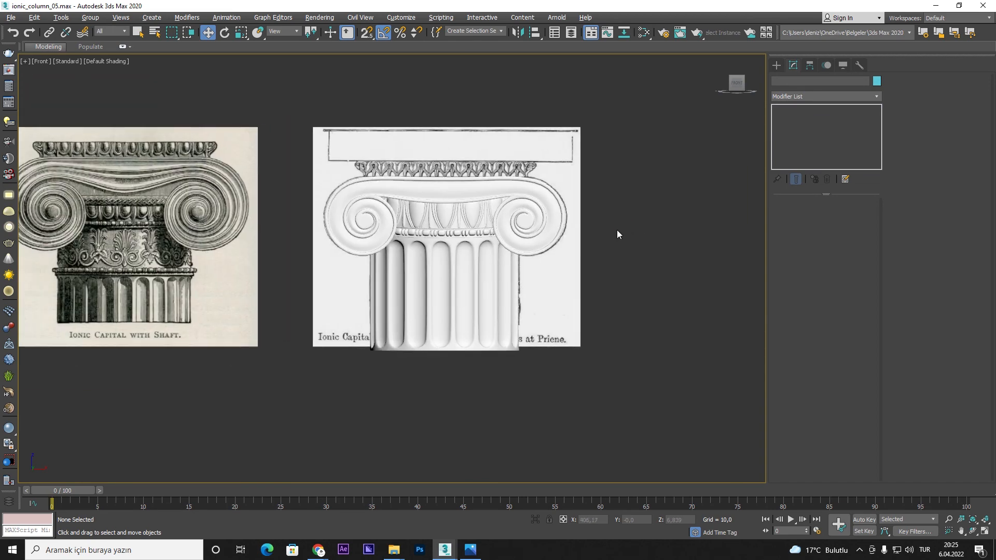